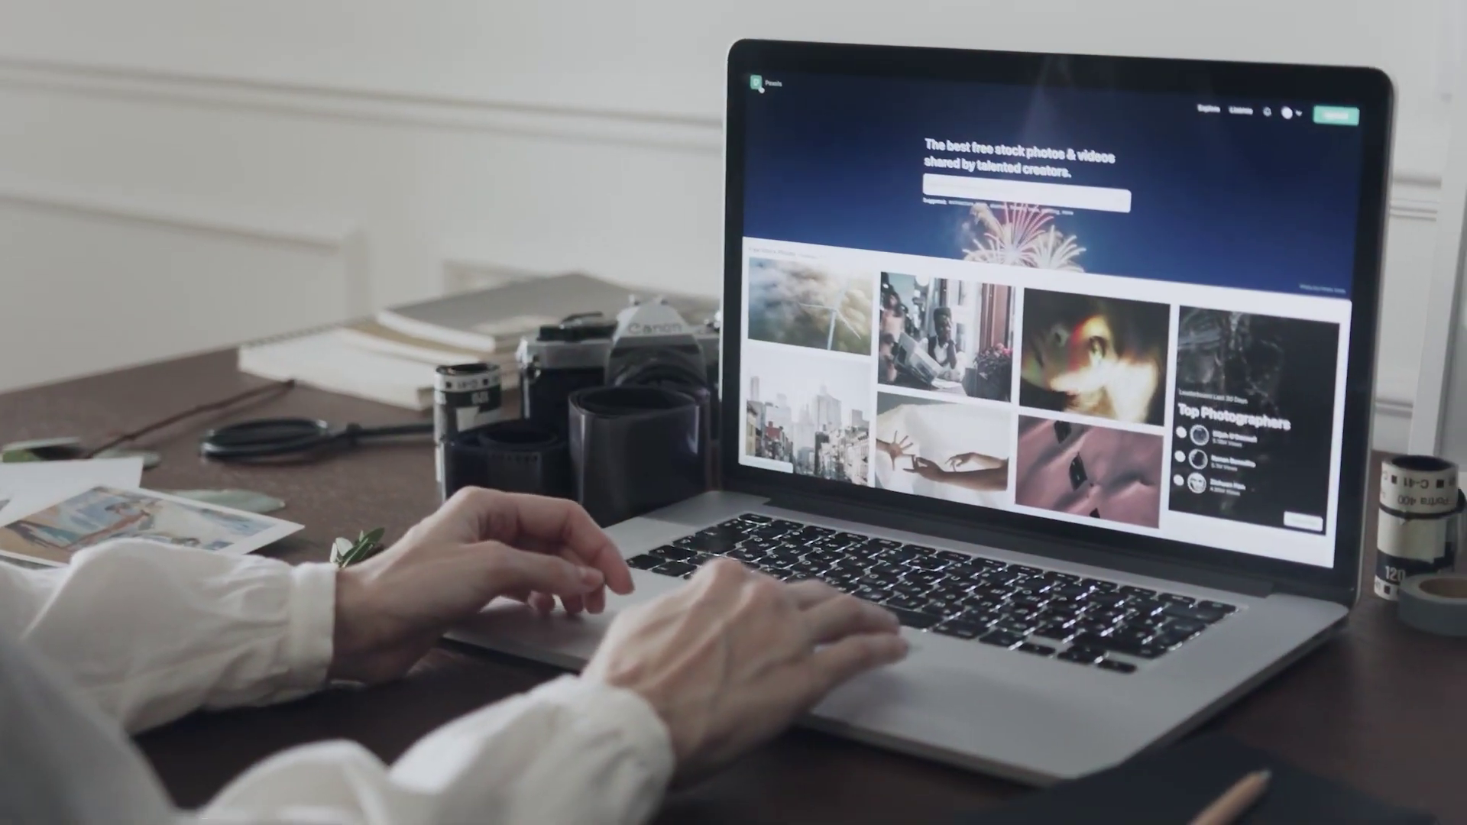
Scroll the Google Sites start page to see the templates and the Restaurant recent site.
{"action": "scroll", "coordinate": [970, 344], "scroll_direction": "down", "scroll_amount": 10}
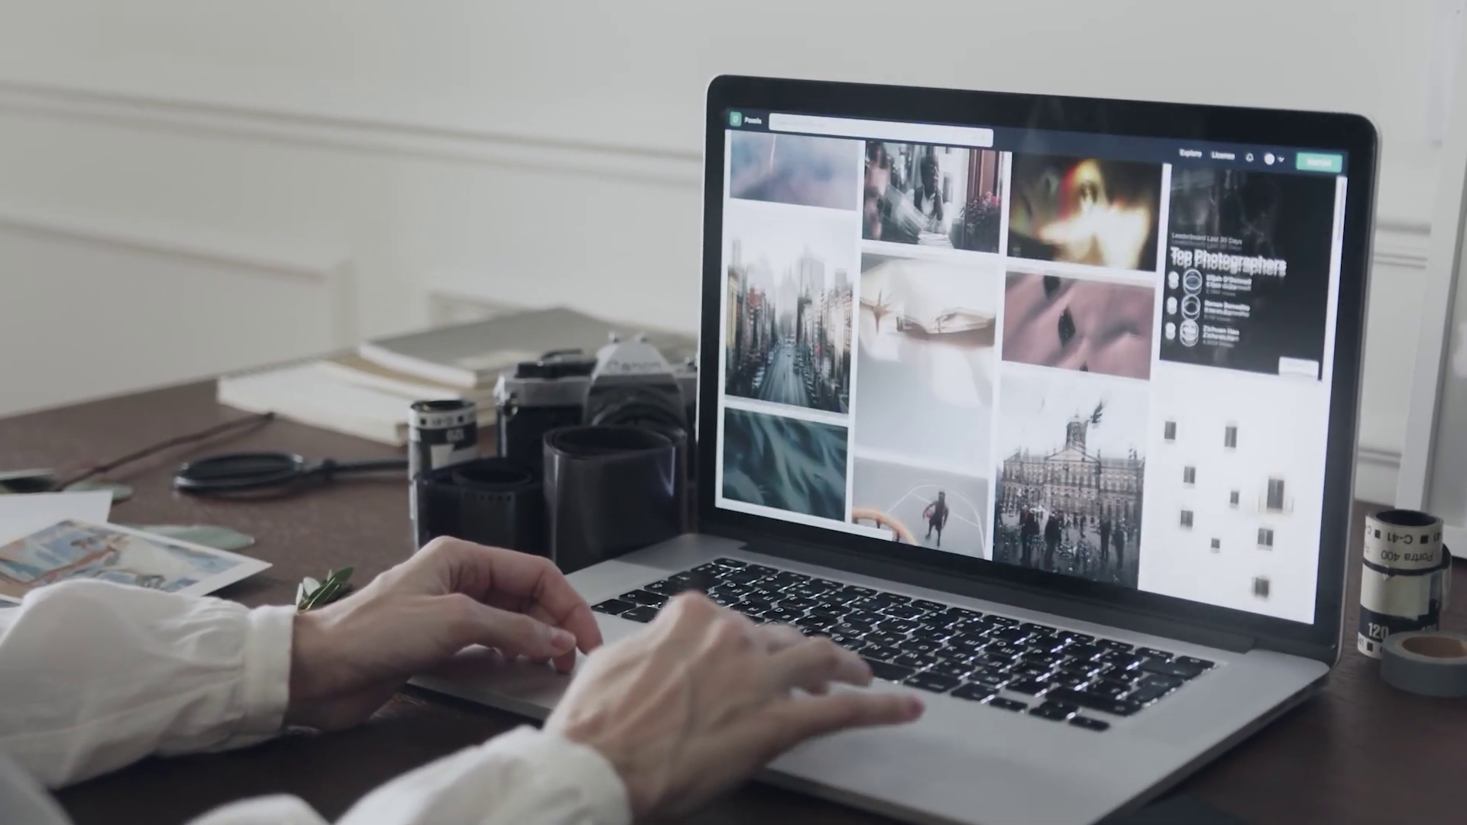
{"action": "scroll", "coordinate": [986, 321], "scroll_direction": "down", "scroll_amount": 5}
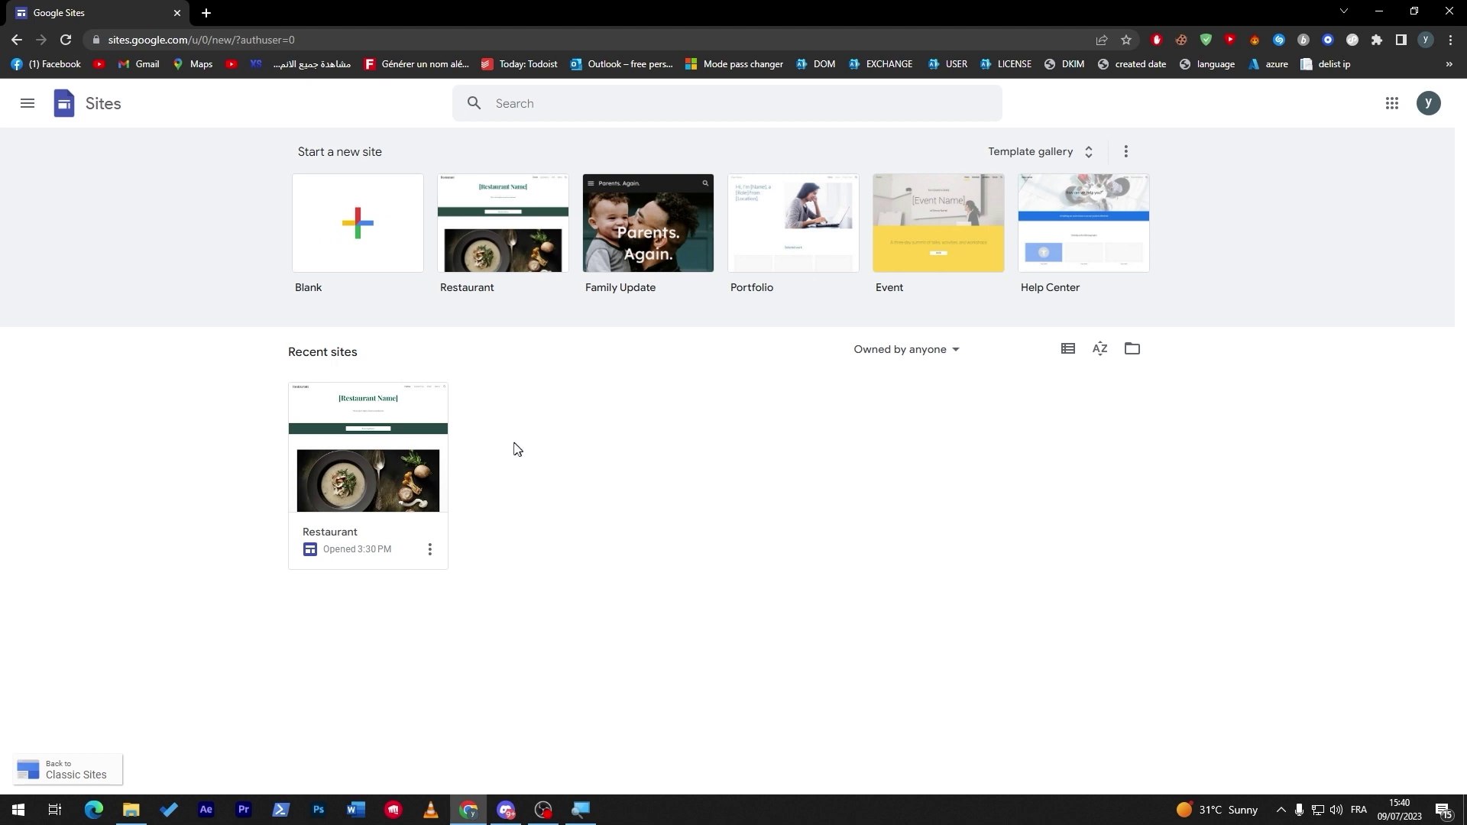
Open the Restaurant site and add the four-column image-and-caption content block.
{"action": "left_click", "coordinate": [368, 478]}
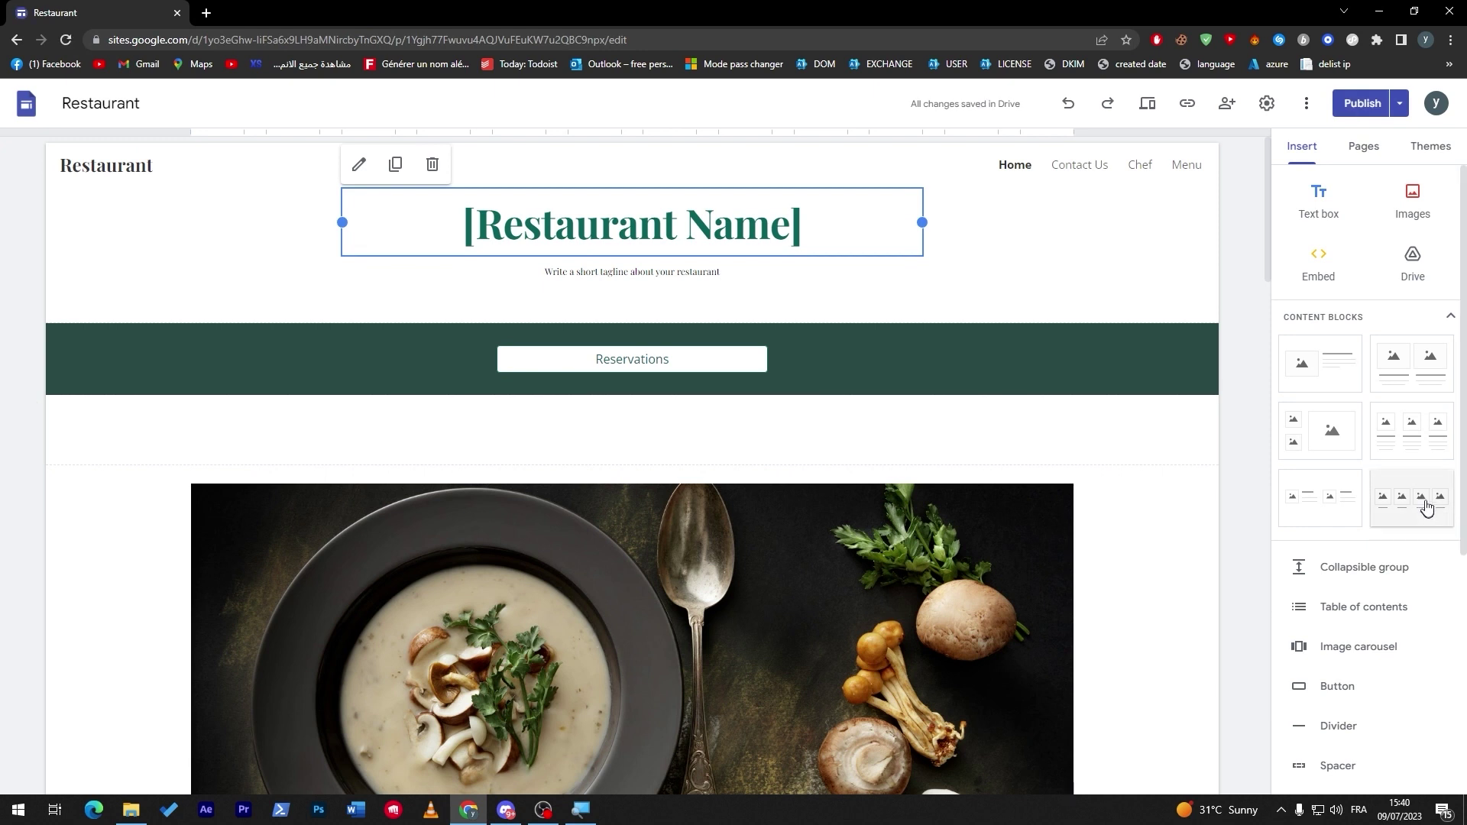
{"action": "scroll", "coordinate": [1425, 506], "scroll_direction": "down", "scroll_amount": 1}
{"action": "left_click", "coordinate": [1420, 459]}
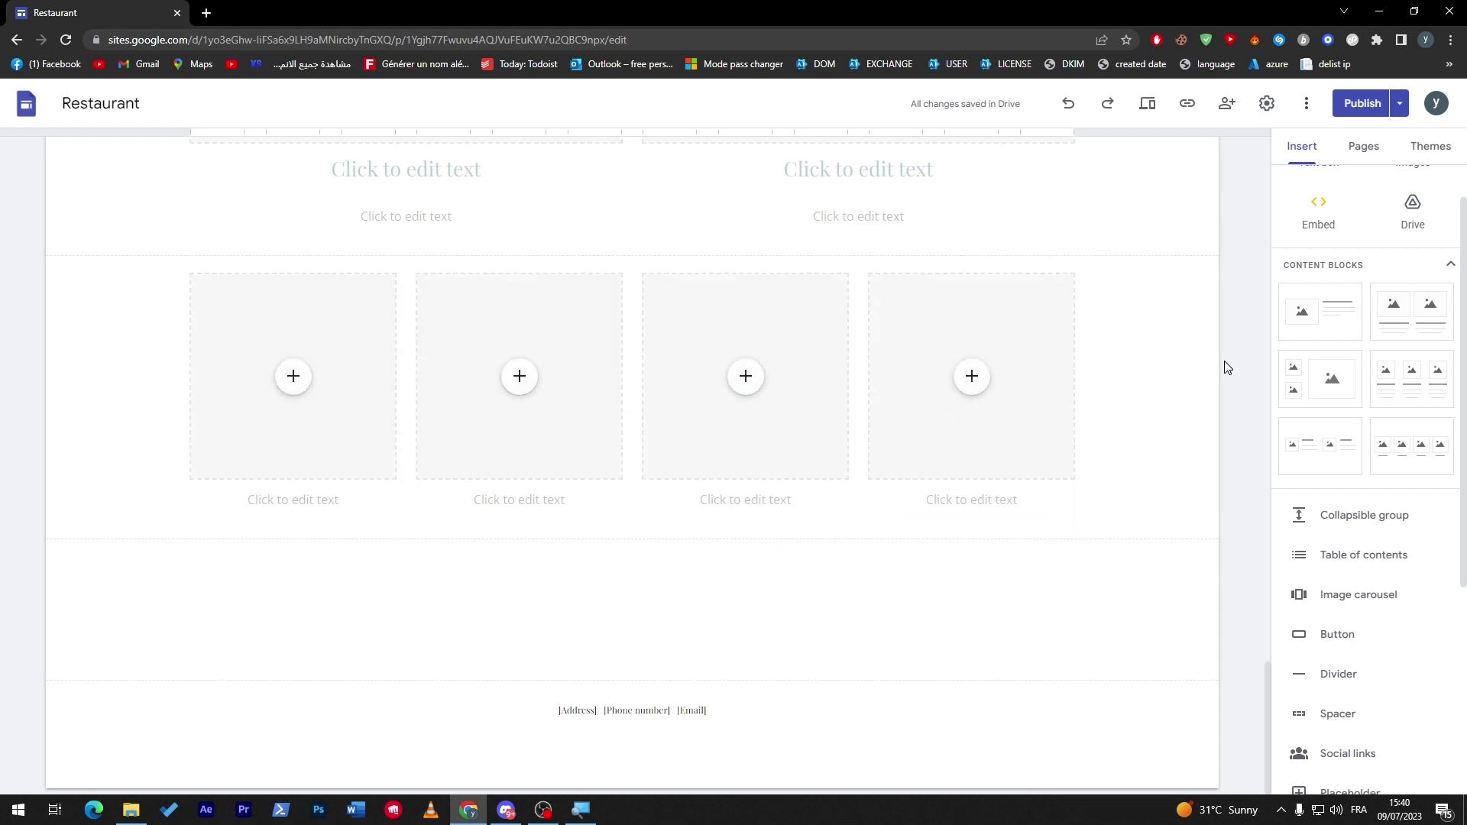
Upload the Aizen picture into the first box, captioned 'Aizen' with price 5.03 $.
{"action": "left_click", "coordinate": [293, 379]}
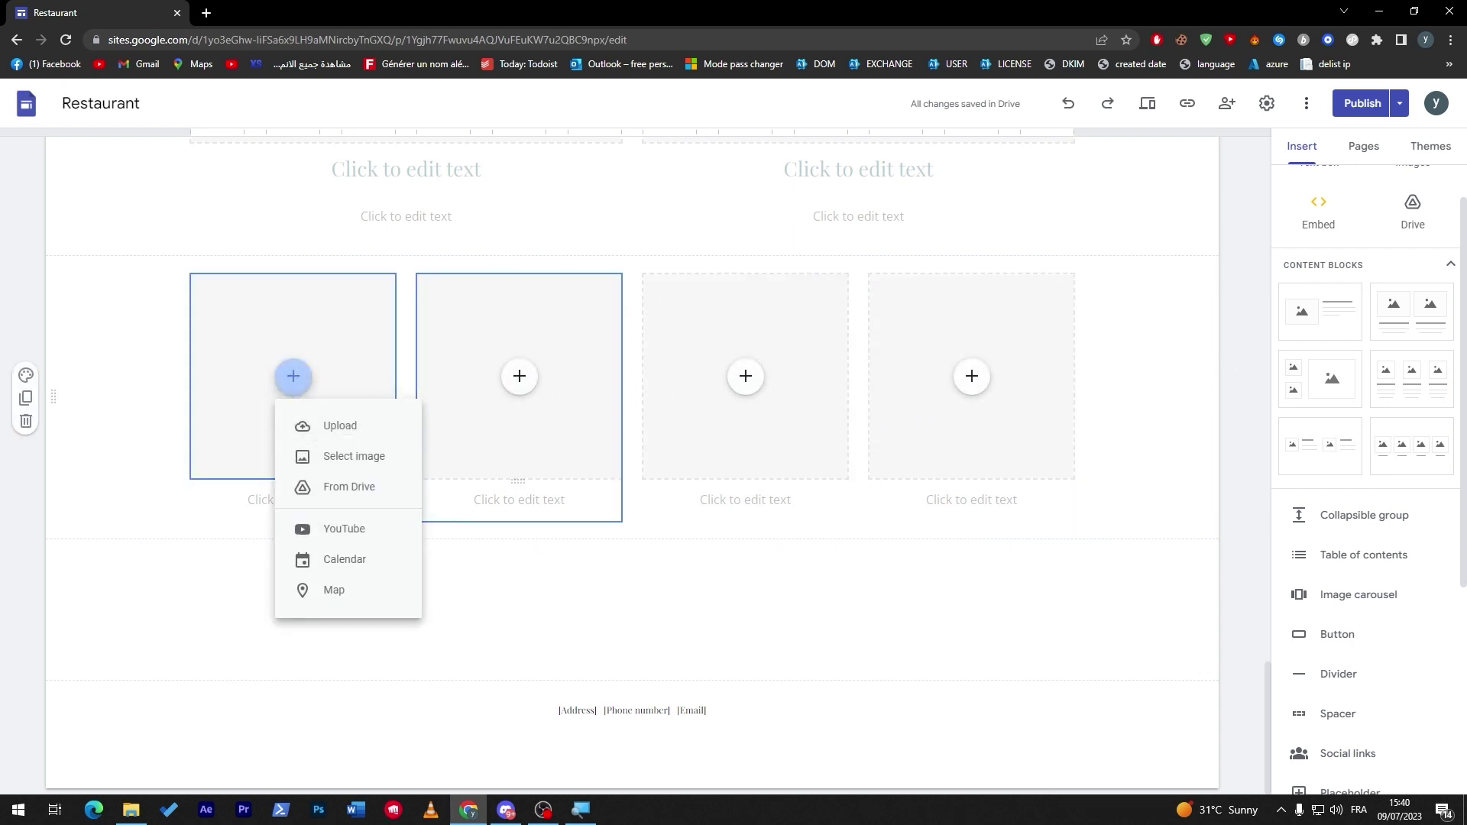
{"action": "left_click", "coordinate": [340, 428]}
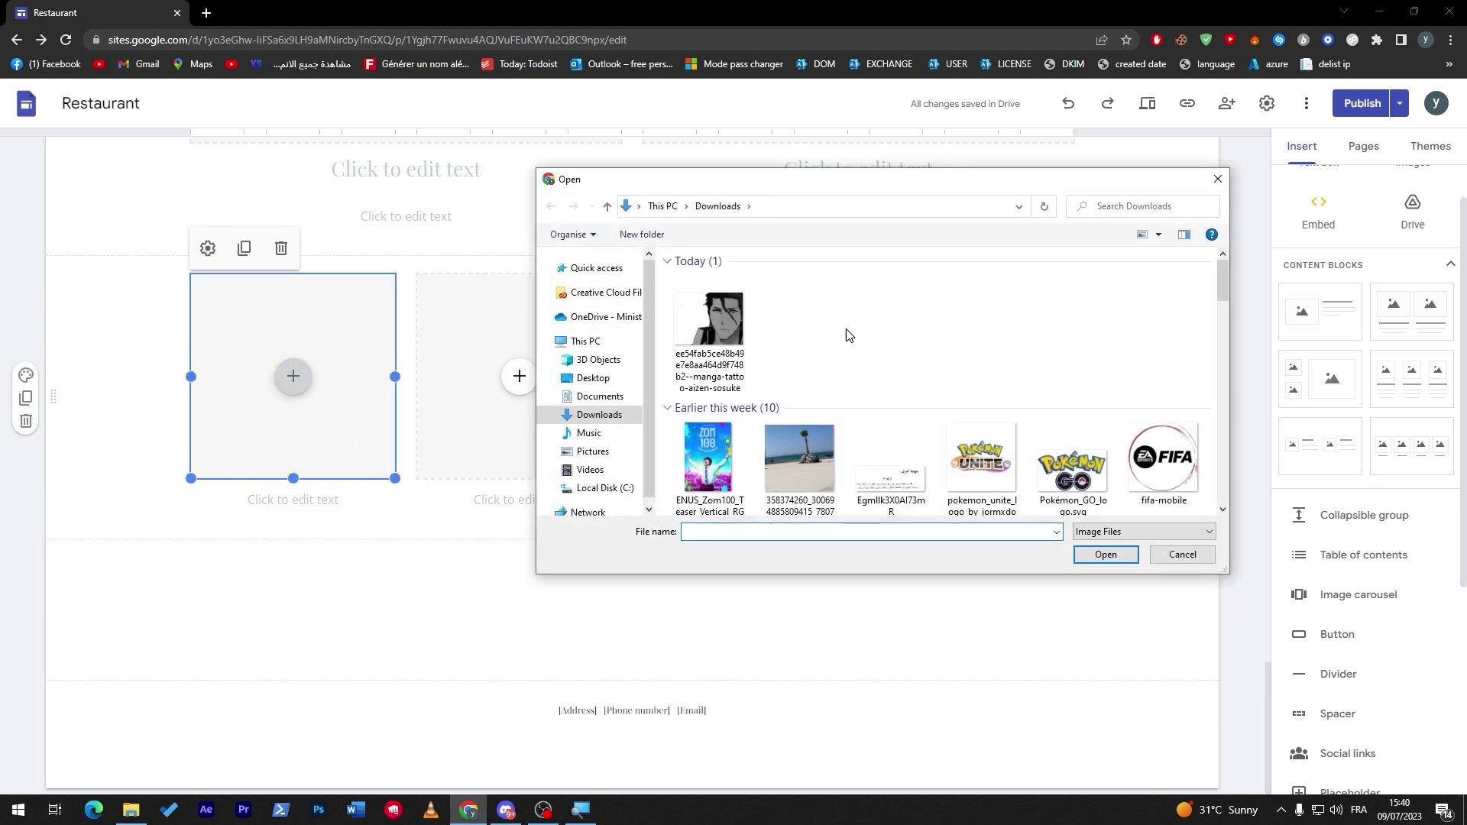
{"action": "double_click", "coordinate": [711, 321]}
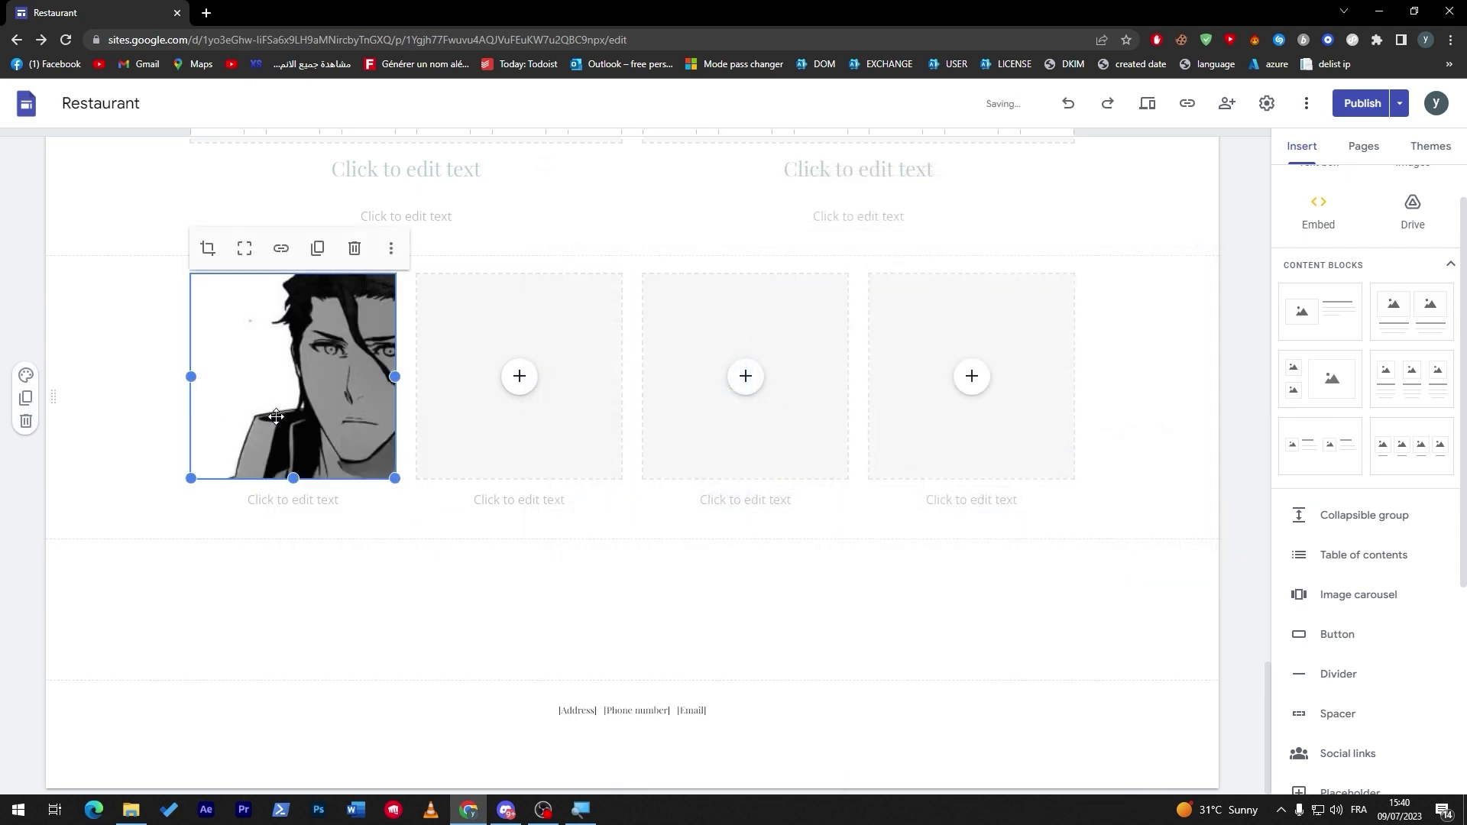
{"action": "left_click", "coordinate": [294, 498]}
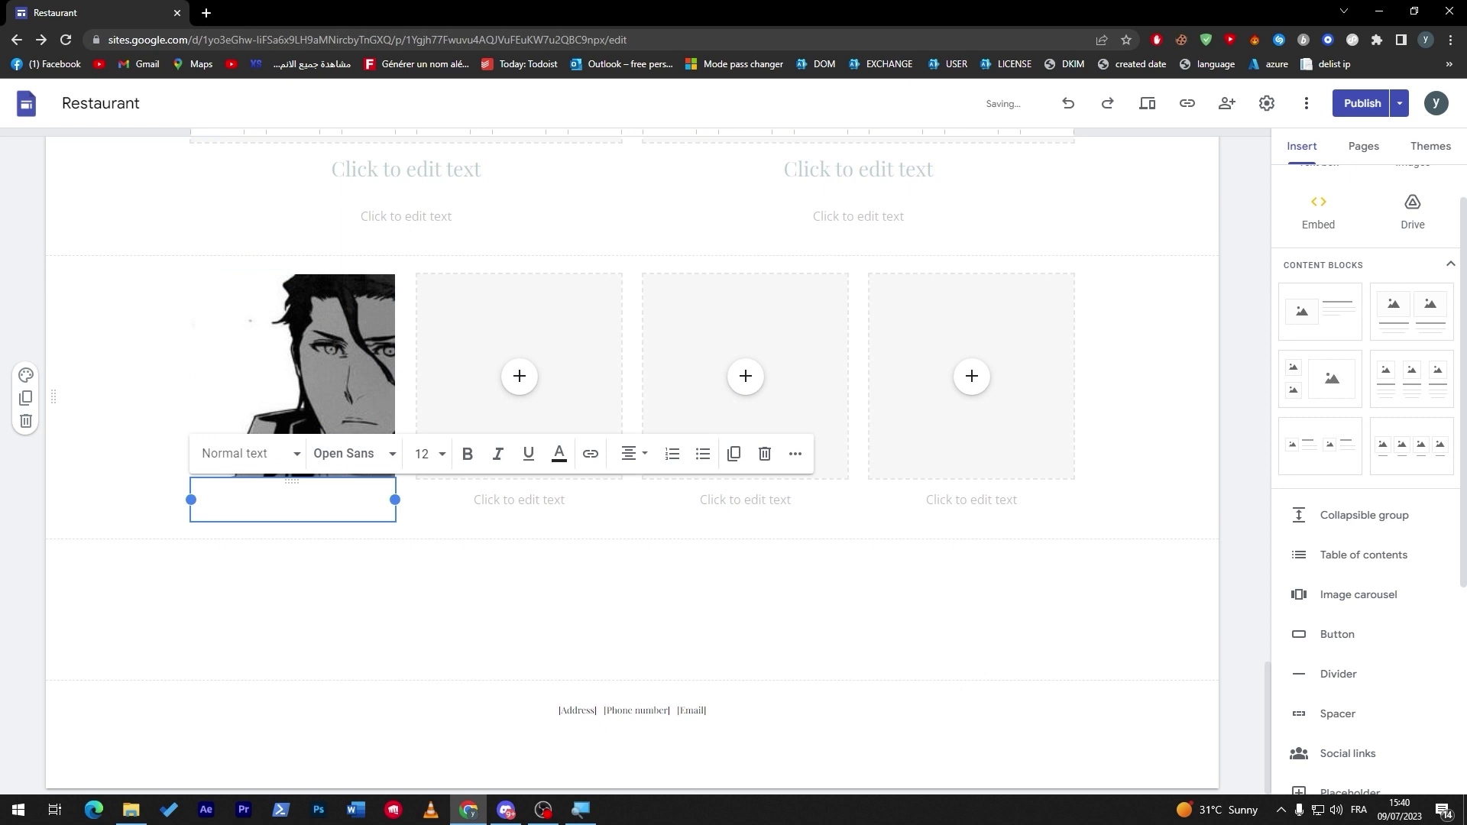
{"action": "type", "text": "Aizen"}
{"action": "key", "text": "Return"}
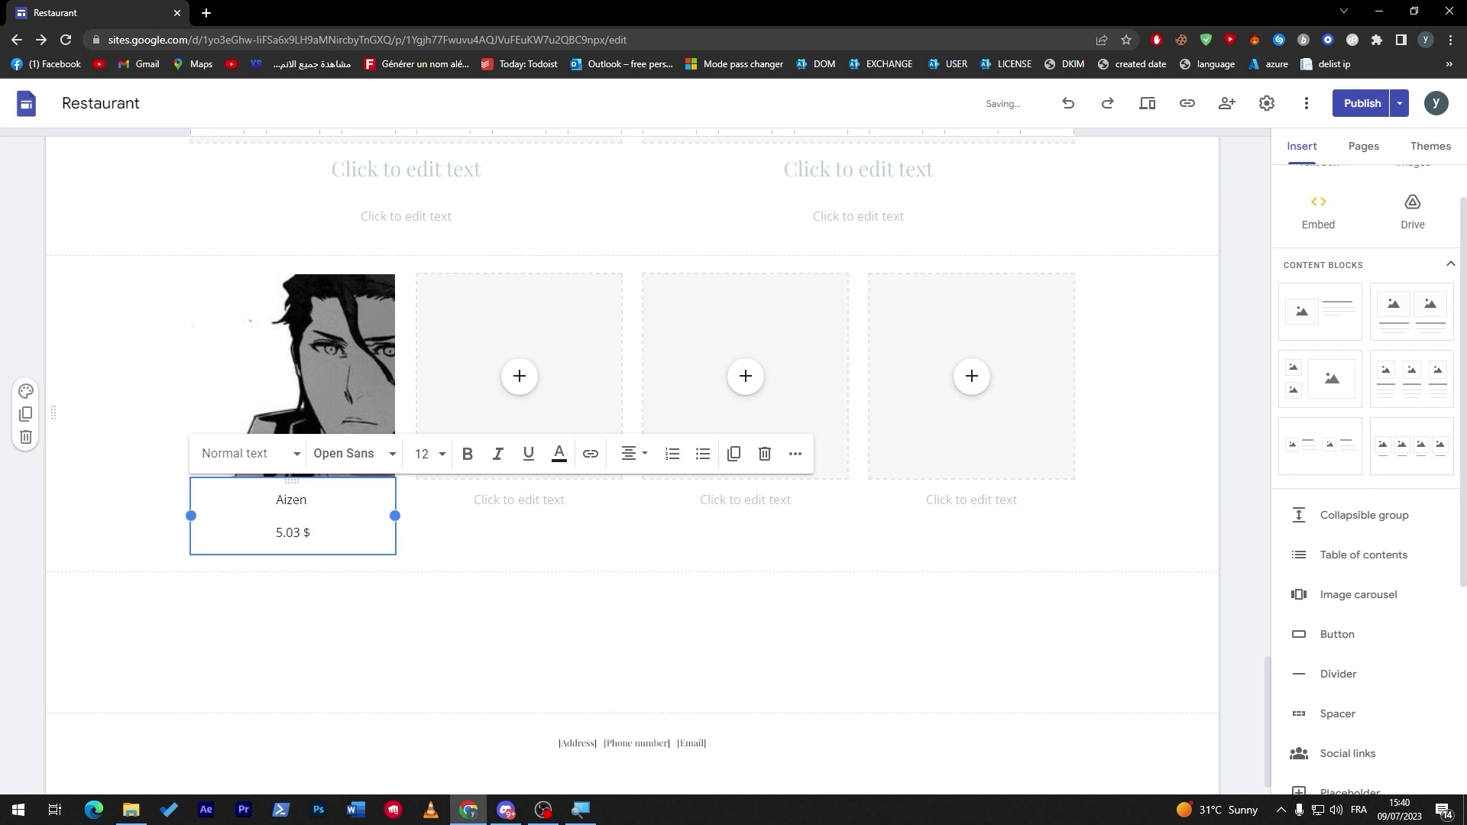
{"action": "left_click", "coordinate": [1226, 350]}
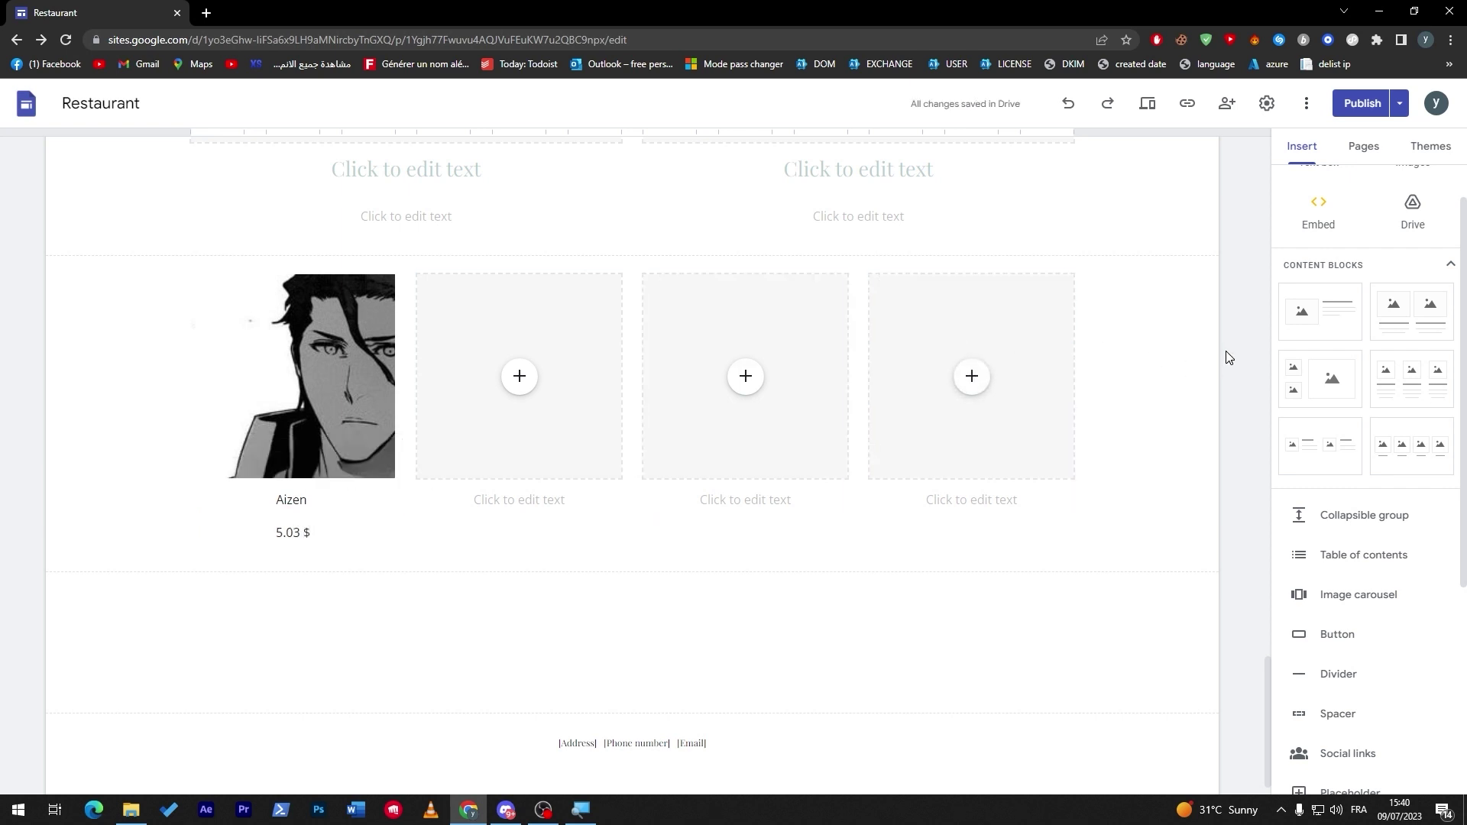
Browse the editor's Insert, Pages and Themes panels, ending back on Insert.
{"action": "scroll", "coordinate": [1465, 625], "scroll_direction": "down", "scroll_amount": 4}
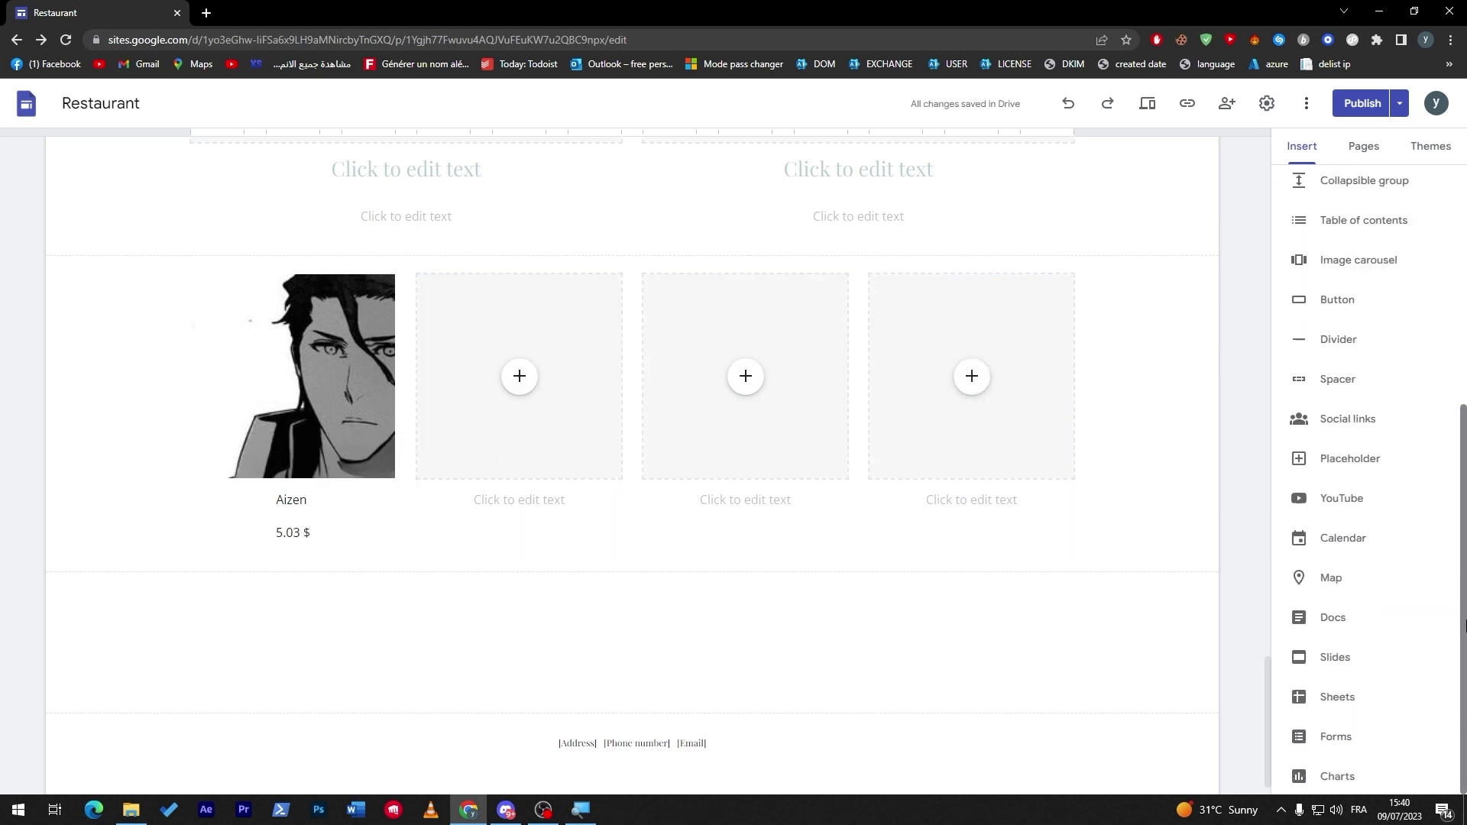
{"action": "scroll", "coordinate": [1465, 649], "scroll_direction": "up", "scroll_amount": 1}
{"action": "scroll", "coordinate": [1465, 649], "scroll_direction": "down", "scroll_amount": 1}
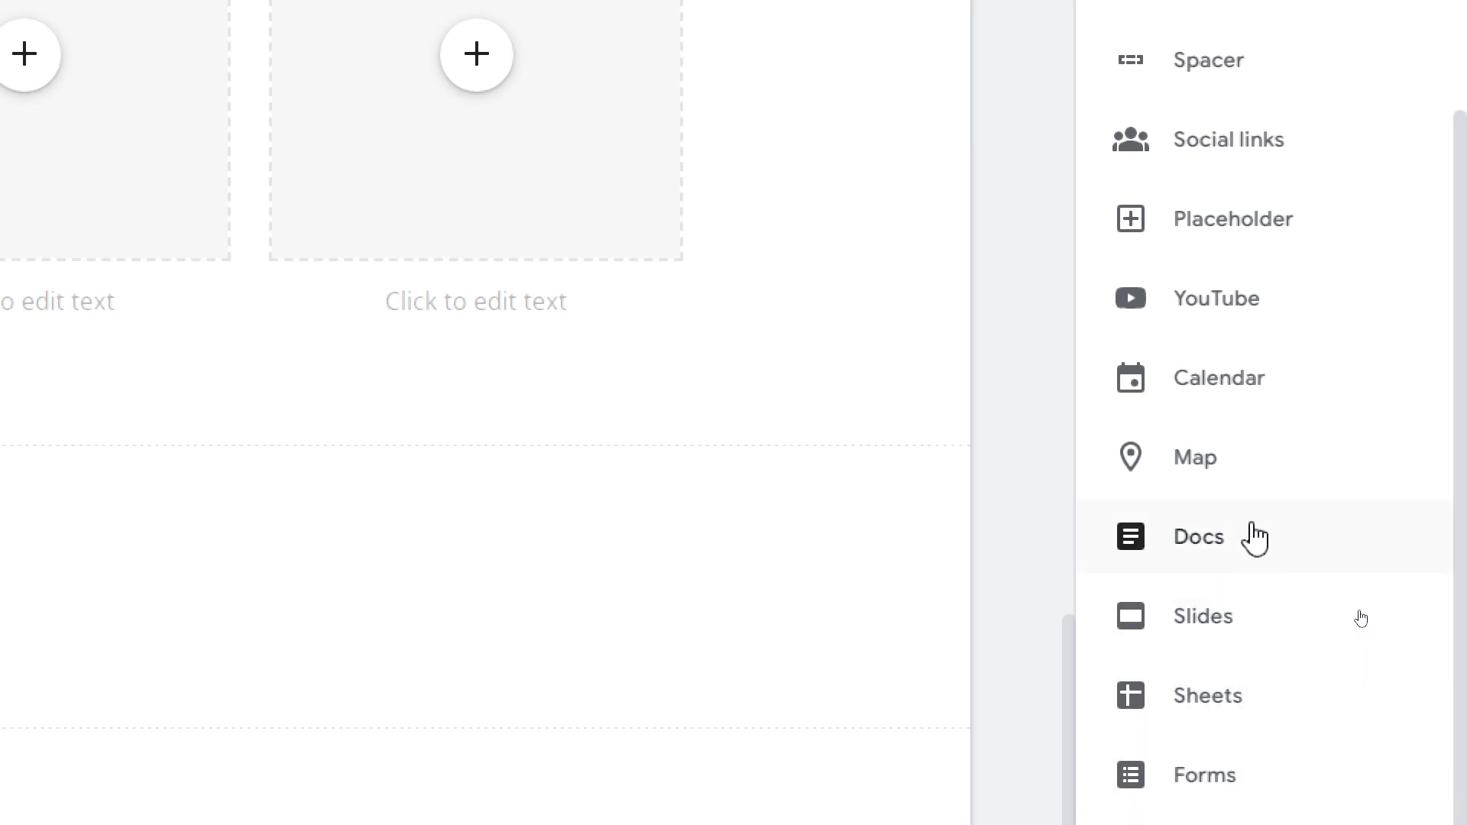
{"action": "left_click_drag", "start_coordinate": [1458, 507], "coordinate": [1448, 65]}
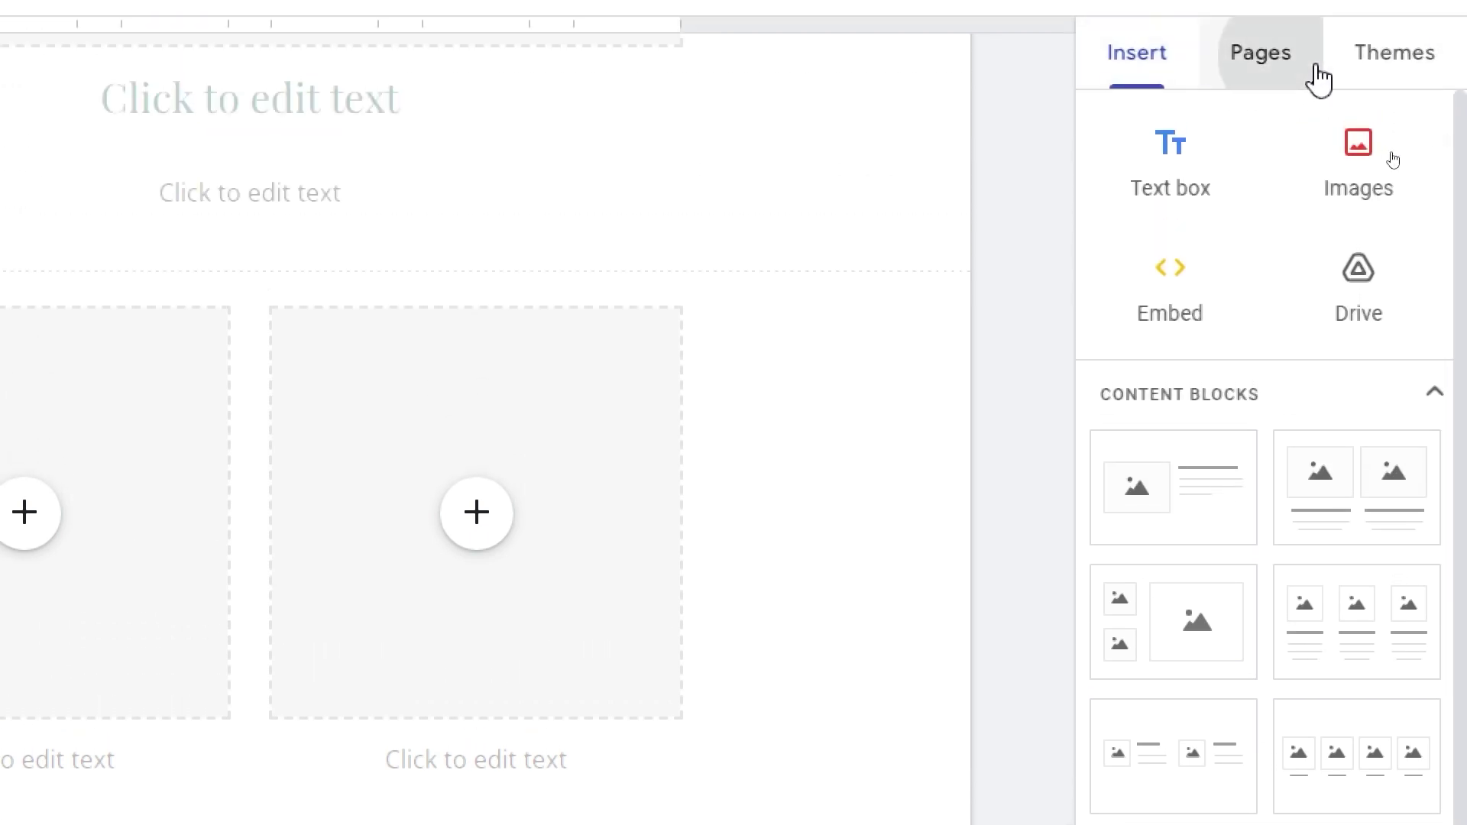
{"action": "left_click", "coordinate": [1308, 64]}
{"action": "left_click", "coordinate": [1437, 68]}
{"action": "left_click", "coordinate": [1293, 55]}
{"action": "left_click", "coordinate": [1117, 77]}
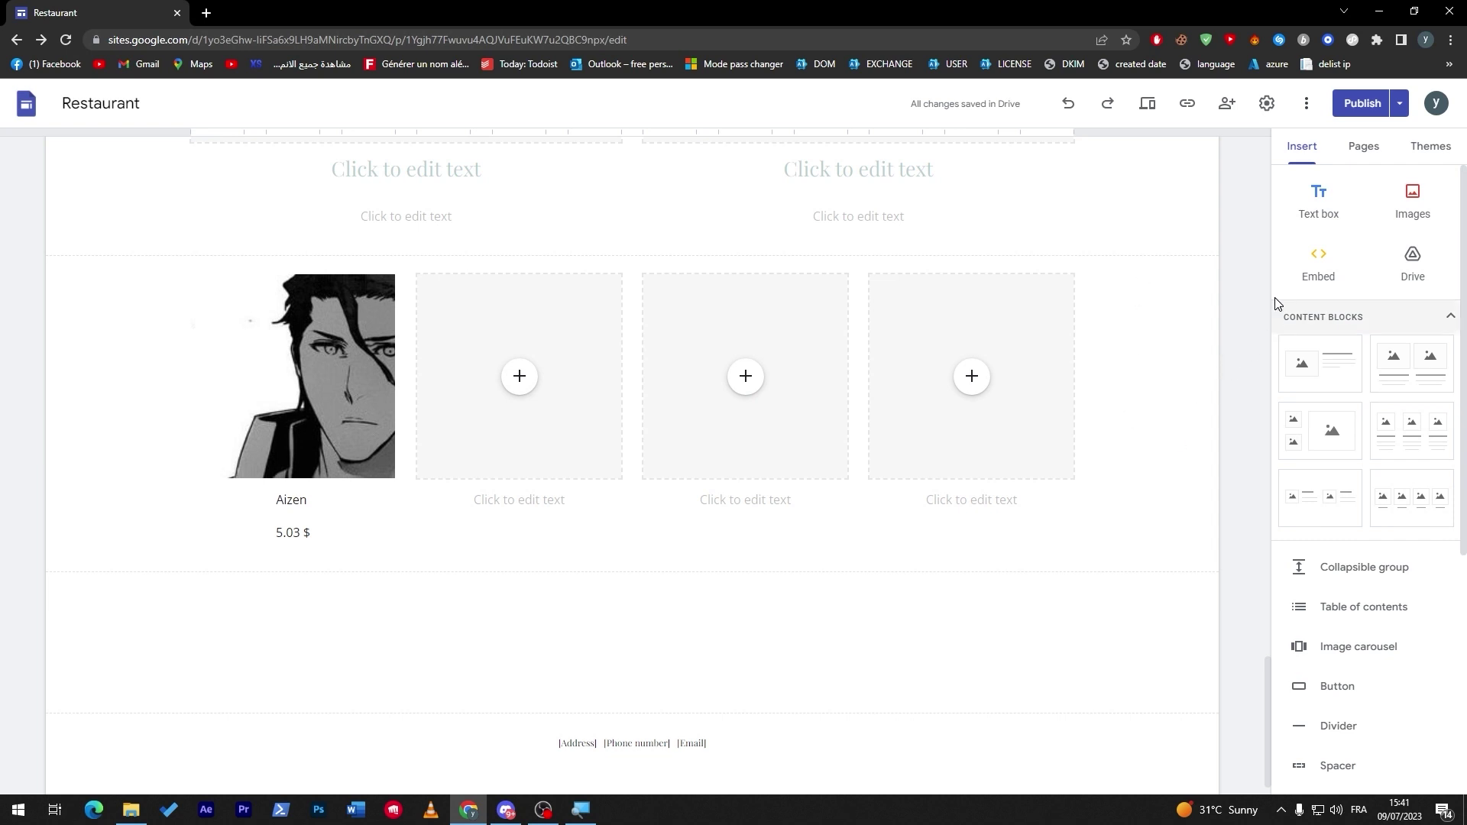
Bring up the Elfsight widgets website in a new browser tab.
{"action": "scroll", "coordinate": [1273, 273], "scroll_direction": "up", "scroll_amount": 8}
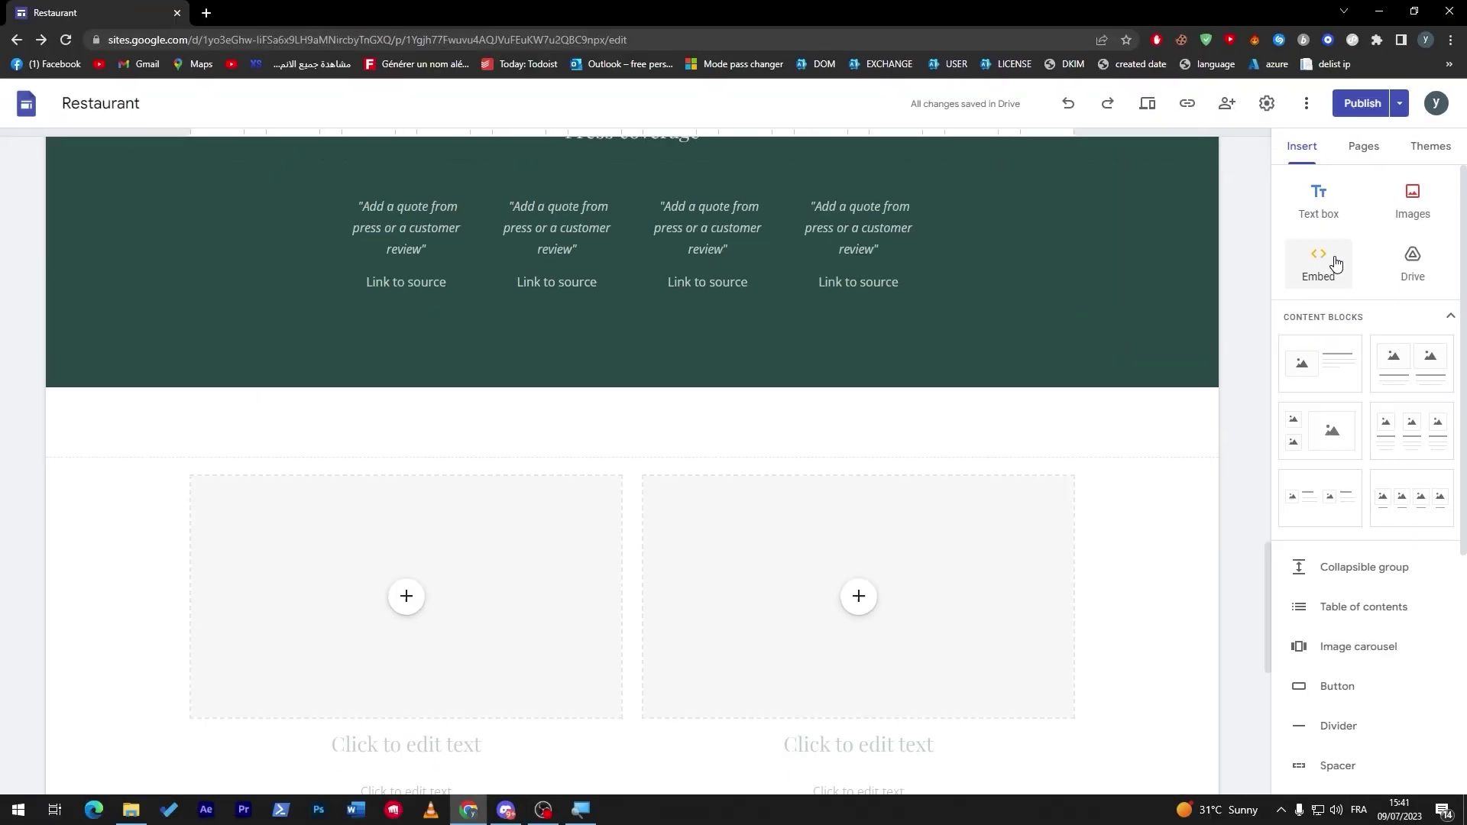
{"action": "scroll", "coordinate": [1335, 264], "scroll_direction": "down", "scroll_amount": 5}
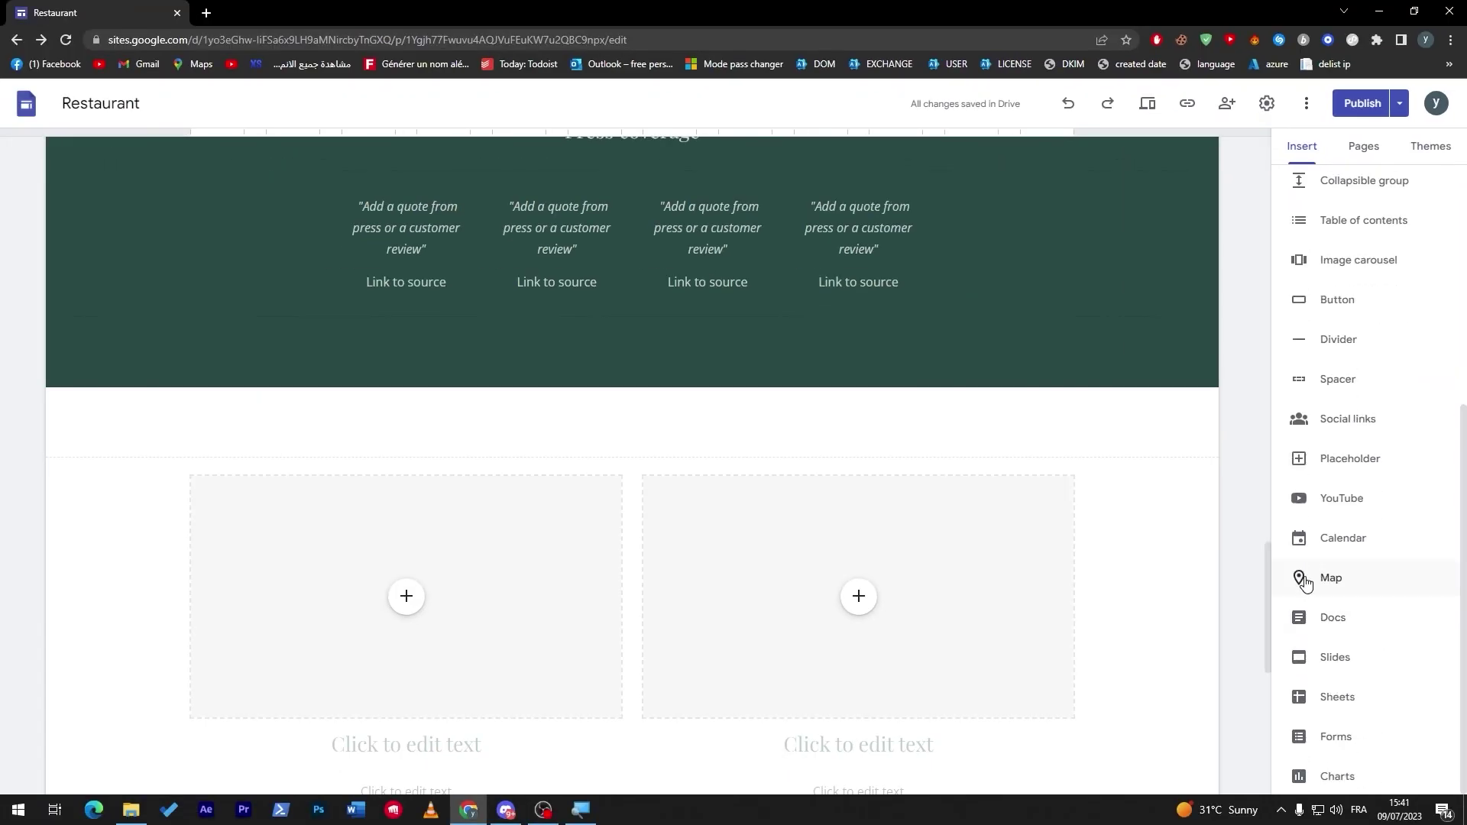
{"action": "left_click_drag", "start_coordinate": [1267, 576], "coordinate": [1260, 723]}
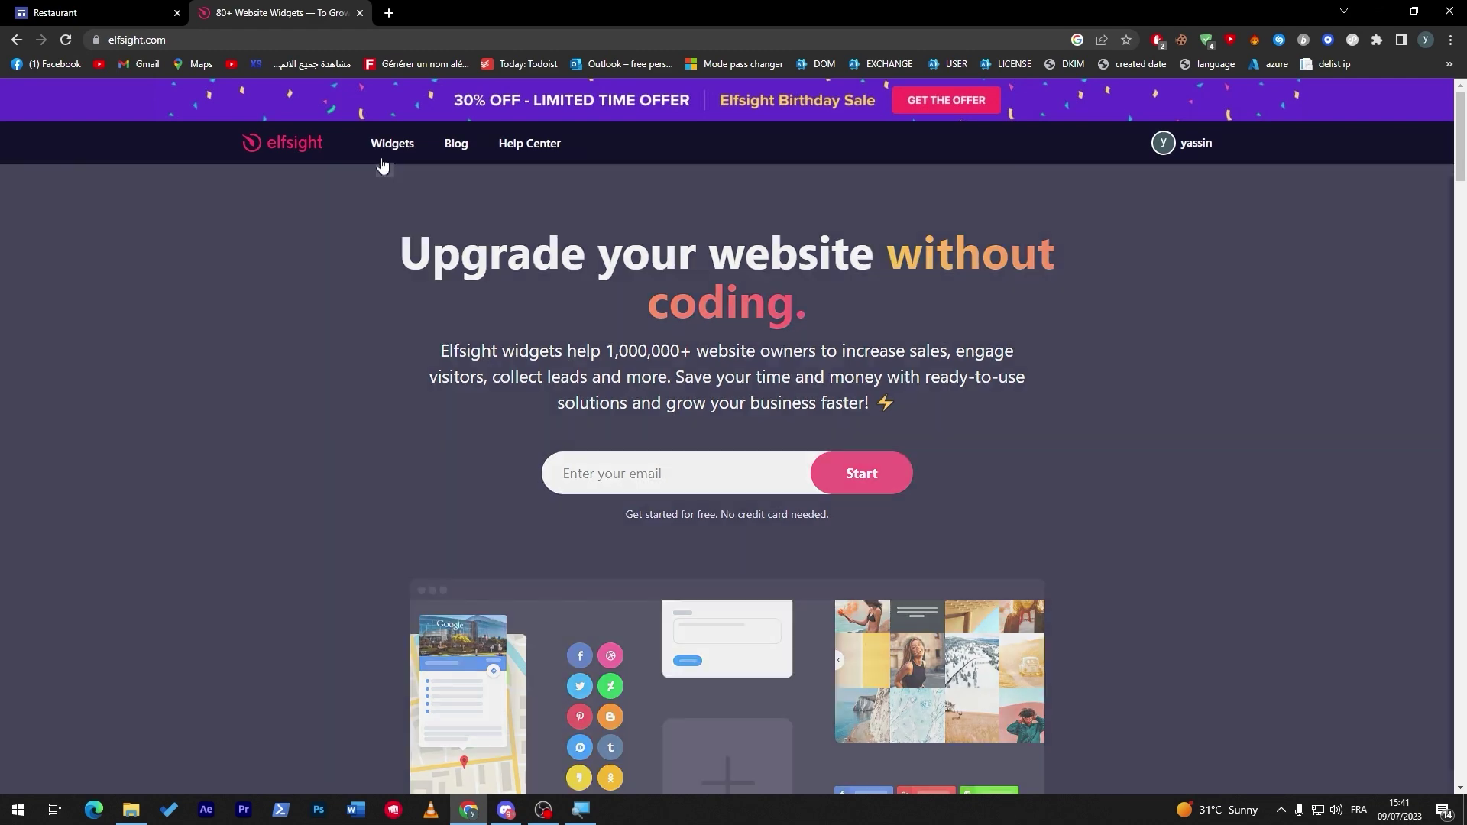
List Elfsight's review widgets and open the Google Reviews widget page.
{"action": "mouse_move", "coordinate": [390, 147]}
{"action": "left_click", "coordinate": [447, 219]}
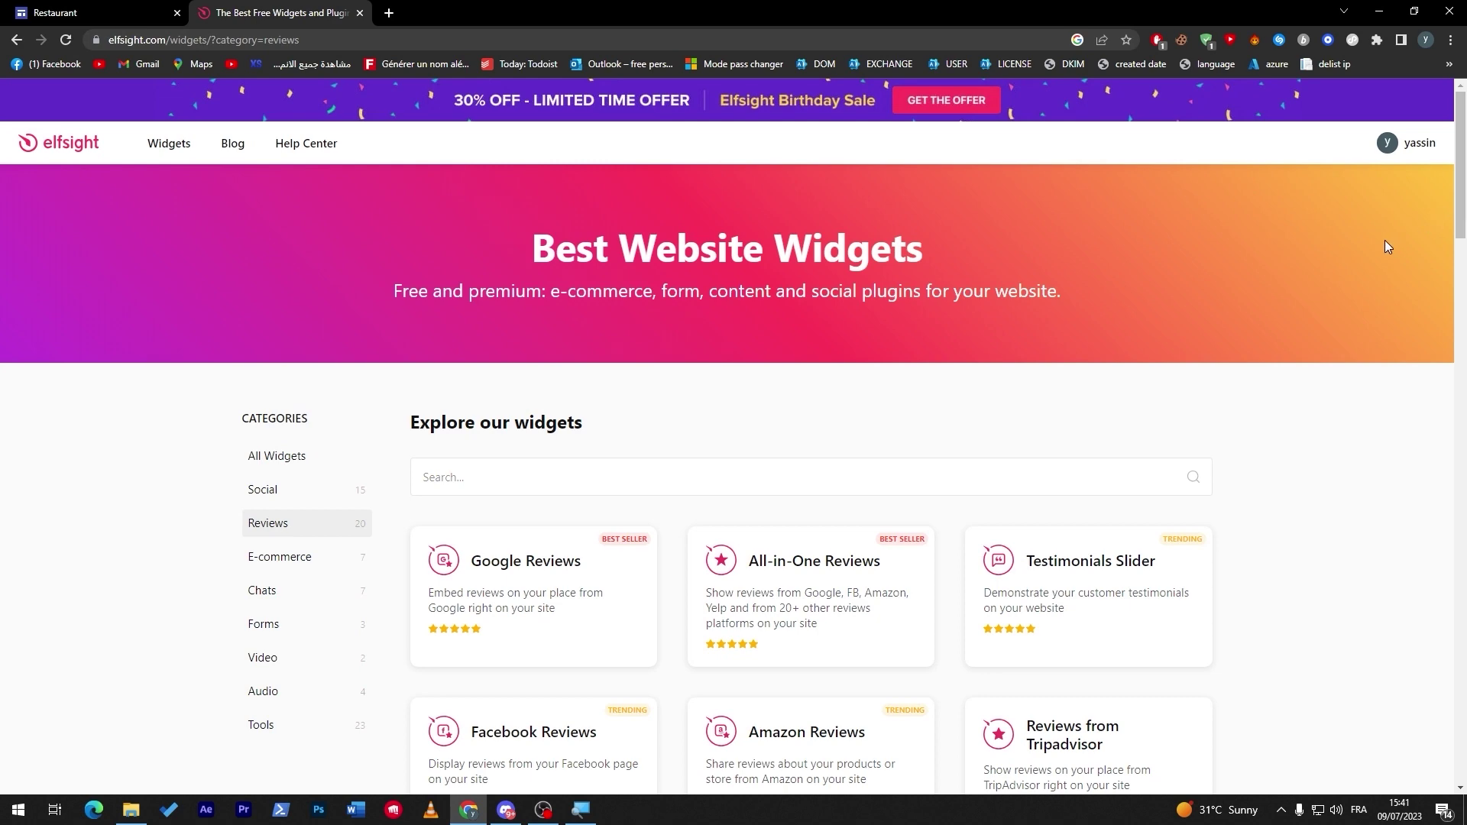
{"action": "scroll", "coordinate": [1367, 252], "scroll_direction": "down", "scroll_amount": 3}
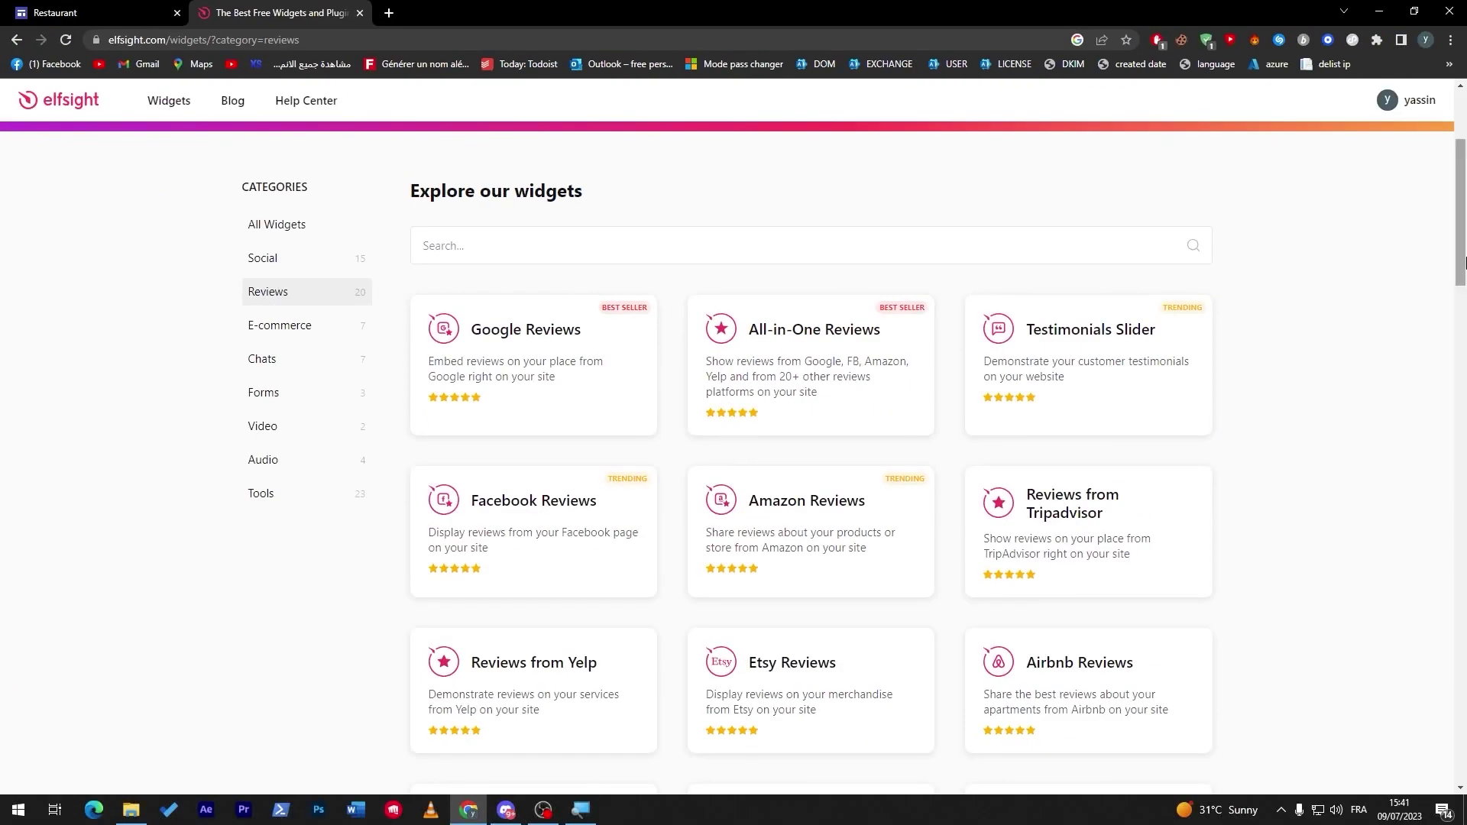
{"action": "left_click_drag", "start_coordinate": [1463, 262], "coordinate": [1463, 274]}
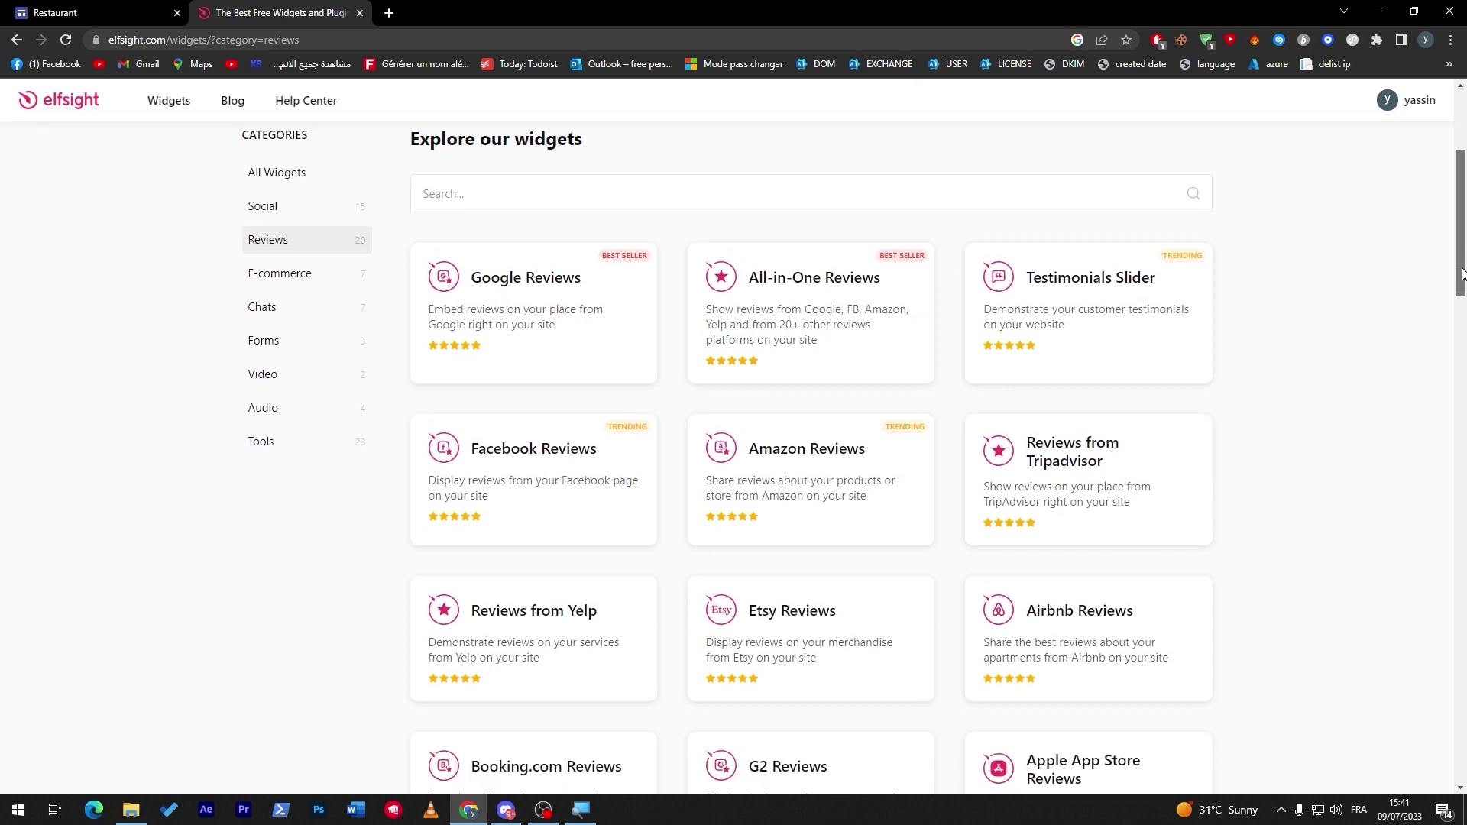
{"action": "left_click_drag", "start_coordinate": [1463, 273], "coordinate": [1450, 199]}
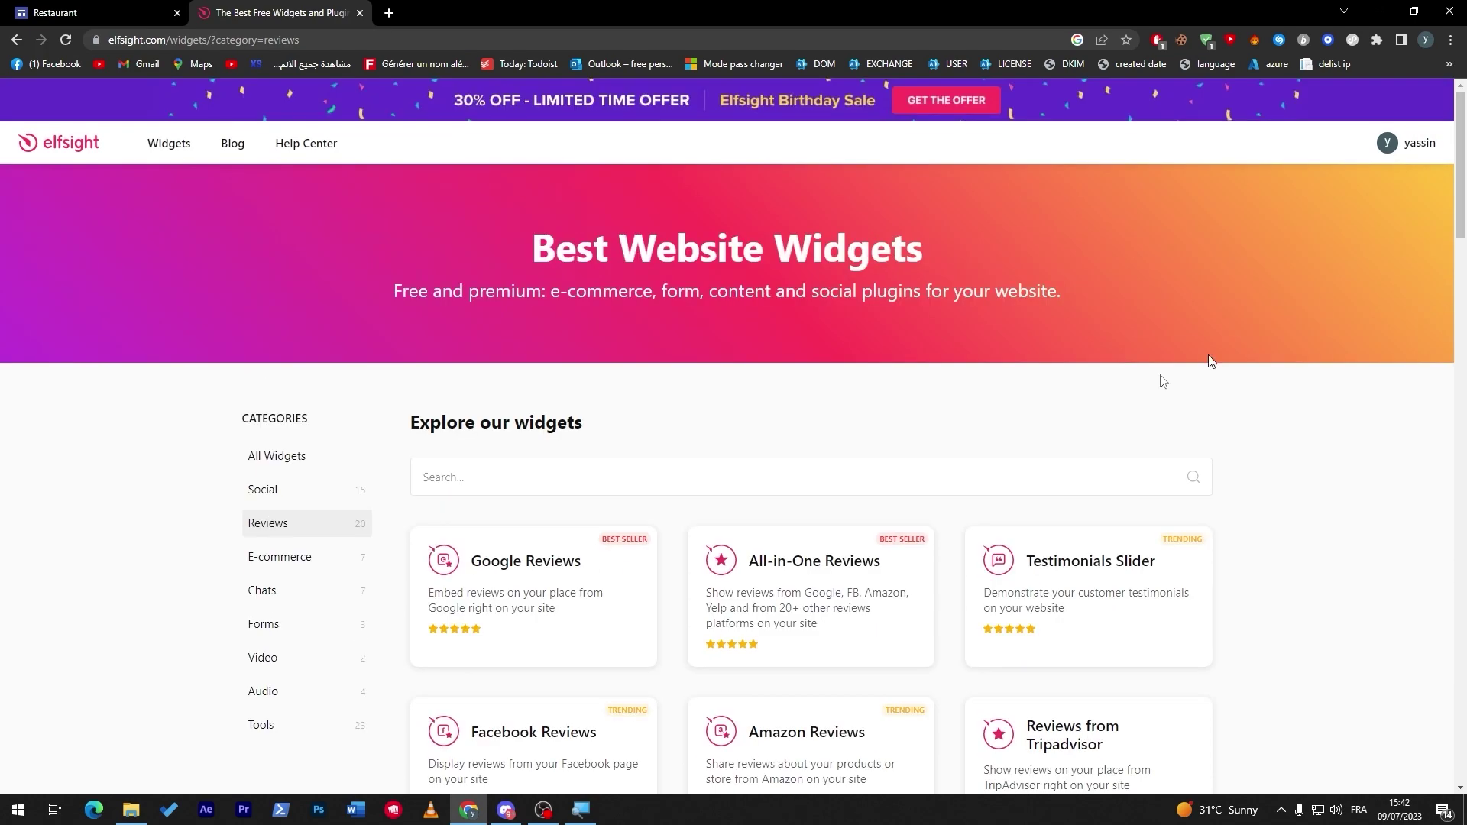
{"action": "left_click", "coordinate": [510, 590]}
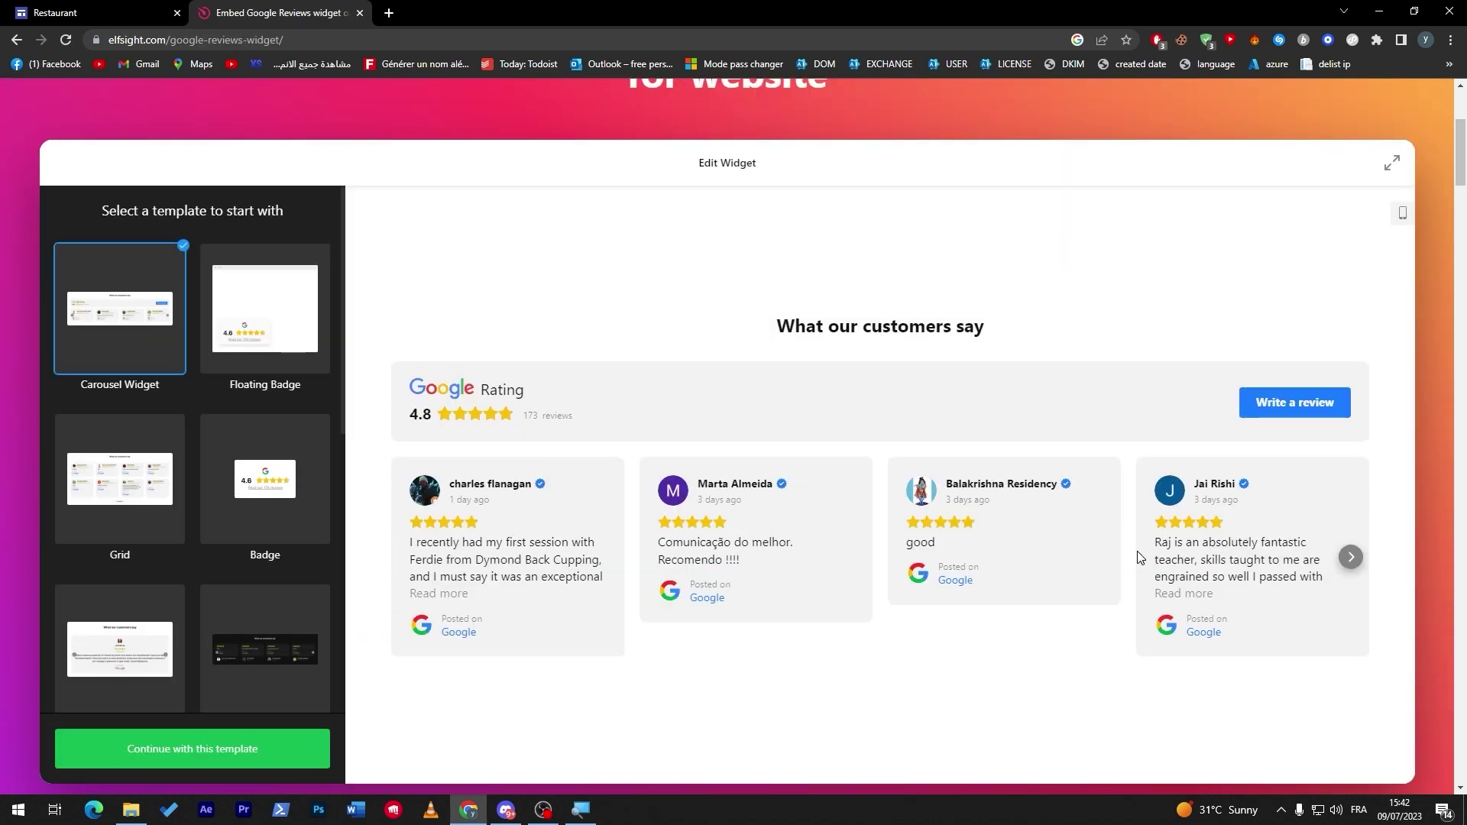
Preview several Google Reviews templates and continue with the compact rating badge.
{"action": "left_click", "coordinate": [271, 335]}
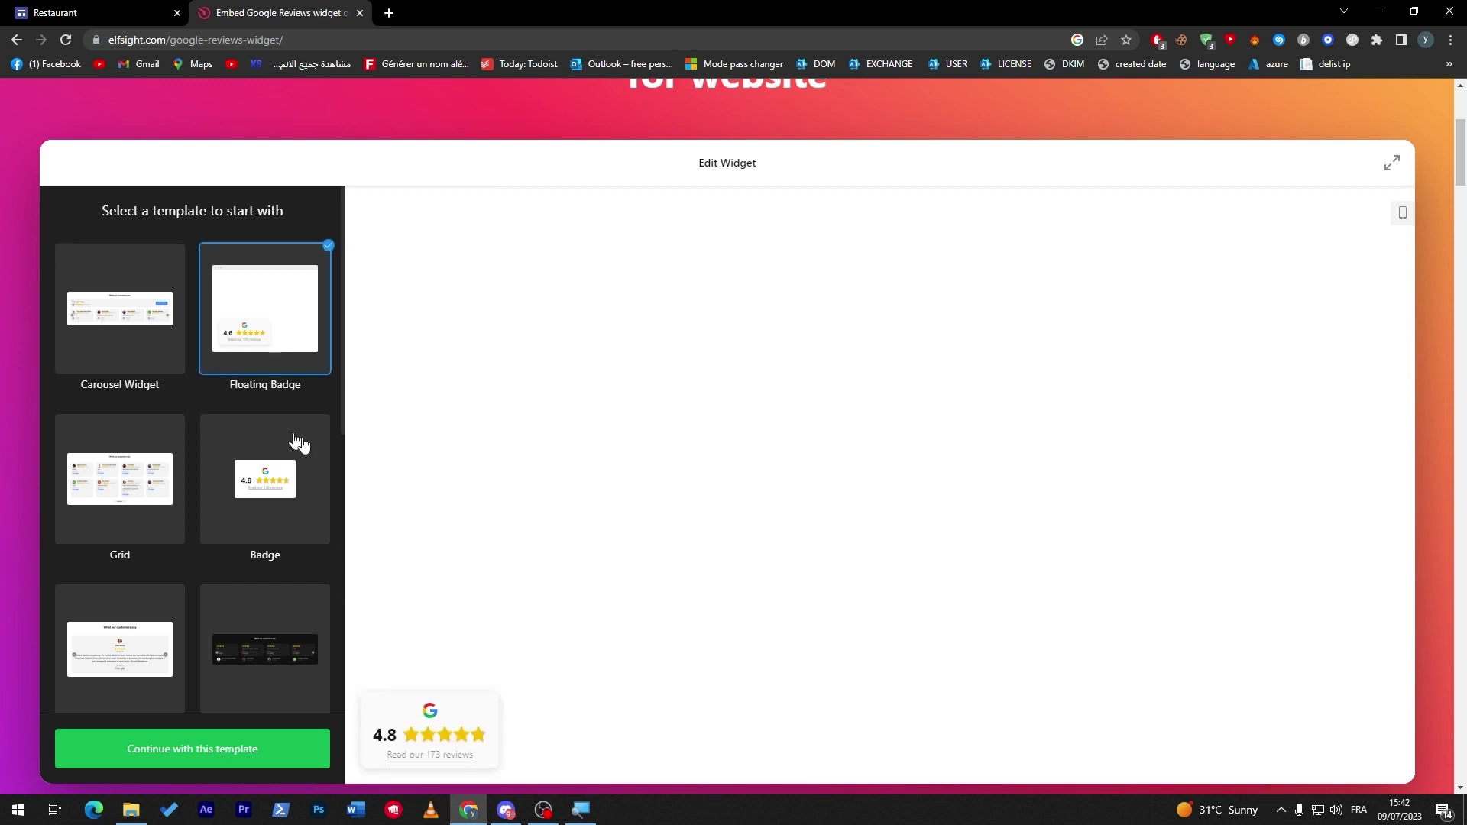
{"action": "left_click", "coordinate": [229, 464]}
{"action": "left_click", "coordinate": [150, 598]}
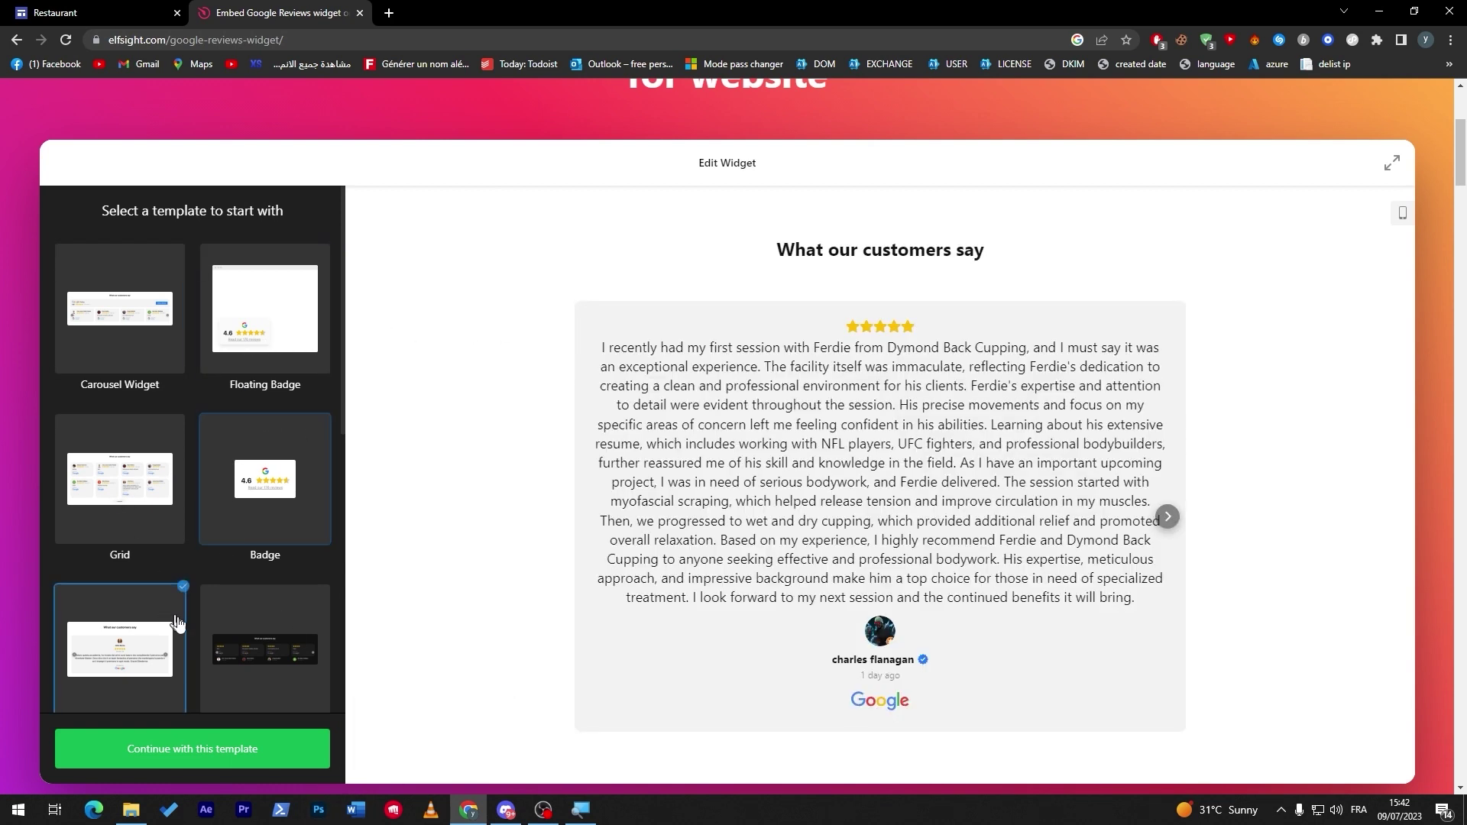
{"action": "left_click", "coordinate": [248, 623]}
{"action": "left_click", "coordinate": [118, 526]}
{"action": "left_click", "coordinate": [263, 450]}
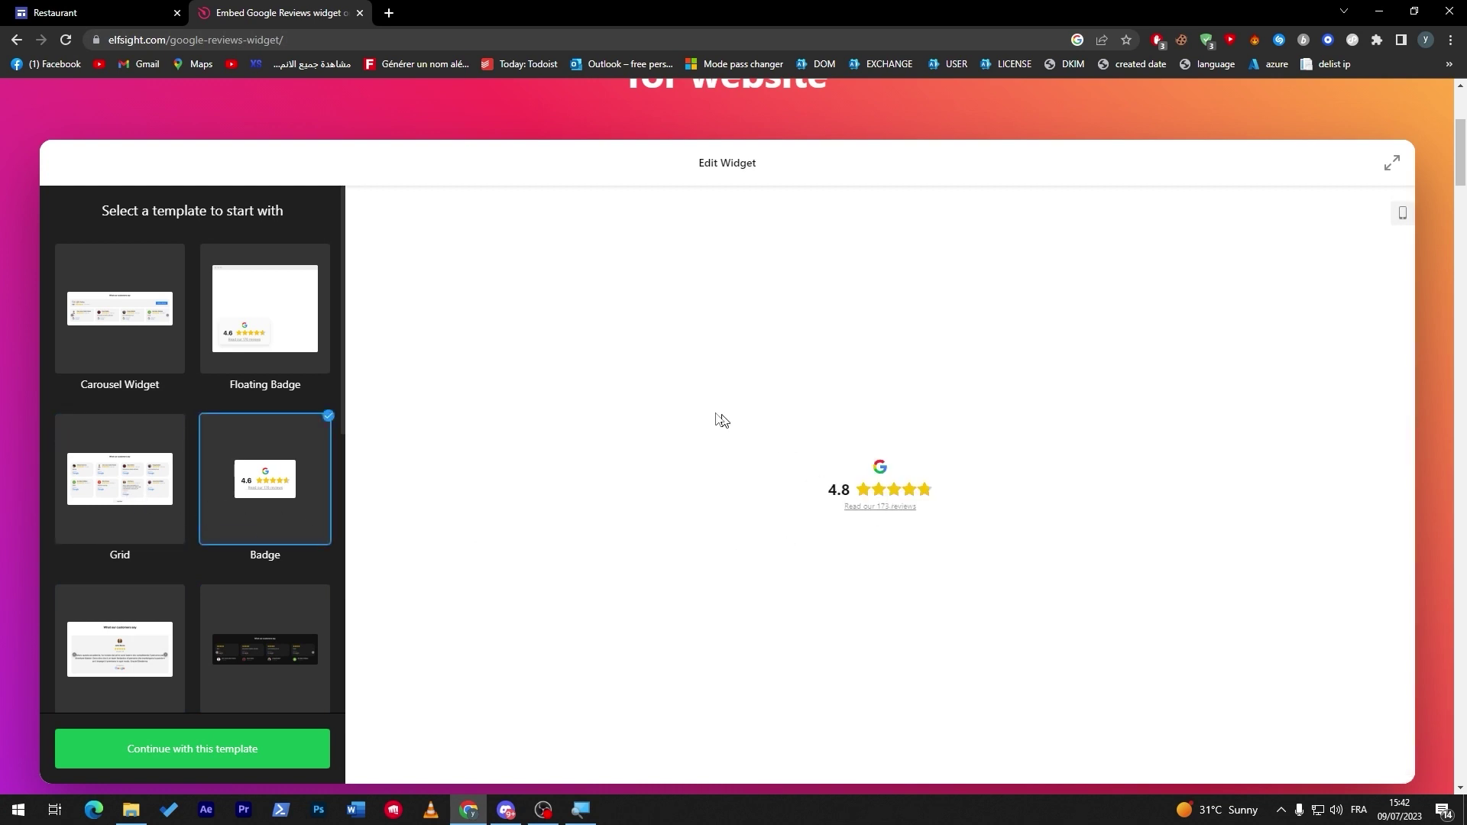
{"action": "left_click", "coordinate": [178, 741]}
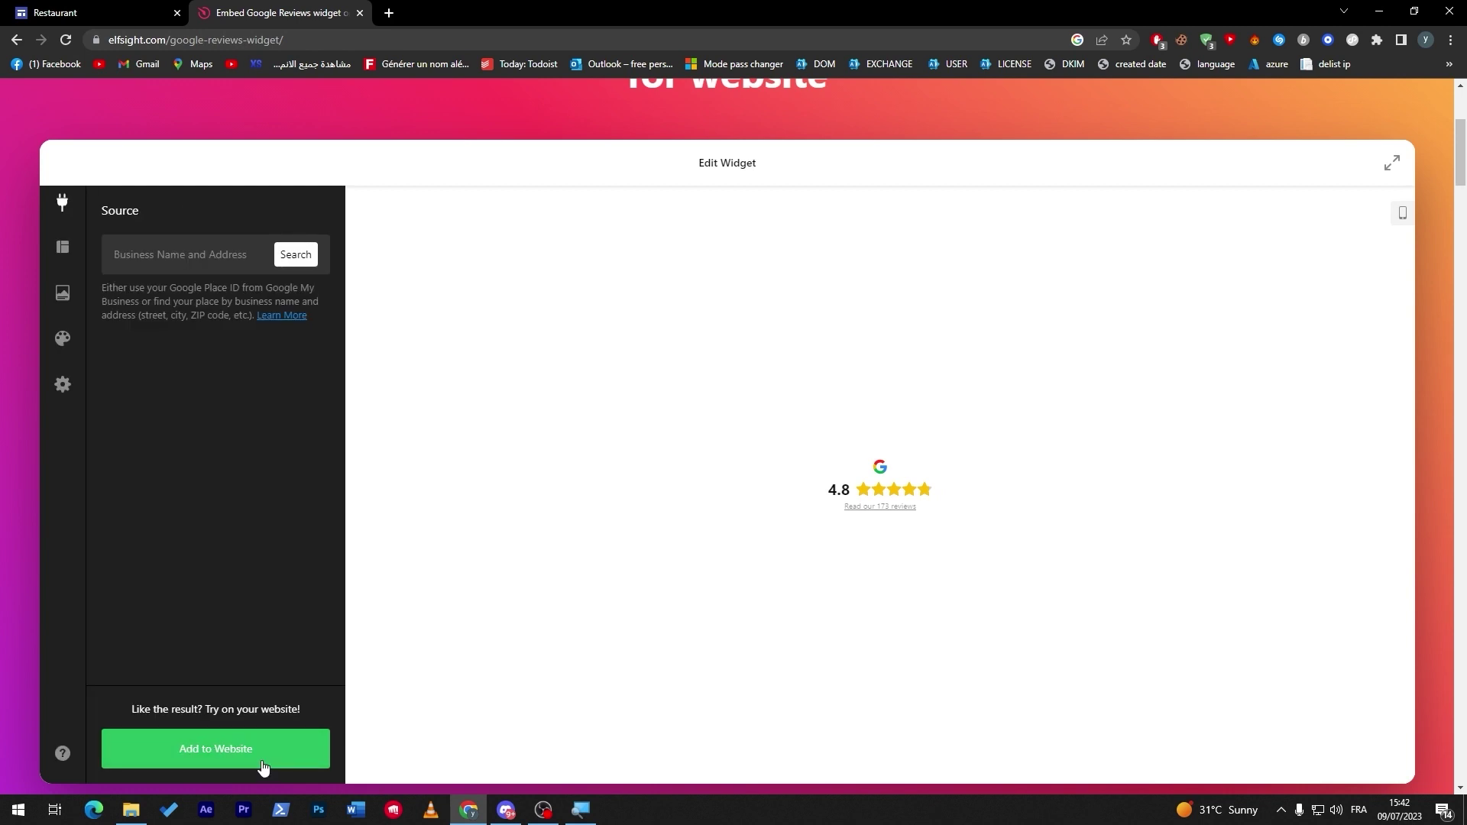
Publish the badge widget on the free Lite plan and copy its embed code.
{"action": "left_click", "coordinate": [262, 764]}
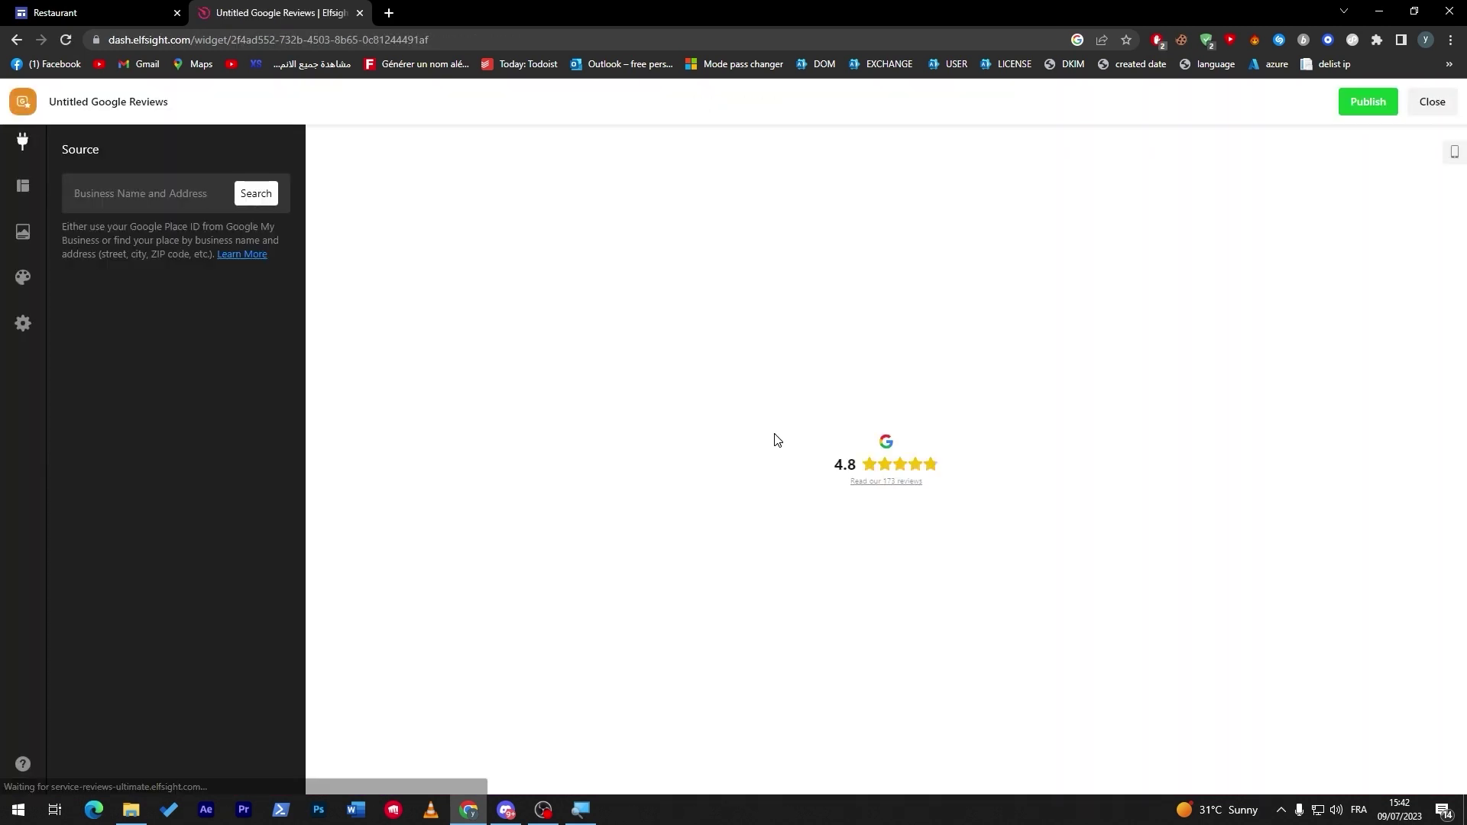
{"action": "left_click", "coordinate": [1366, 108]}
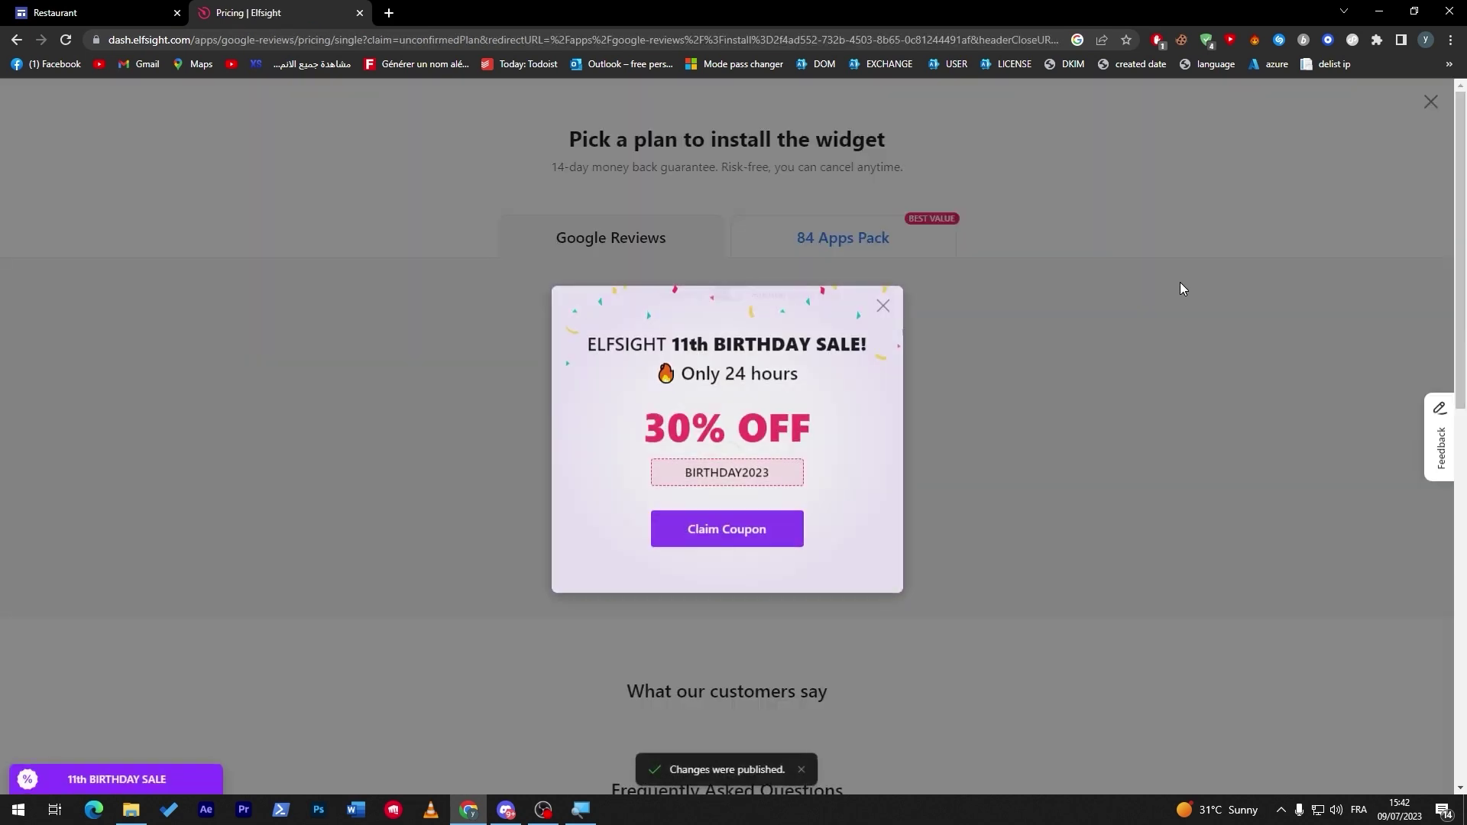
{"action": "left_click", "coordinate": [879, 305]}
{"action": "left_click", "coordinate": [473, 491]}
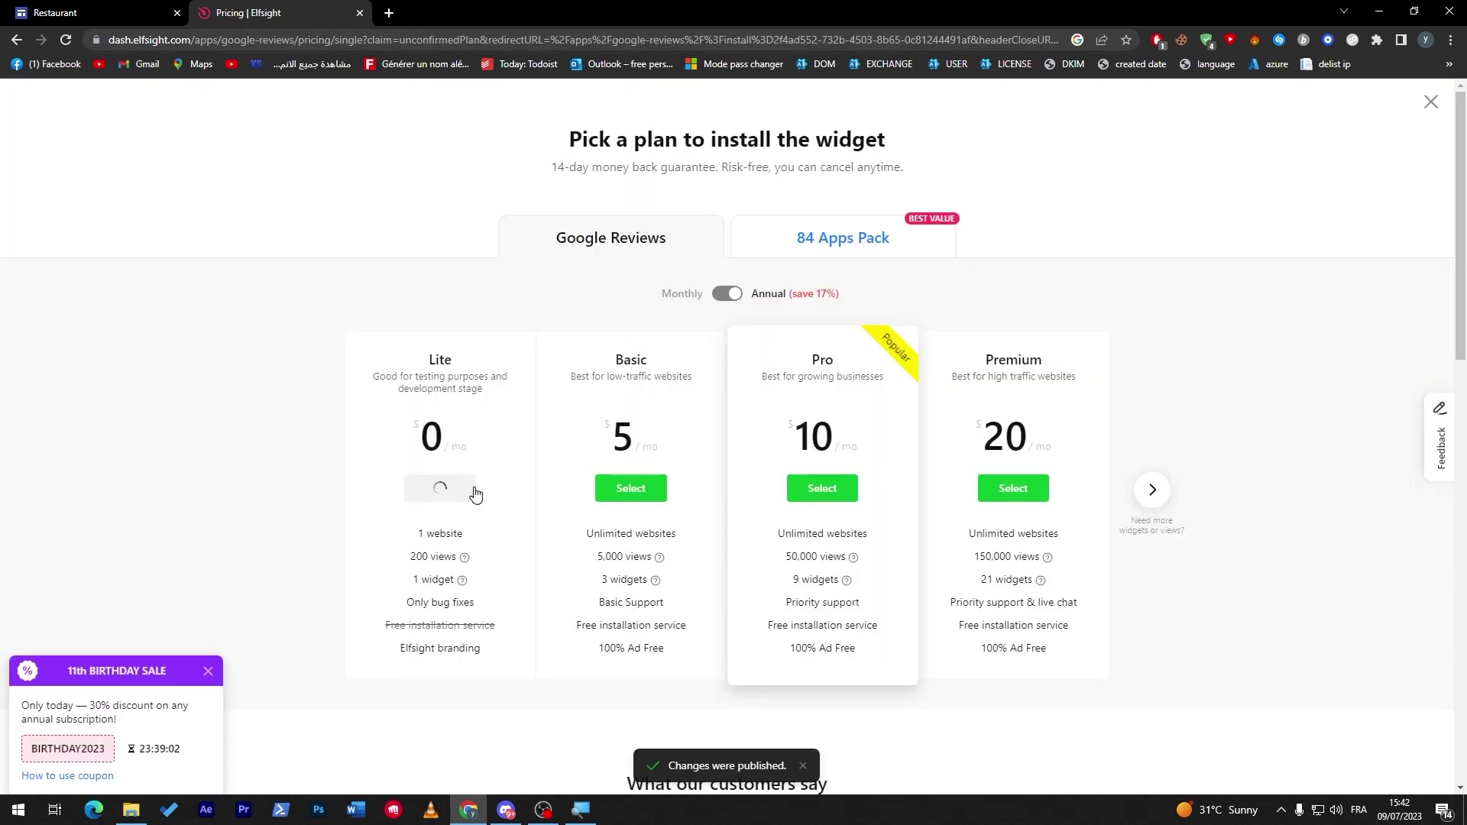
{"action": "left_click", "coordinate": [962, 320]}
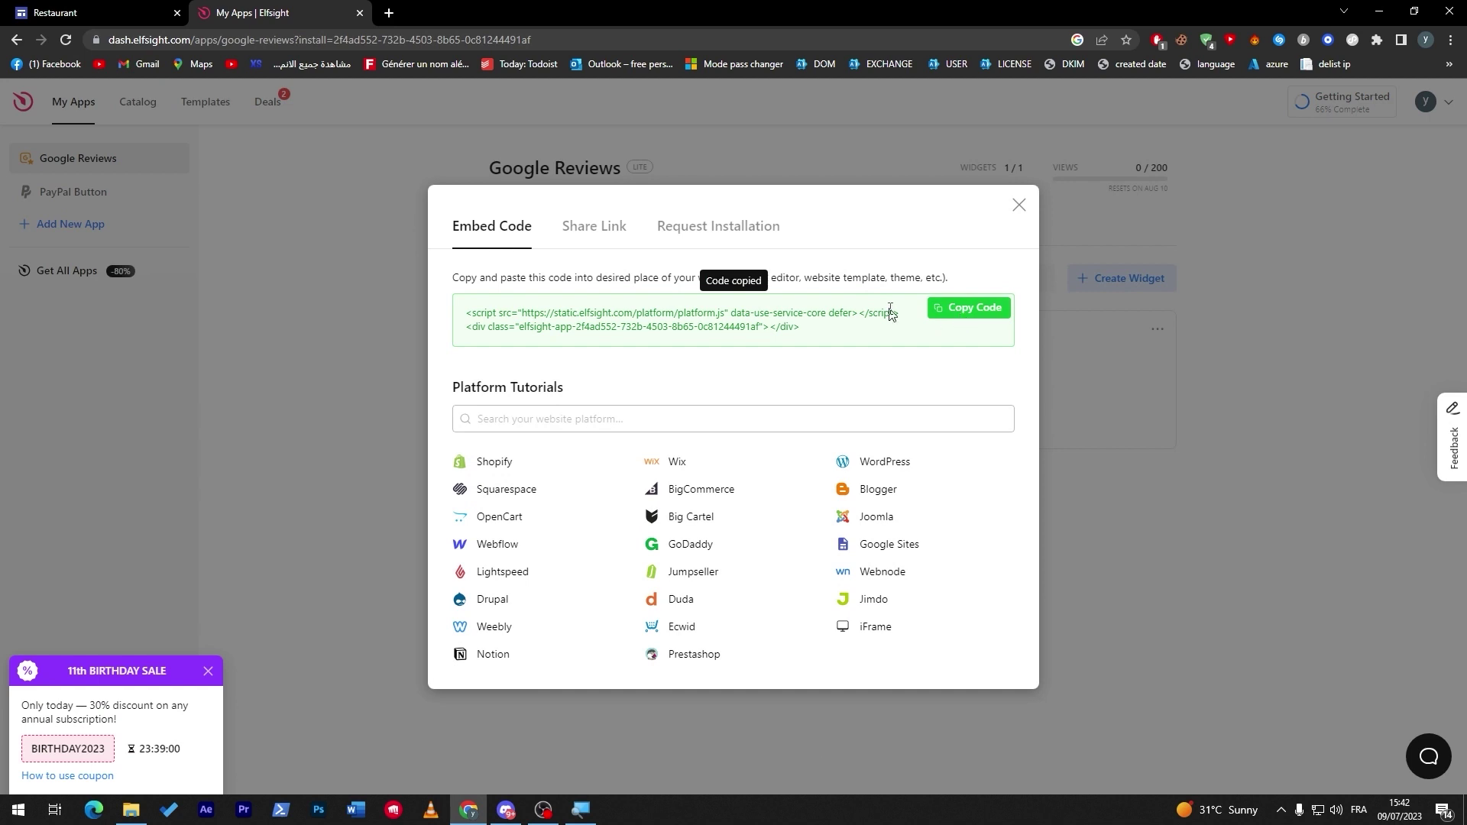
{"action": "key", "text": "ctrl+Page_Up"}
Embed the pasted Elfsight code on the page and centre the block below the menu items.
{"action": "scroll", "coordinate": [1383, 228], "scroll_direction": "up", "scroll_amount": 5}
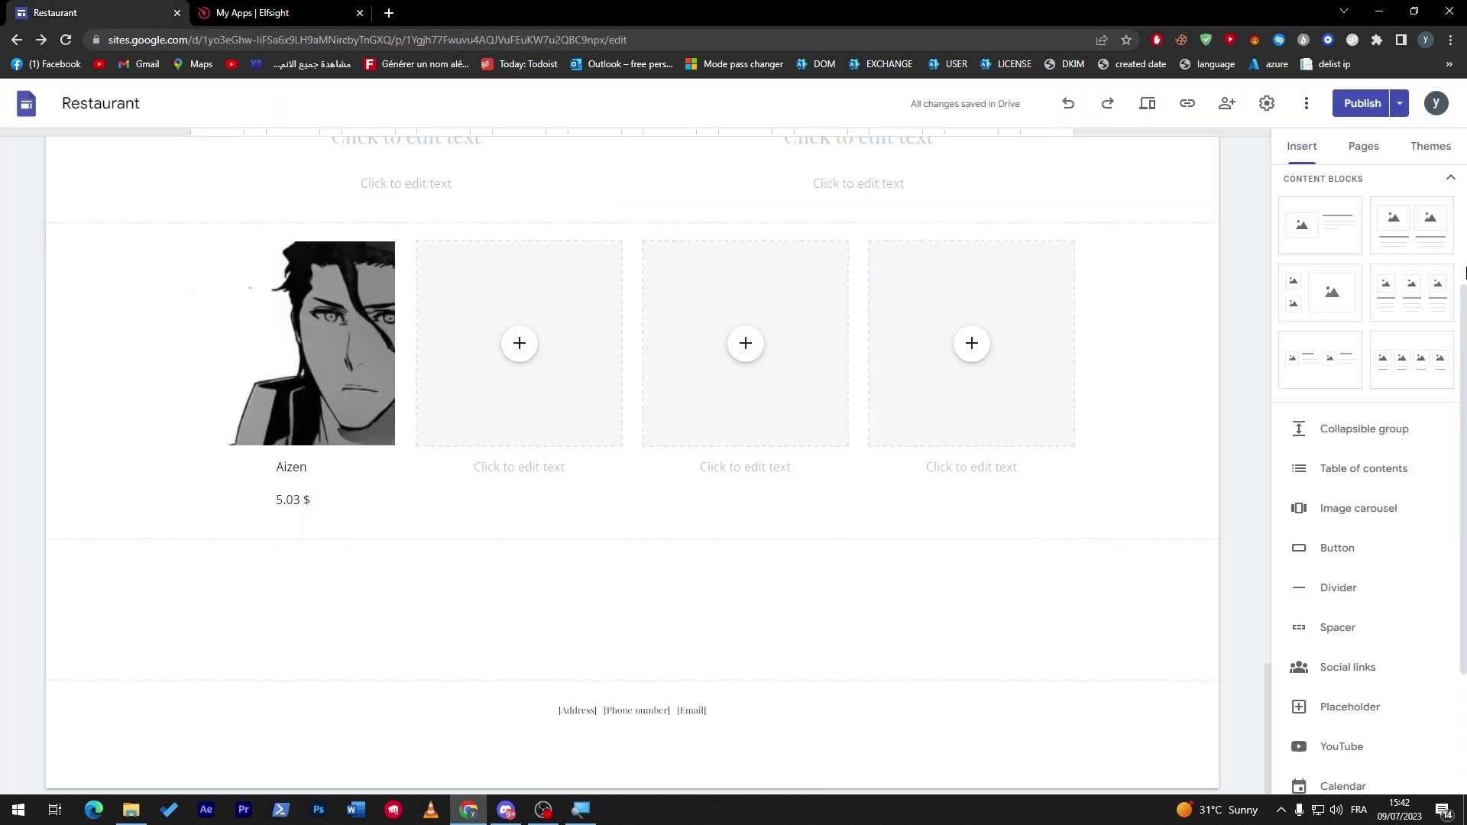
{"action": "left_click", "coordinate": [1318, 264]}
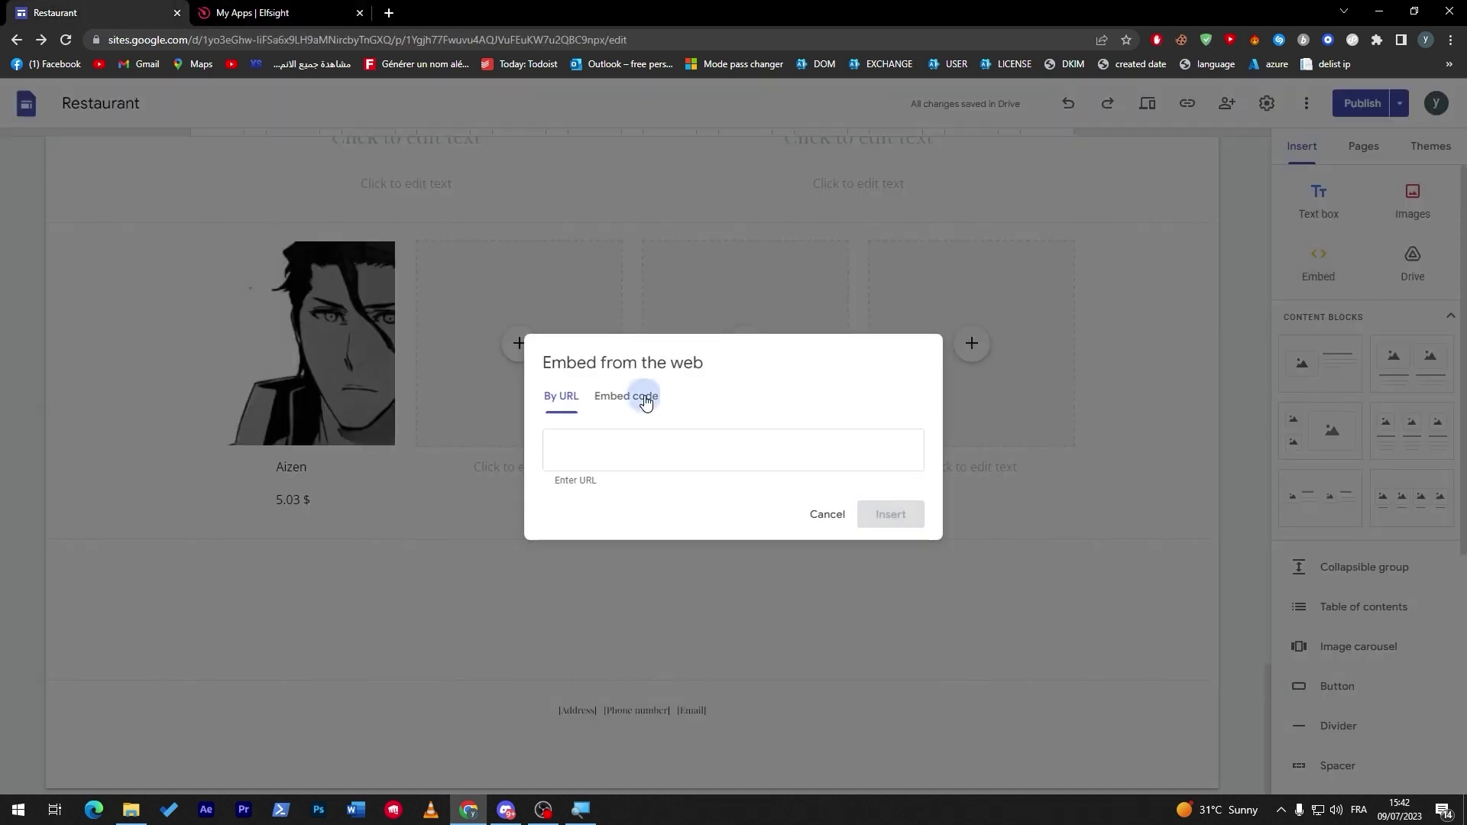
{"action": "left_click", "coordinate": [627, 396]}
{"action": "key", "text": "ctrl+v"}
{"action": "left_click", "coordinate": [917, 535]}
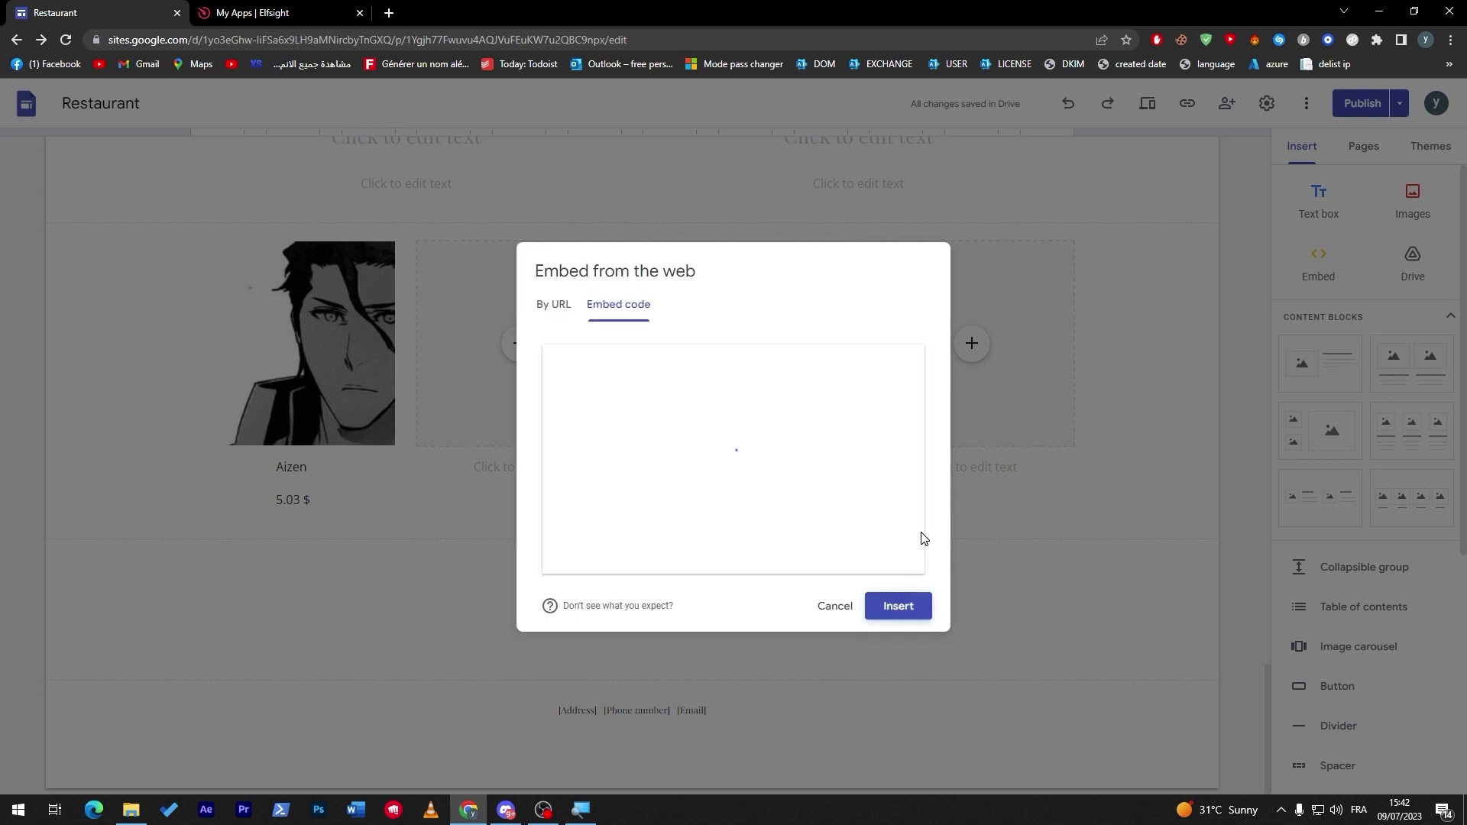
{"action": "left_click", "coordinate": [898, 606]}
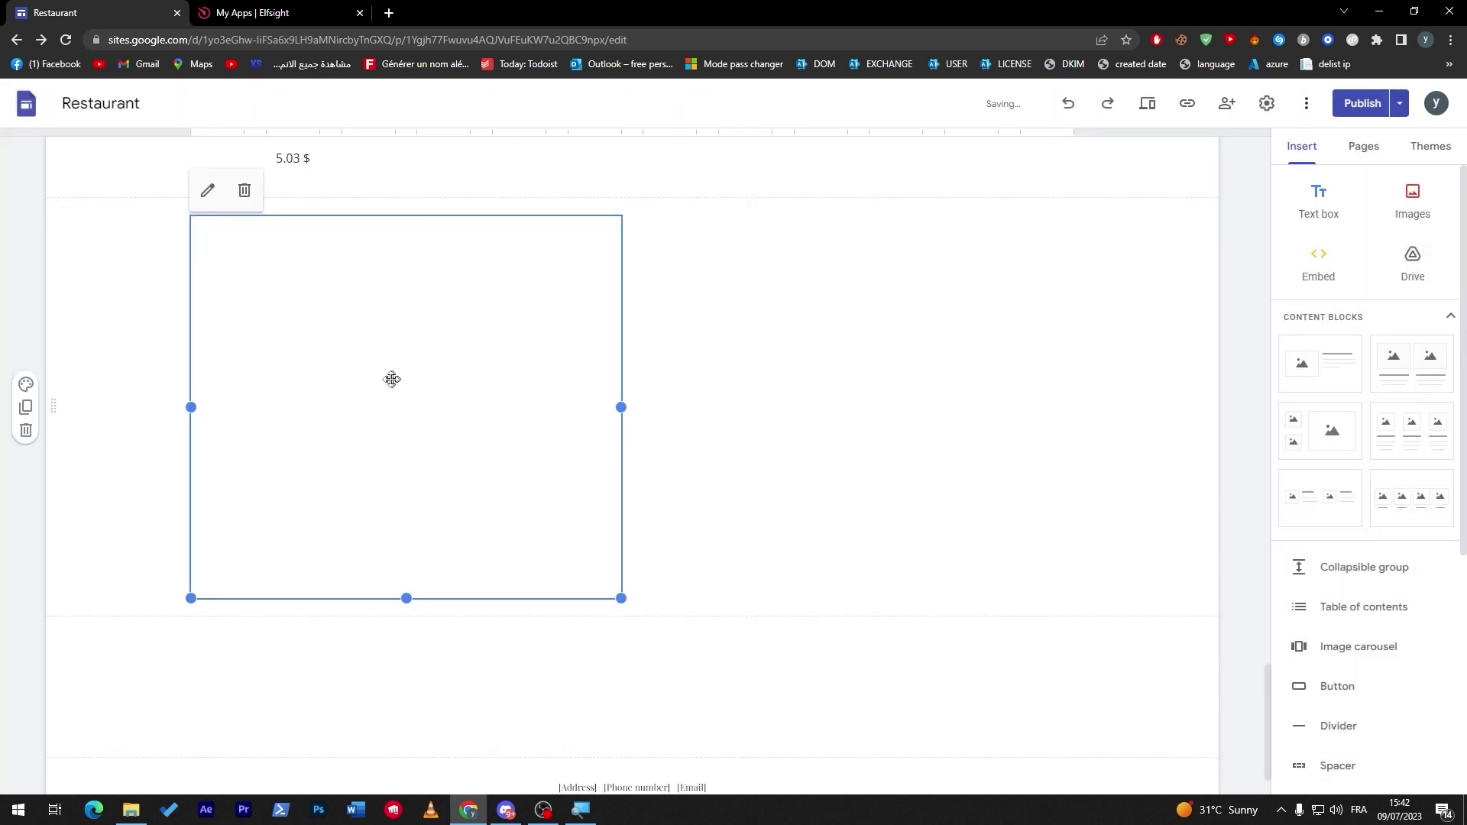
{"action": "left_click_drag", "start_coordinate": [406, 396], "coordinate": [643, 386]}
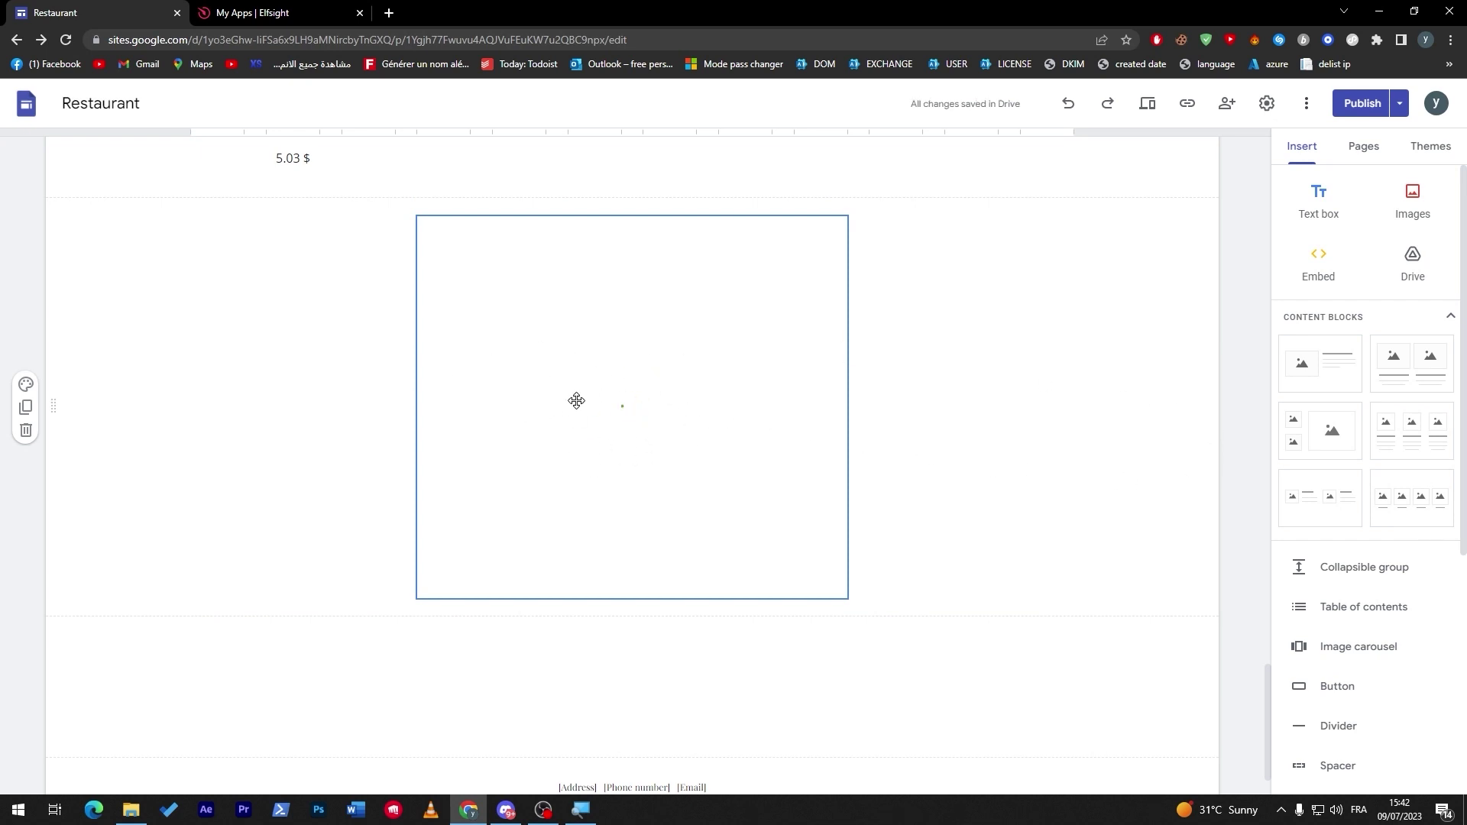
{"action": "left_click", "coordinate": [293, 11]}
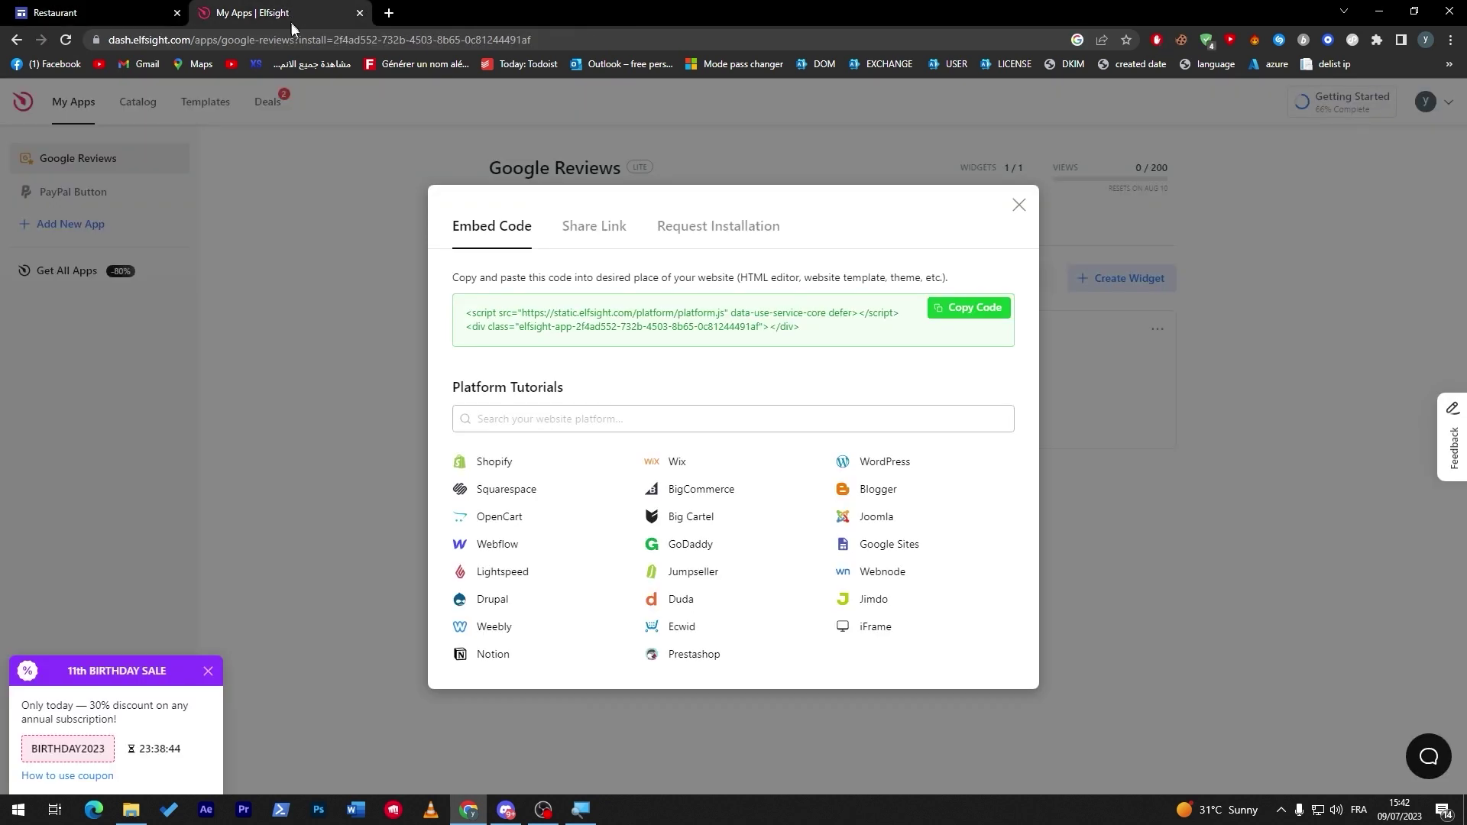
Close the Embed Code dialog and open the Google Reviews widget for editing.
{"action": "left_click", "coordinate": [1017, 206]}
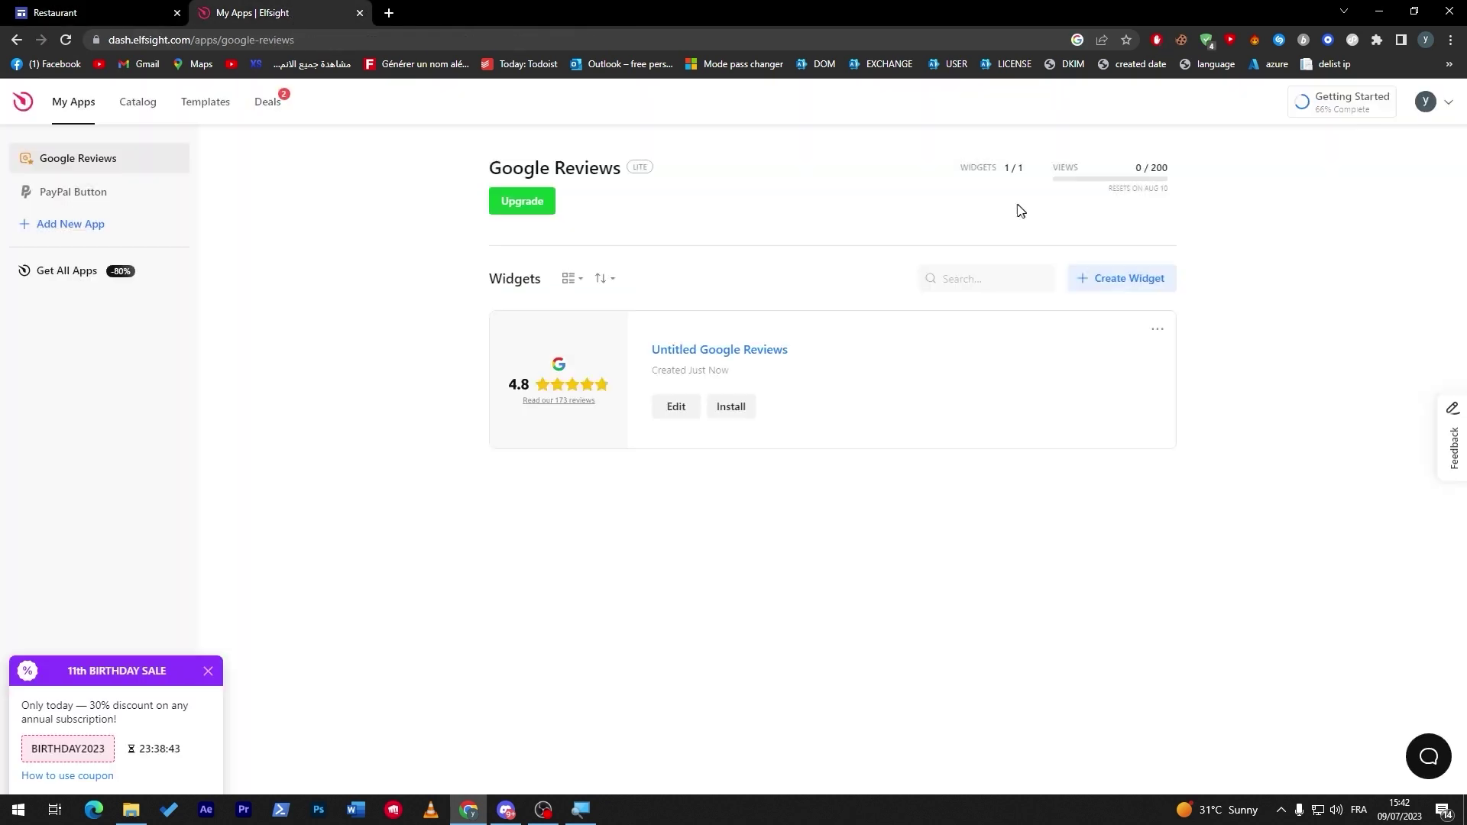
{"action": "left_click", "coordinate": [669, 417]}
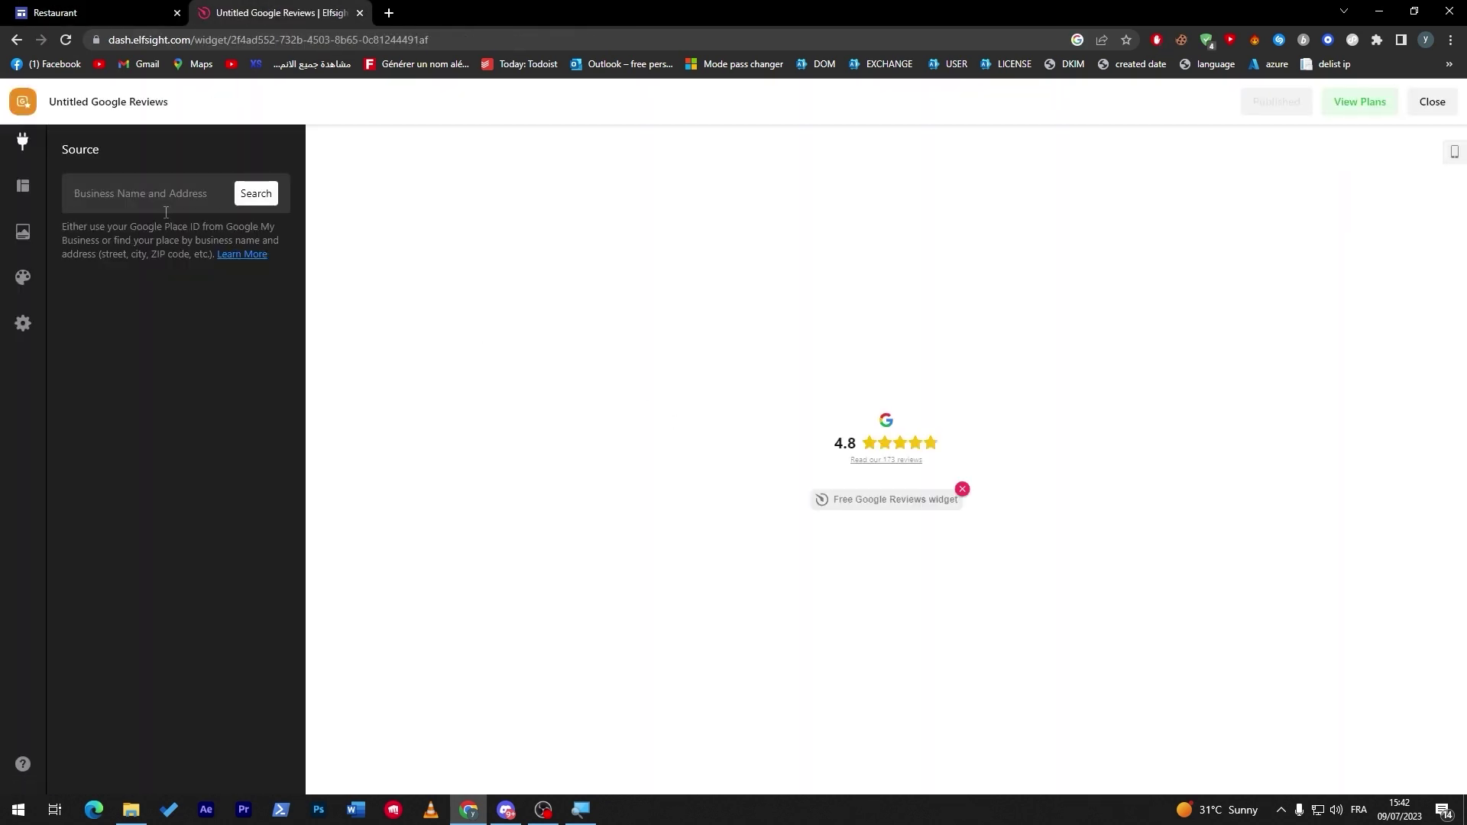
{"action": "left_click", "coordinate": [107, 203]}
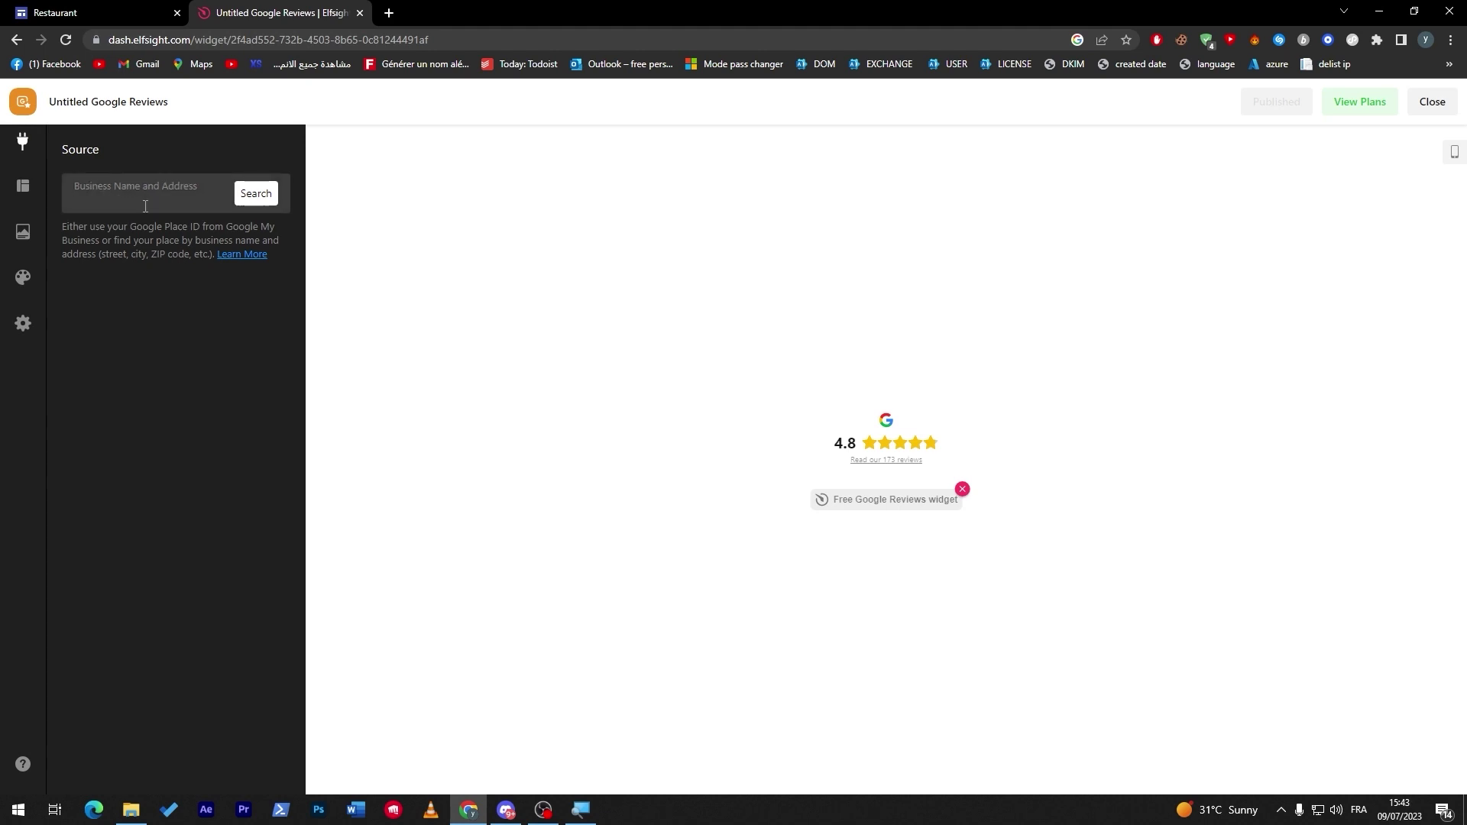
{"action": "left_click", "coordinate": [130, 14]}
{"action": "left_click", "coordinate": [295, 14]}
Search the business field for 'apple', 'clash ofclans' and 'y', each returning no results.
{"action": "left_click", "coordinate": [252, 195]}
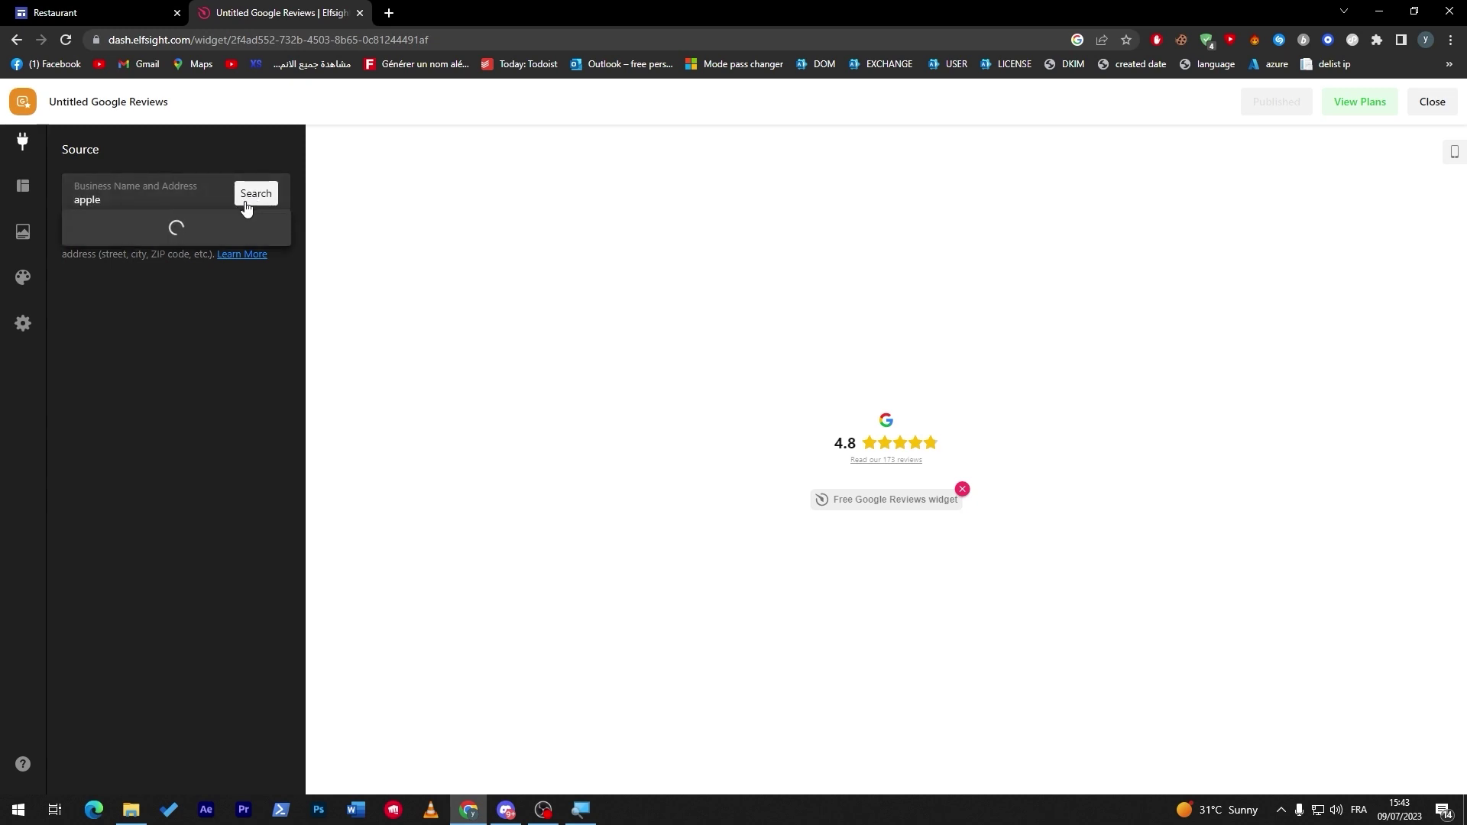
{"action": "left_click", "coordinate": [121, 198]}
{"action": "double_click", "coordinate": [121, 198]}
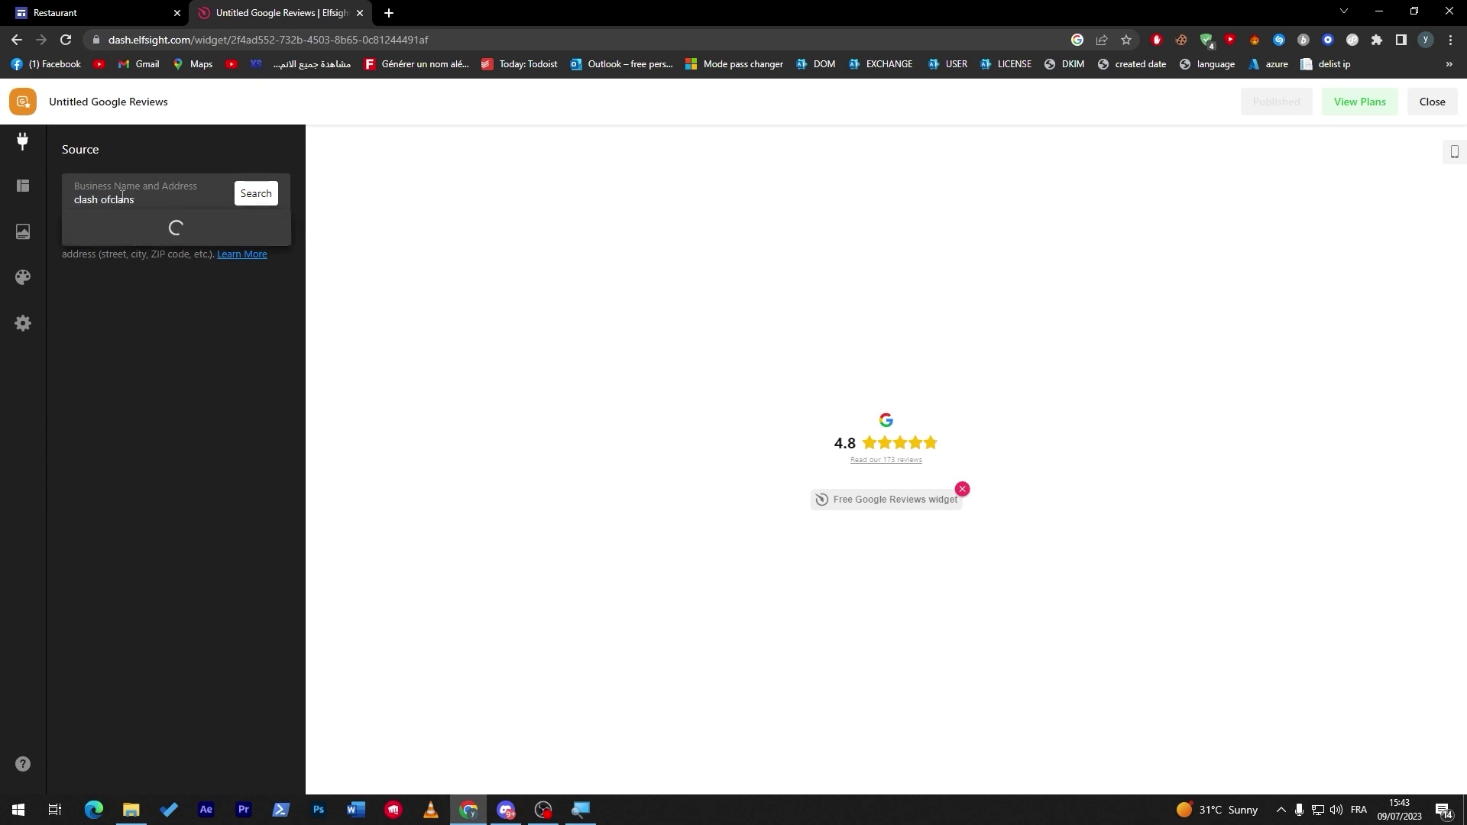
{"action": "triple_click", "coordinate": [122, 196]}
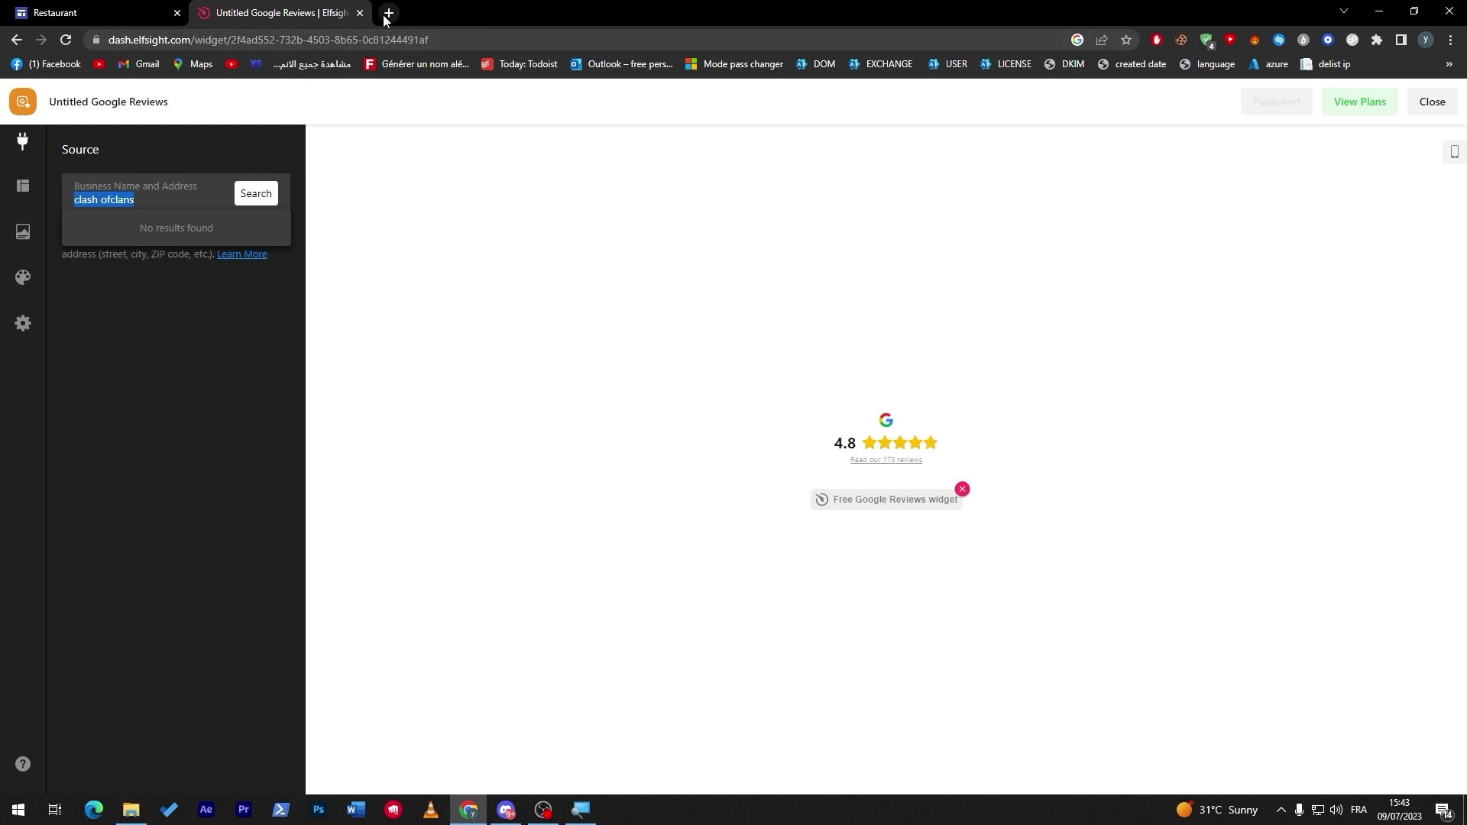
{"action": "left_click", "coordinate": [256, 194]}
{"action": "triple_click", "coordinate": [179, 200]}
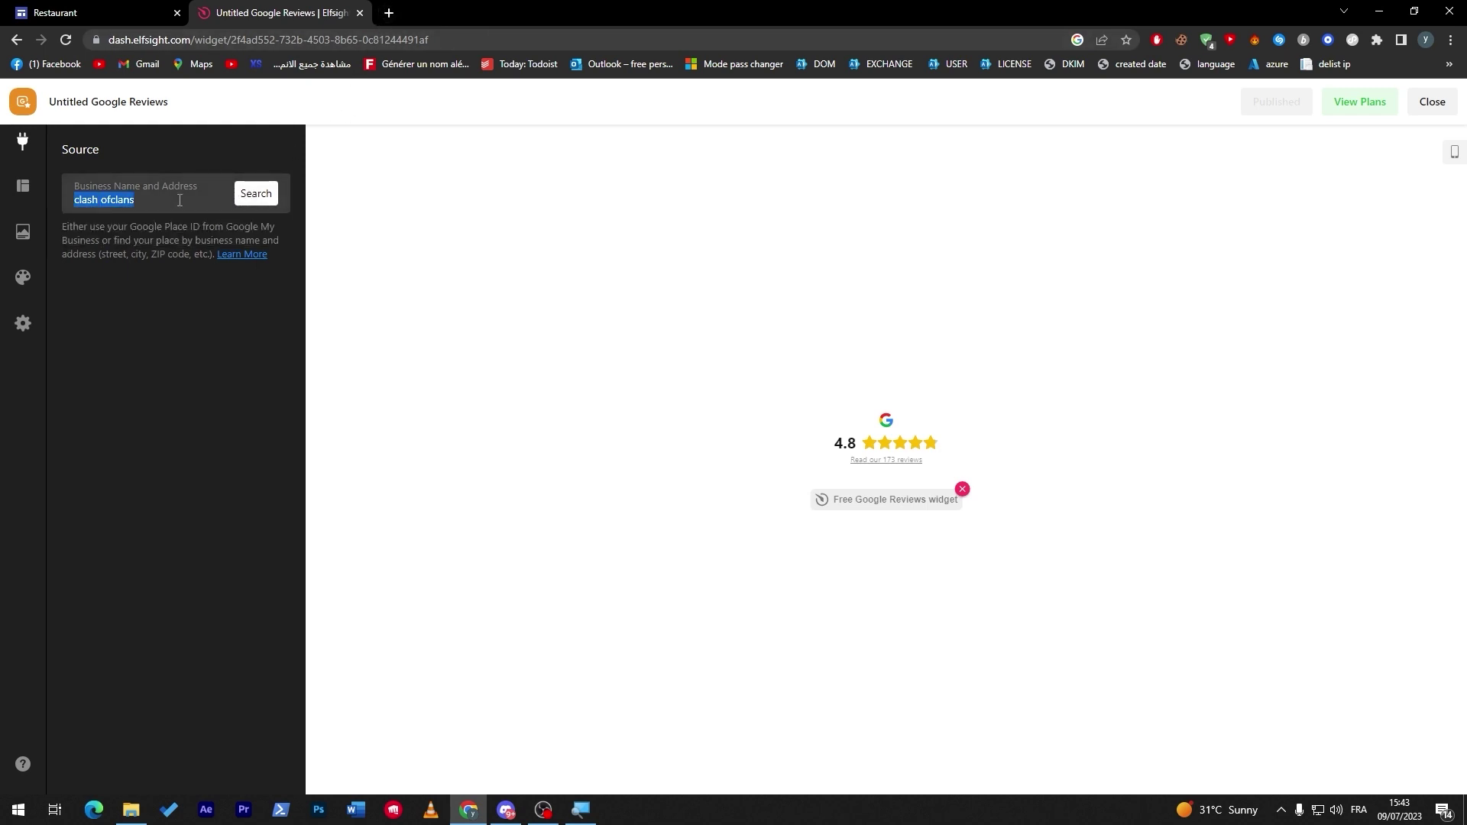
{"action": "left_click", "coordinate": [247, 198]}
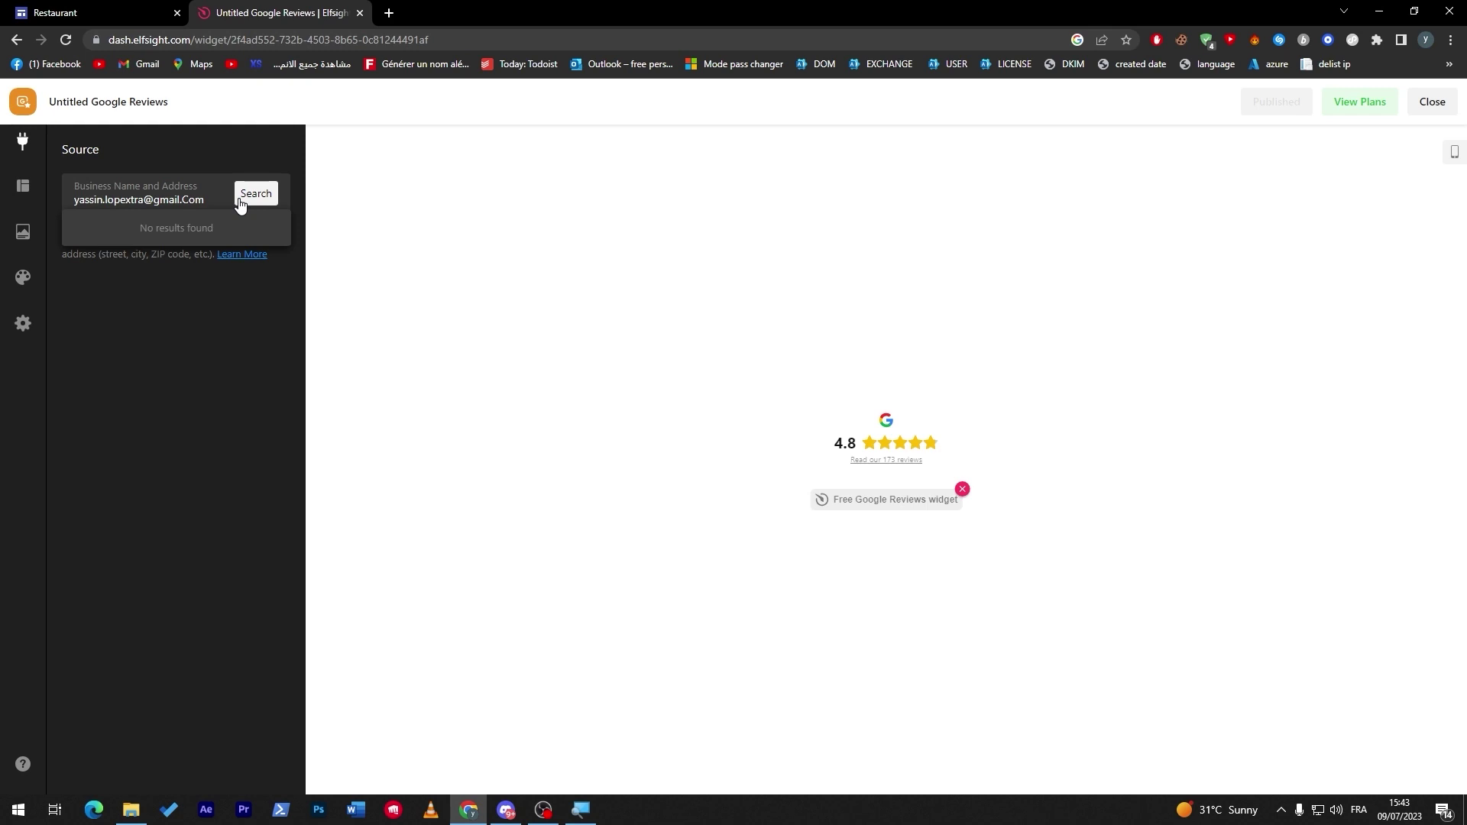
Highlight the help text about Google Place ID and Google My Business.
{"action": "left_click", "coordinate": [166, 226]}
{"action": "left_click_drag", "start_coordinate": [85, 231], "coordinate": [149, 245]}
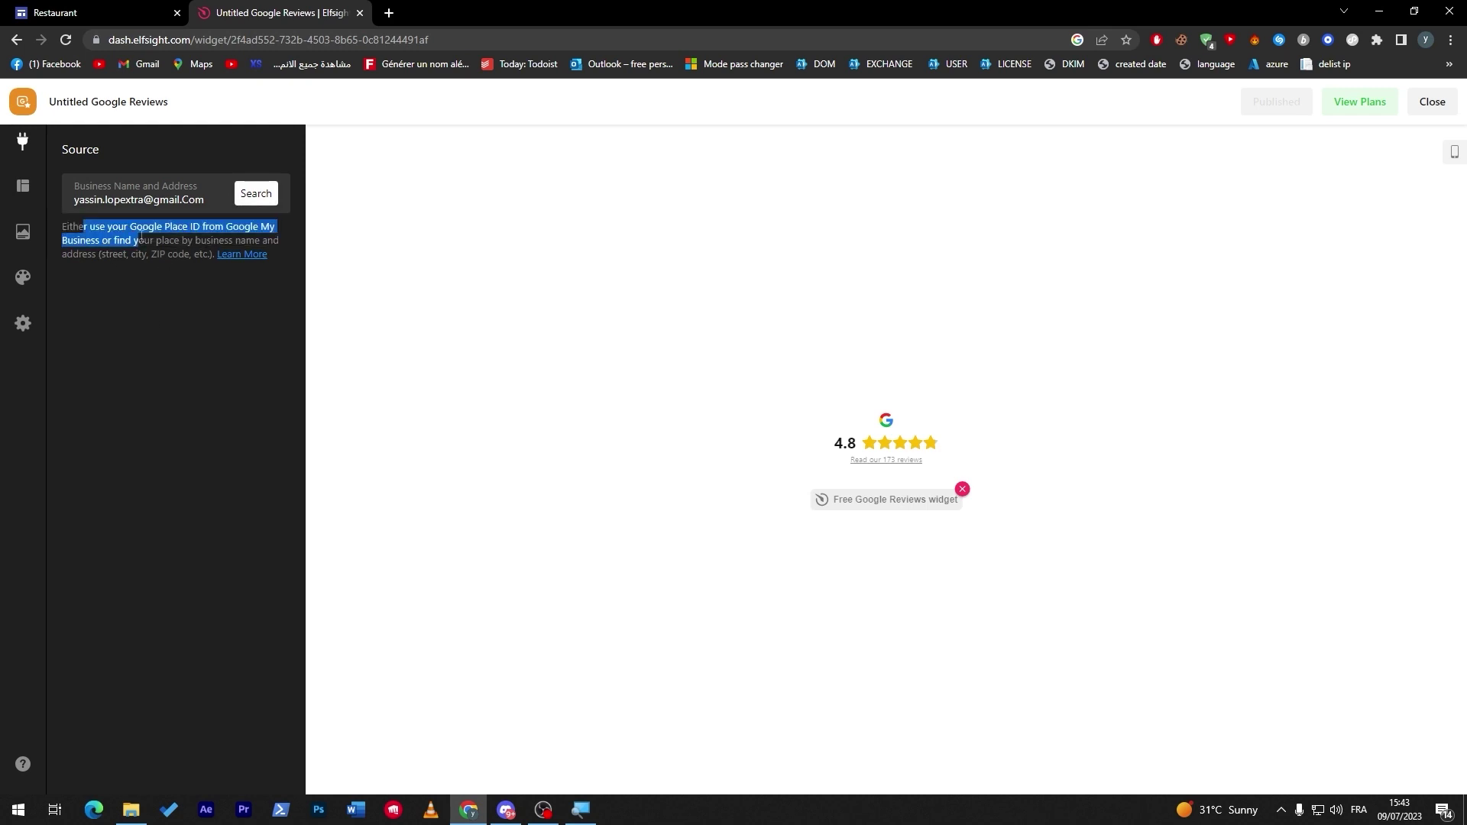
{"action": "left_click", "coordinate": [148, 245]}
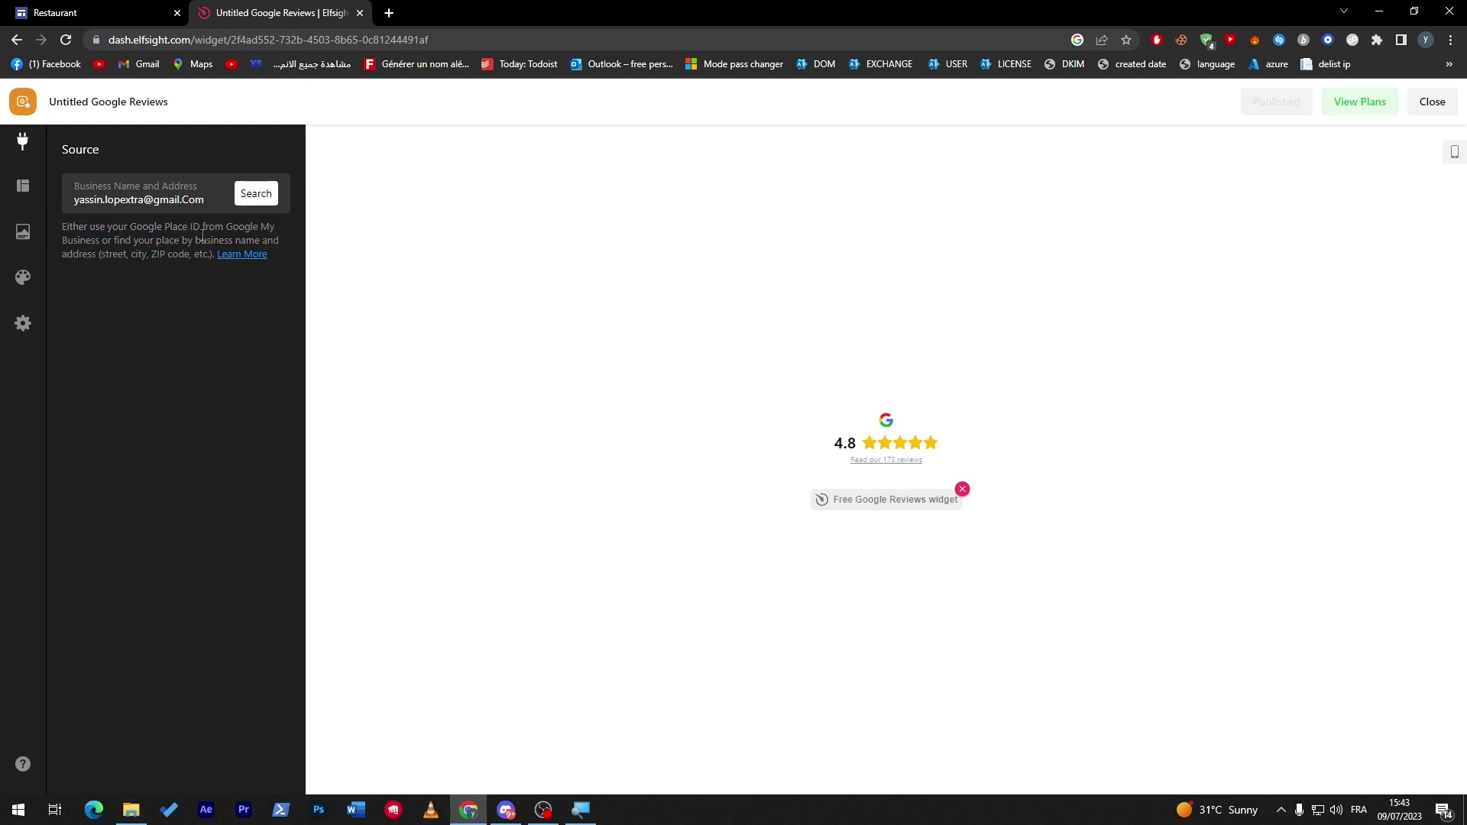
{"action": "mouse_move", "coordinate": [227, 227]}
{"action": "left_mouse_down"}
{"action": "mouse_move", "coordinate": [102, 242]}
{"action": "mouse_move", "coordinate": [186, 255]}
{"action": "mouse_move", "coordinate": [186, 242]}
{"action": "mouse_move", "coordinate": [212, 241]}
{"action": "left_mouse_up"}
{"action": "left_click", "coordinate": [134, 242]}
{"action": "left_click", "coordinate": [211, 242]}
View the still-blank reviews embed on the Restaurant page, then return to the Elfsight widget editor.
{"action": "left_click", "coordinate": [47, 11]}
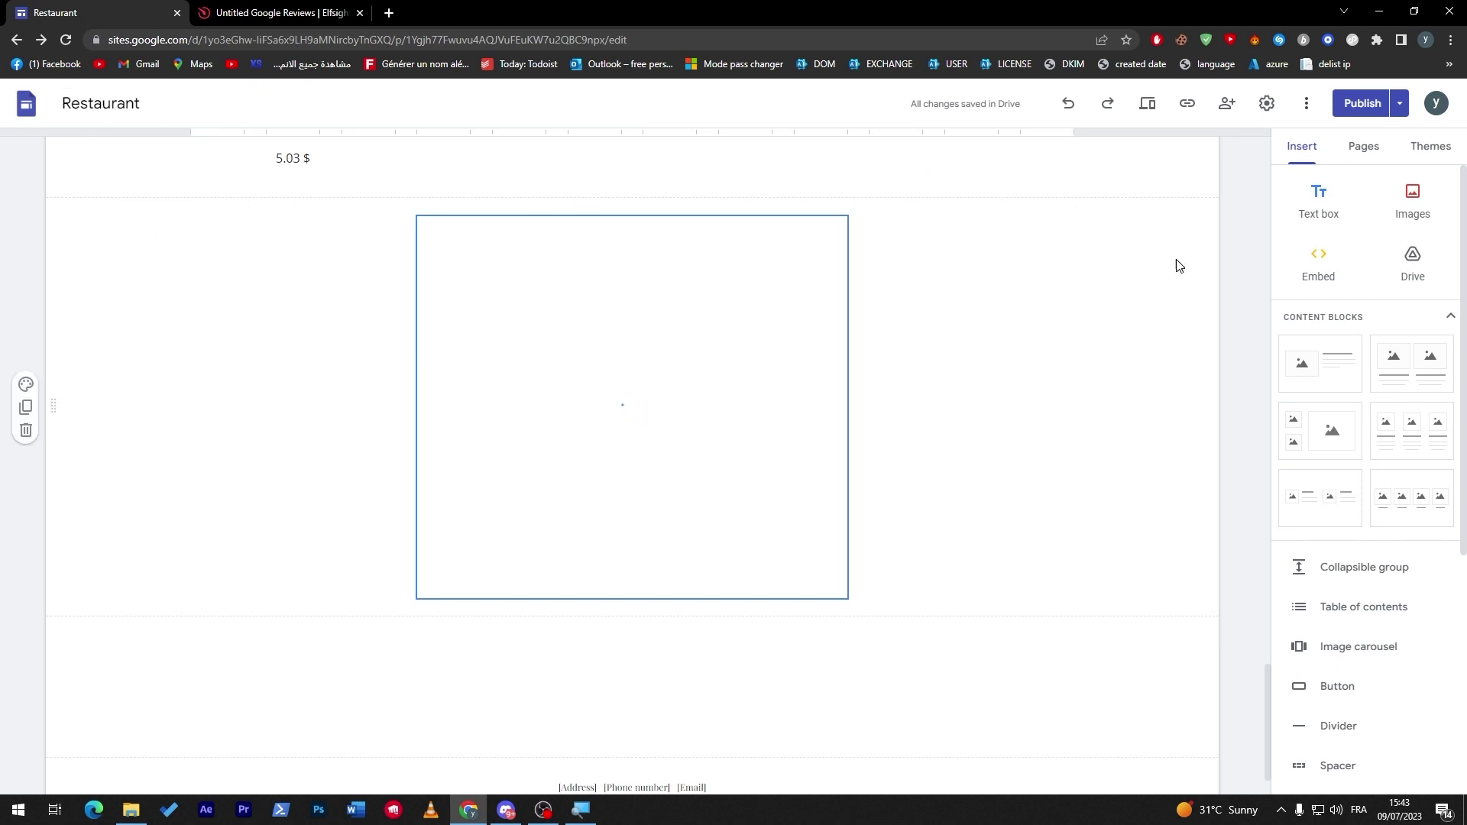
{"action": "left_click", "coordinate": [245, 13]}
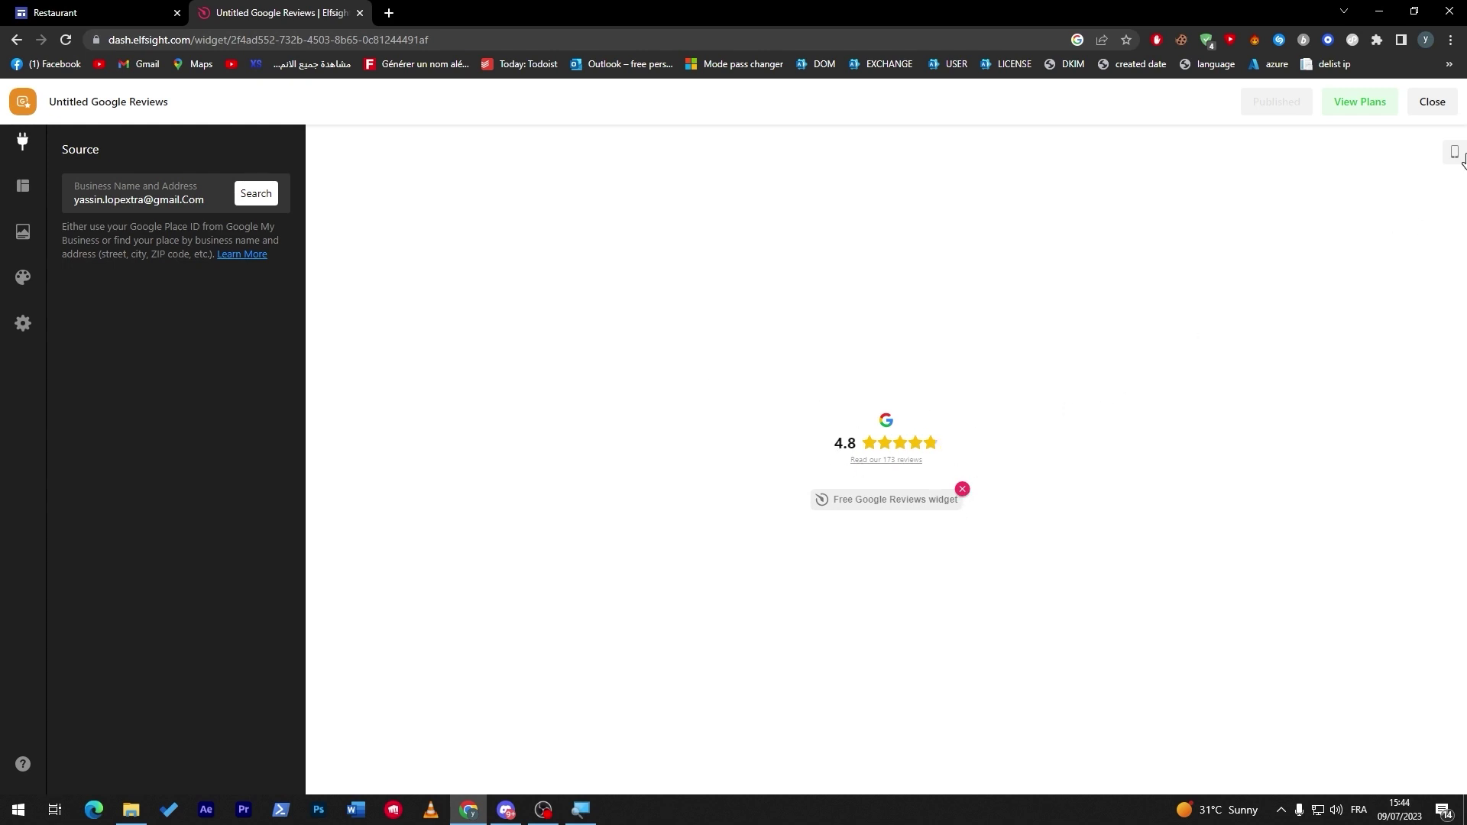
Close the widget editor and filter the Elfsight apps catalog to the Reviews category.
{"action": "left_click", "coordinate": [1432, 102]}
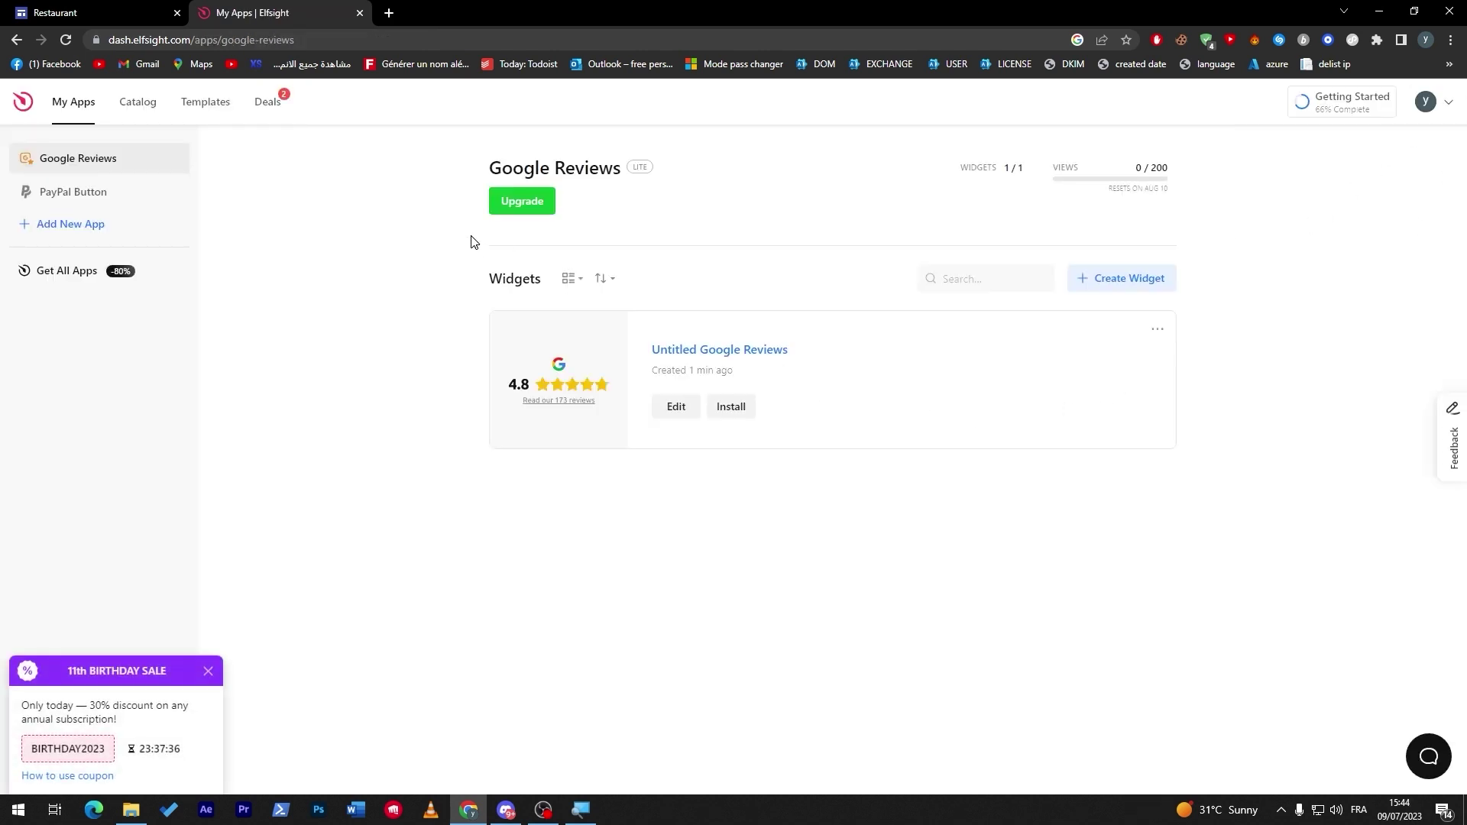
{"action": "left_click", "coordinate": [149, 111]}
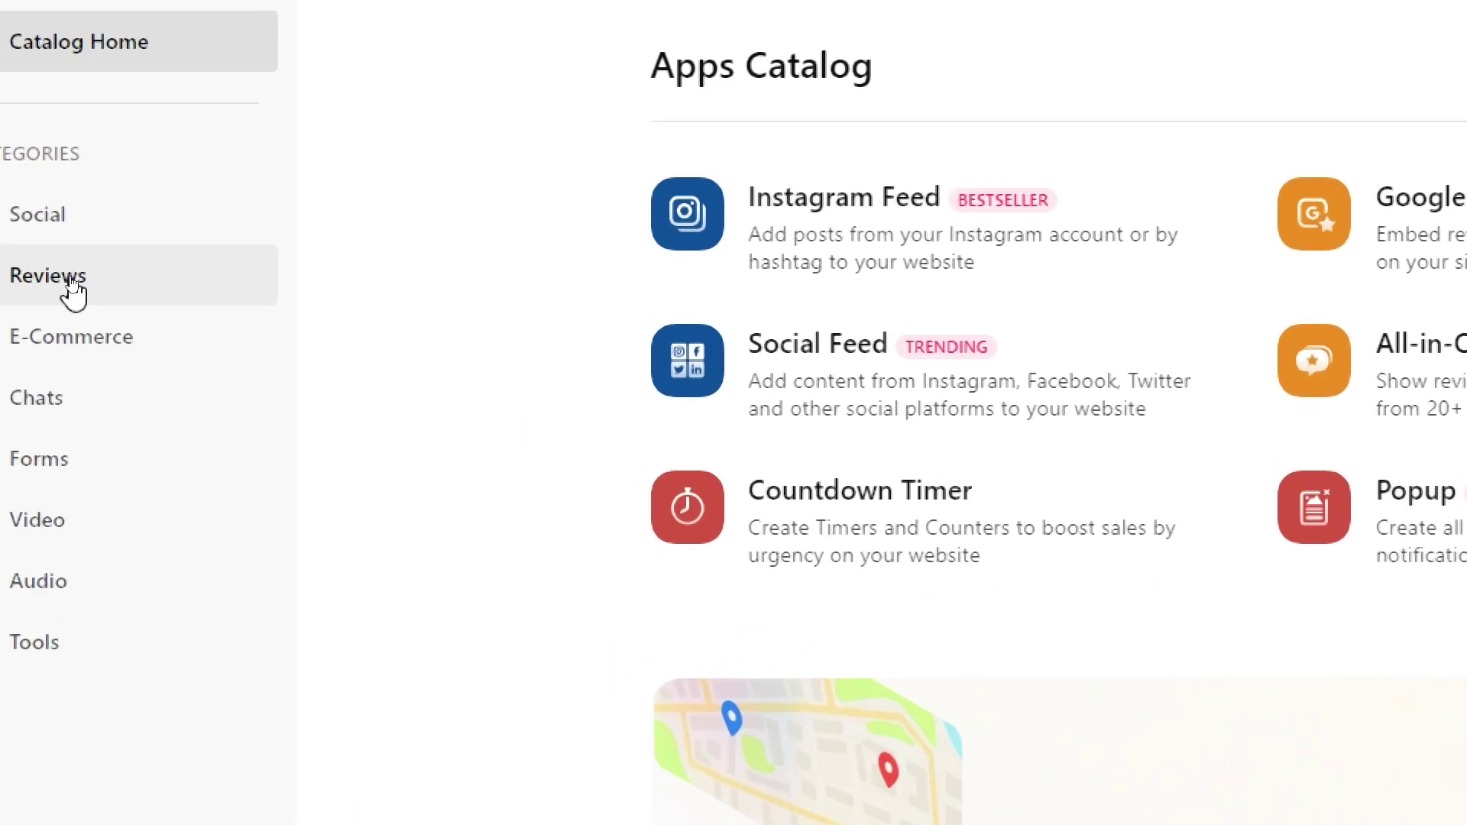
{"action": "left_click", "coordinate": [54, 280]}
{"action": "key", "text": "super"}
{"action": "key", "text": "super"}
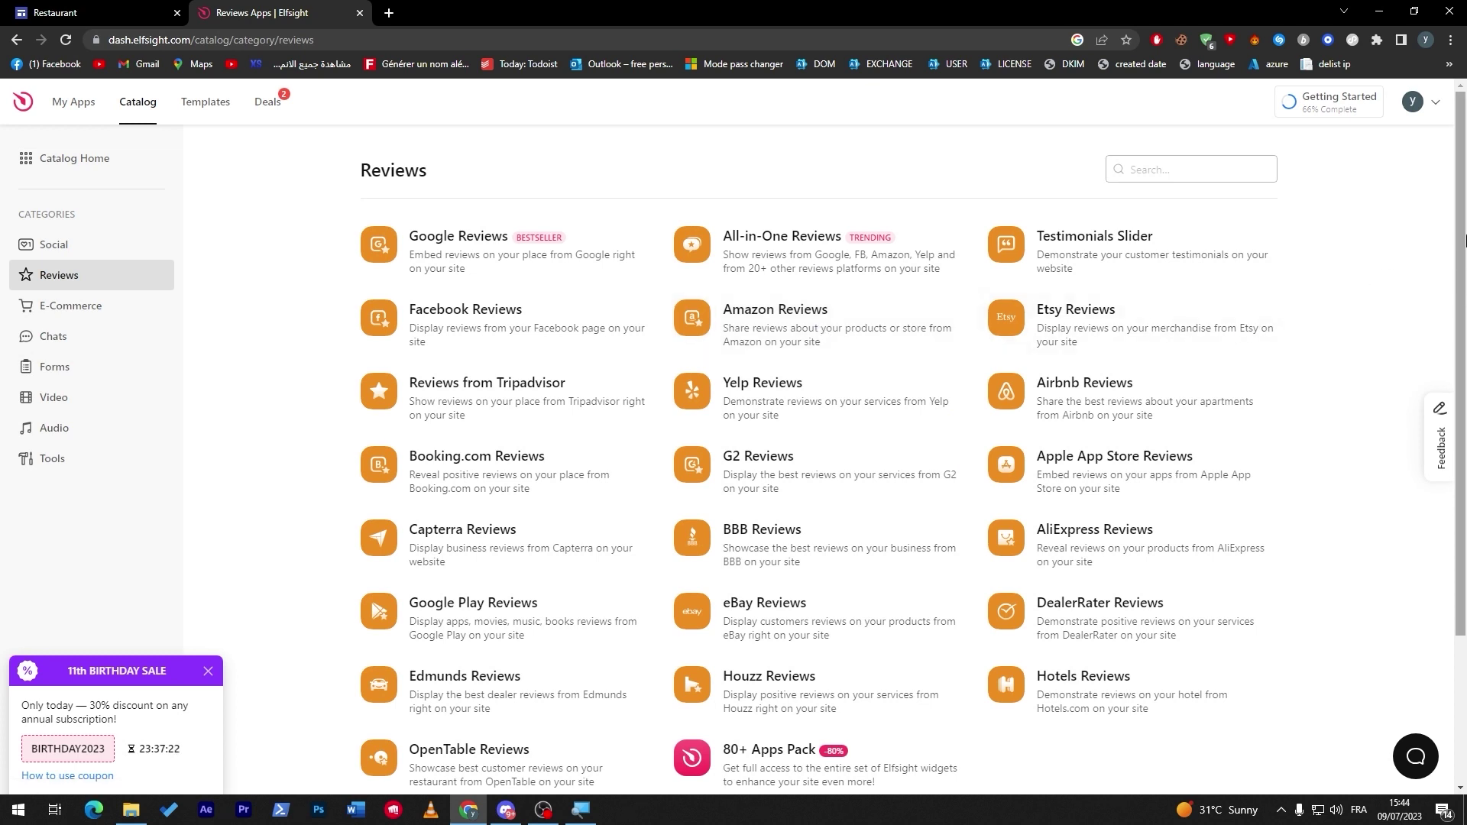
Preview the Grid, Badge, Slider, Dark Floating Badge, Sidebar, Simple Carousel and Dark Grid templates.
{"action": "left_click_drag", "start_coordinate": [1461, 233], "coordinate": [1461, 332]}
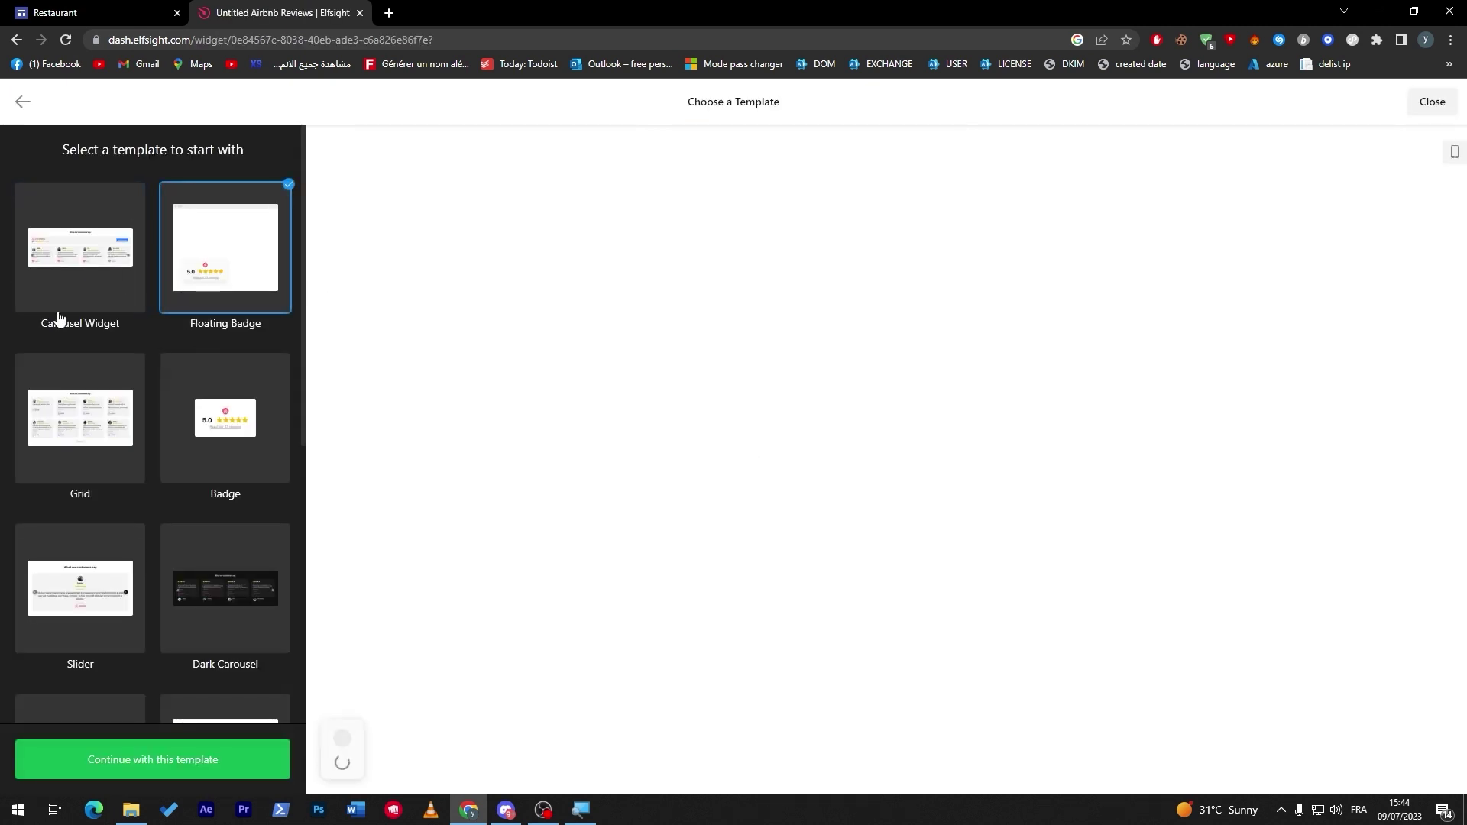
{"action": "left_click", "coordinate": [84, 413]}
{"action": "left_click", "coordinate": [237, 439]}
{"action": "left_click", "coordinate": [84, 587]}
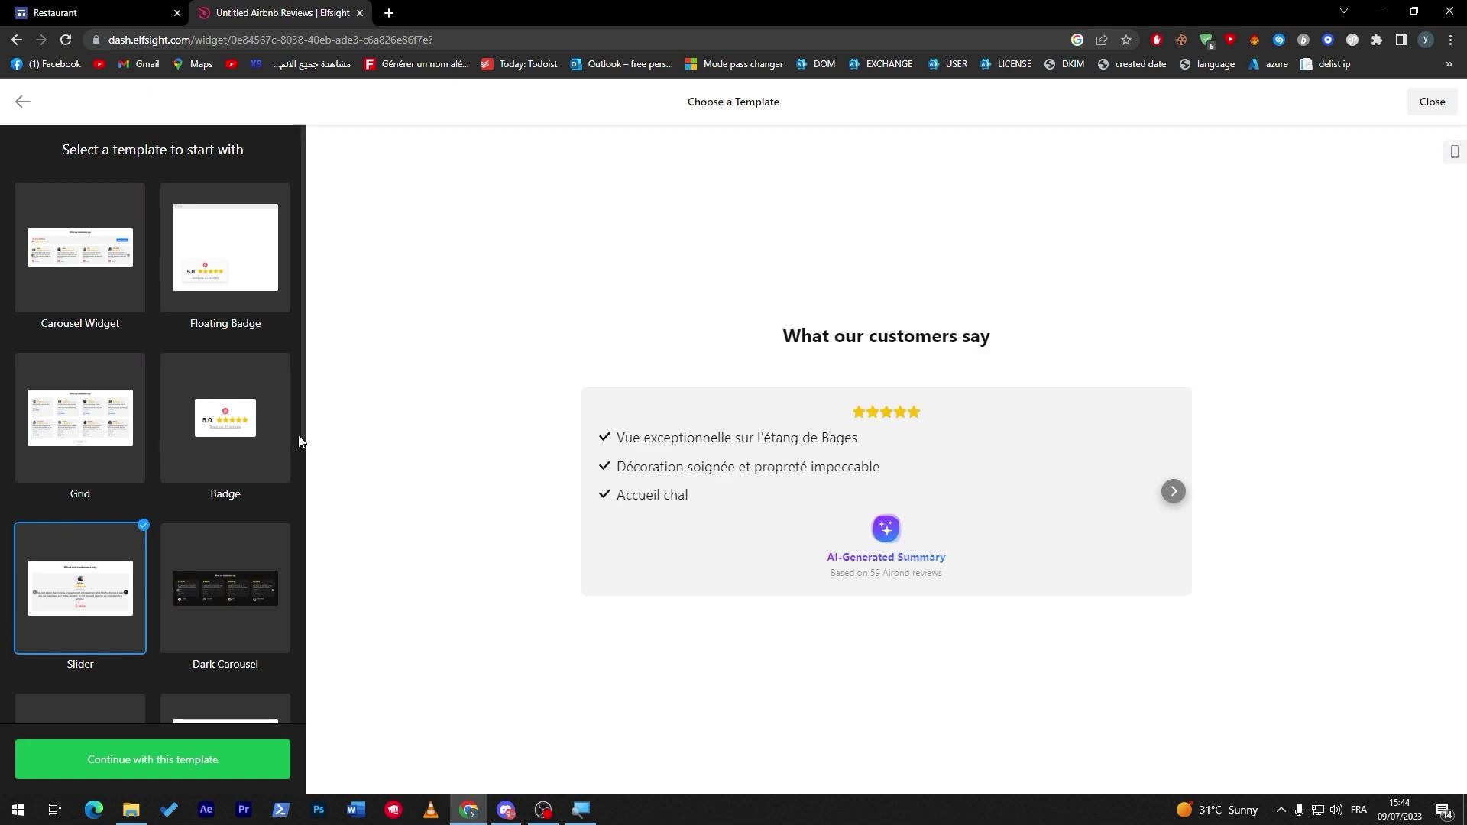
{"action": "left_click_drag", "start_coordinate": [303, 431], "coordinate": [301, 726]}
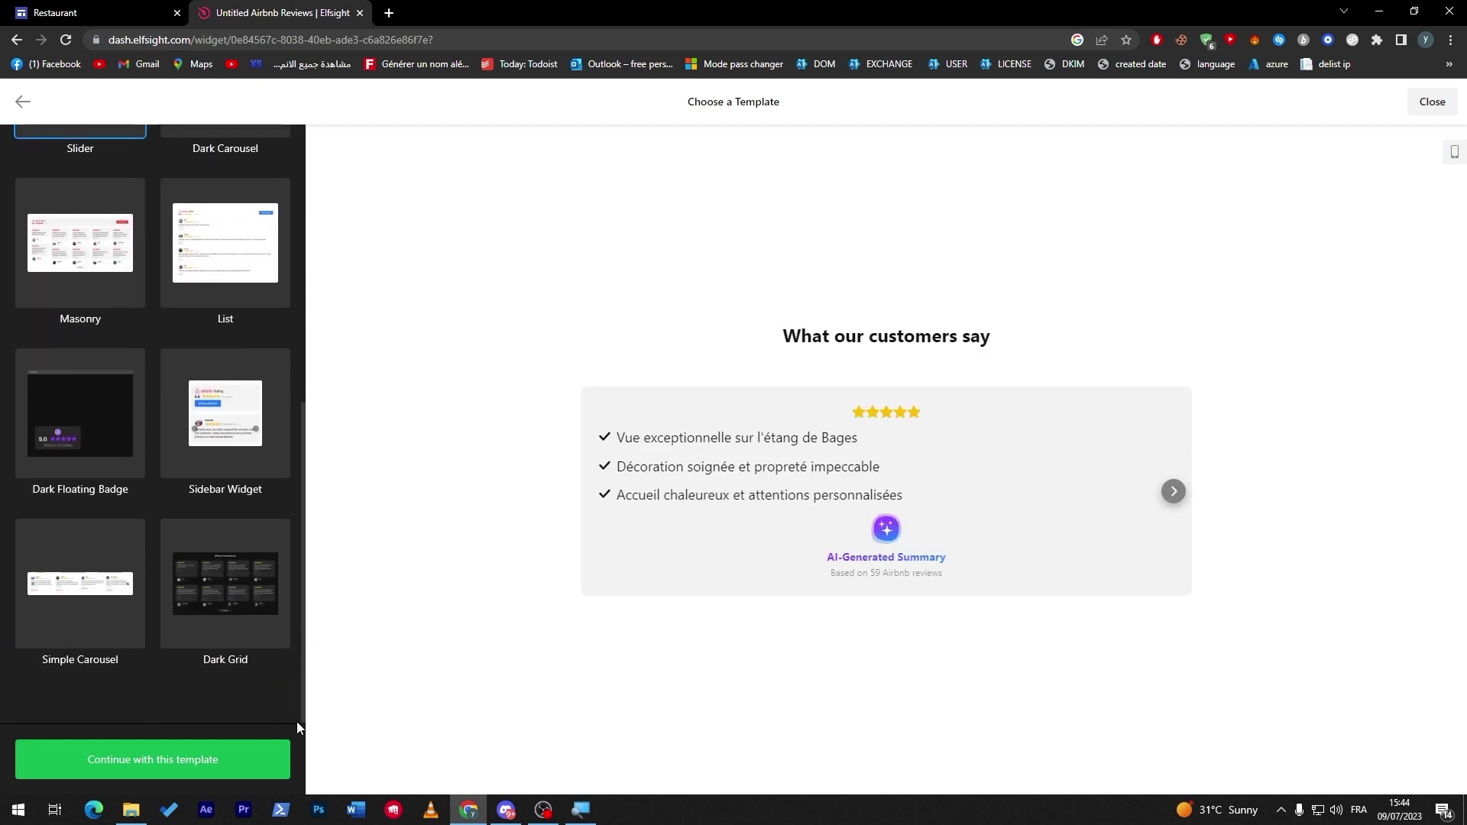
{"action": "left_click", "coordinate": [80, 433]}
{"action": "left_click", "coordinate": [225, 428]}
{"action": "left_click", "coordinate": [215, 612]}
{"action": "left_click", "coordinate": [138, 607]}
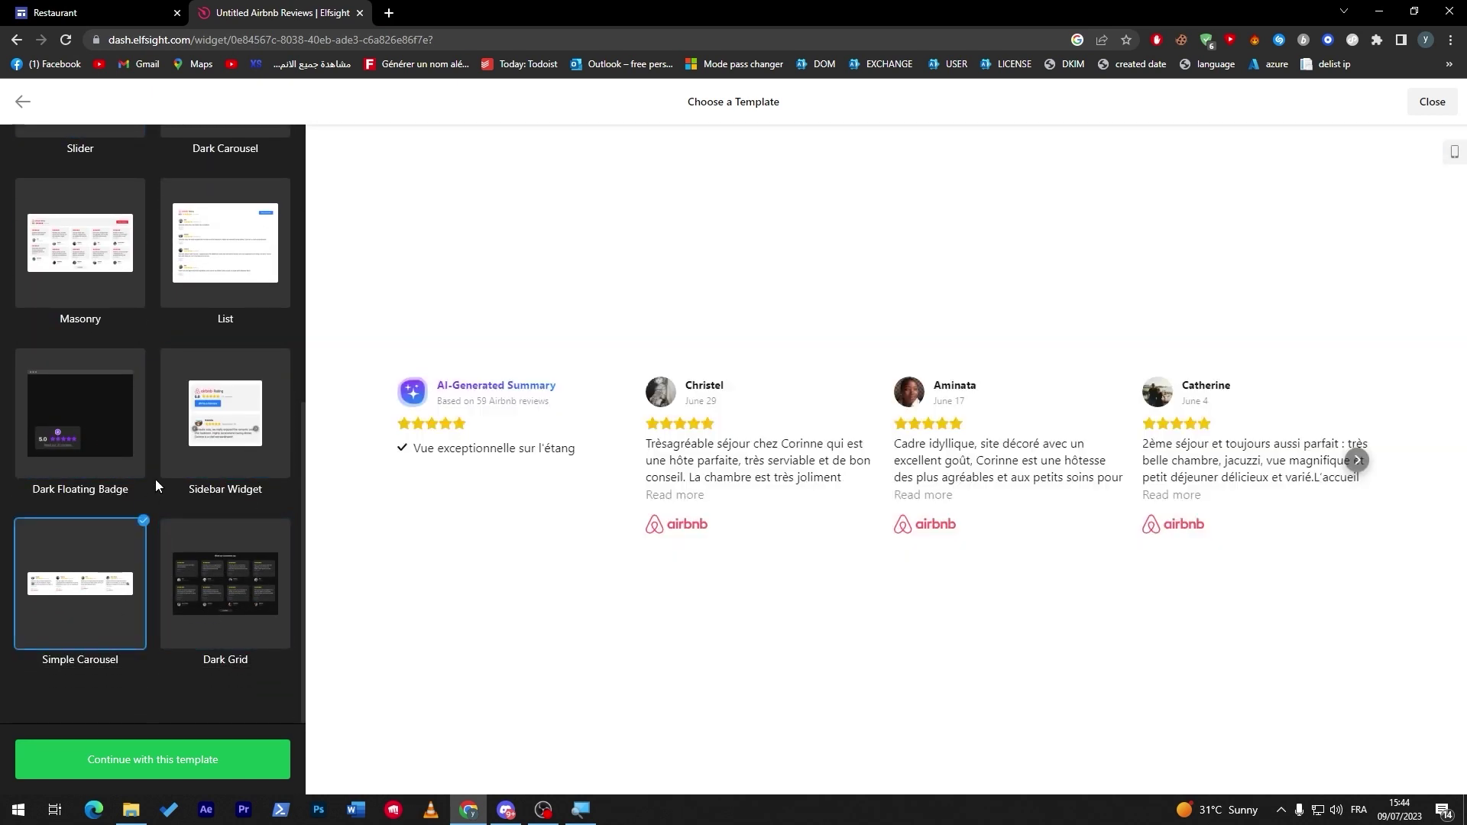
Compare a few more review layouts, then create the Airbnb widget from the Badge template.
{"action": "left_click", "coordinate": [240, 575]}
{"action": "left_click", "coordinate": [222, 455]}
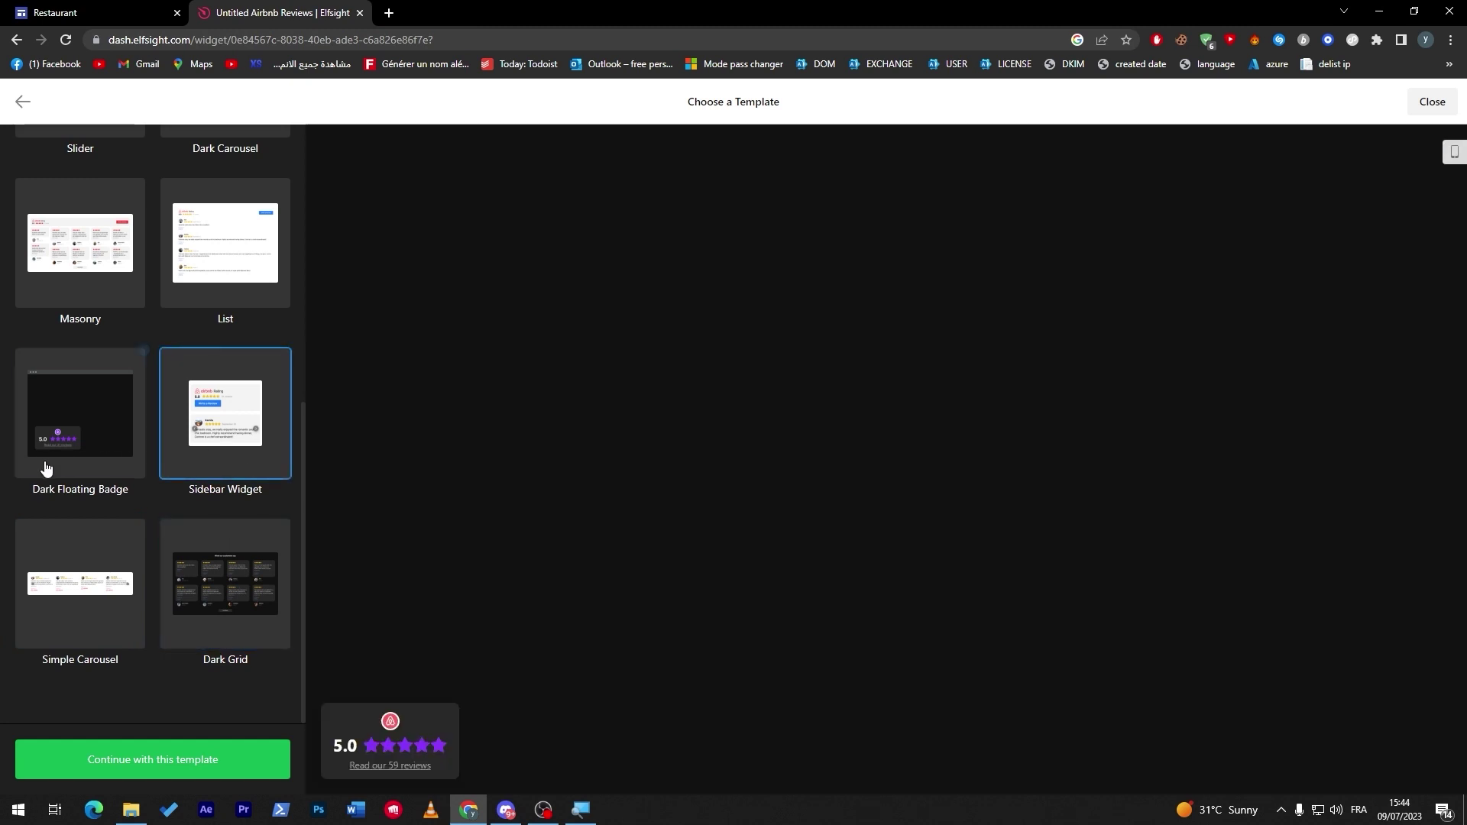
{"action": "left_click", "coordinate": [44, 467]}
{"action": "left_click", "coordinate": [43, 574]}
{"action": "left_click", "coordinate": [108, 449]}
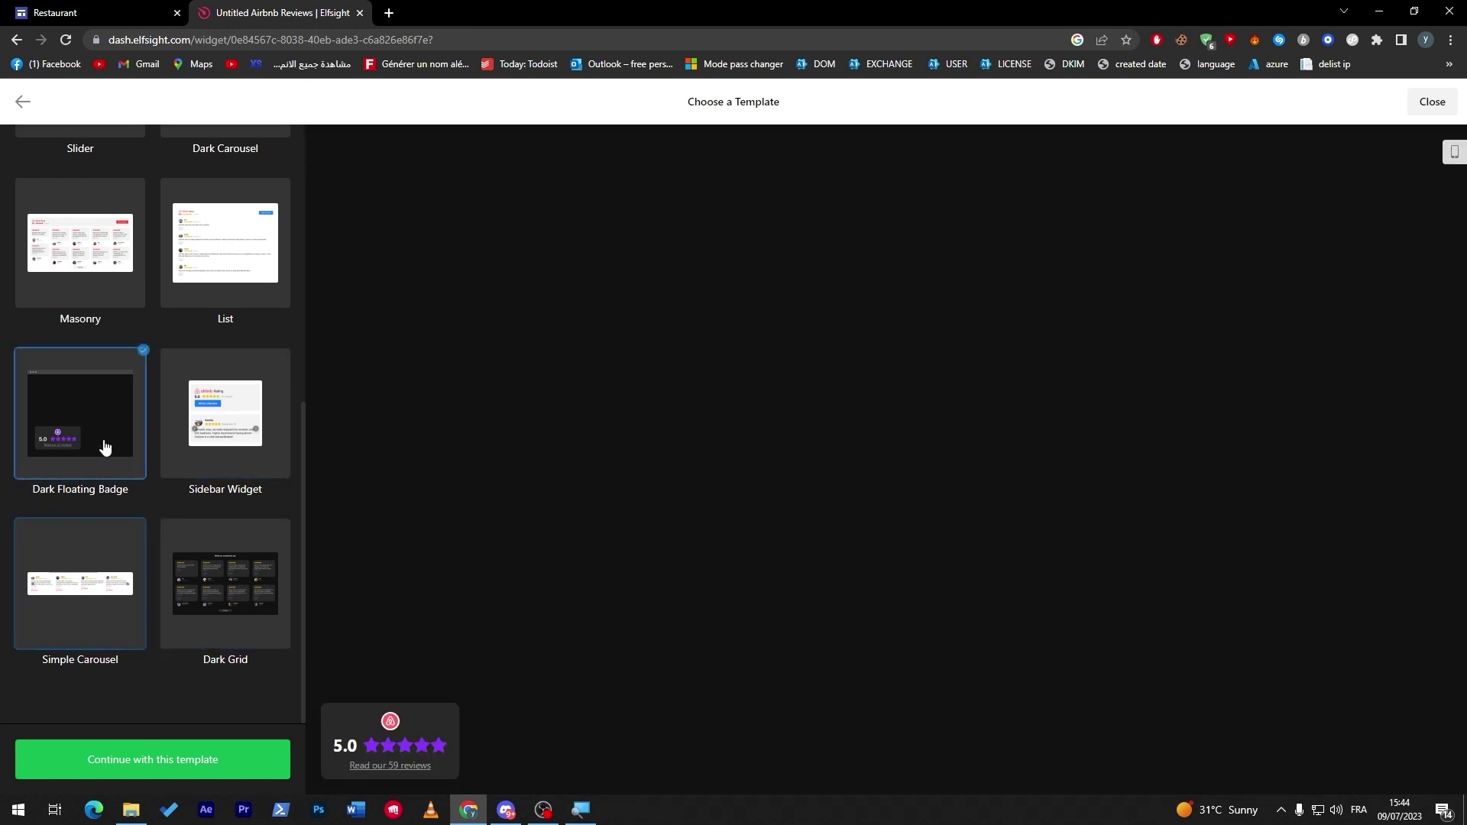
{"action": "left_click_drag", "start_coordinate": [302, 550], "coordinate": [302, 393]}
{"action": "scroll", "coordinate": [301, 392], "scroll_direction": "up", "scroll_amount": 7}
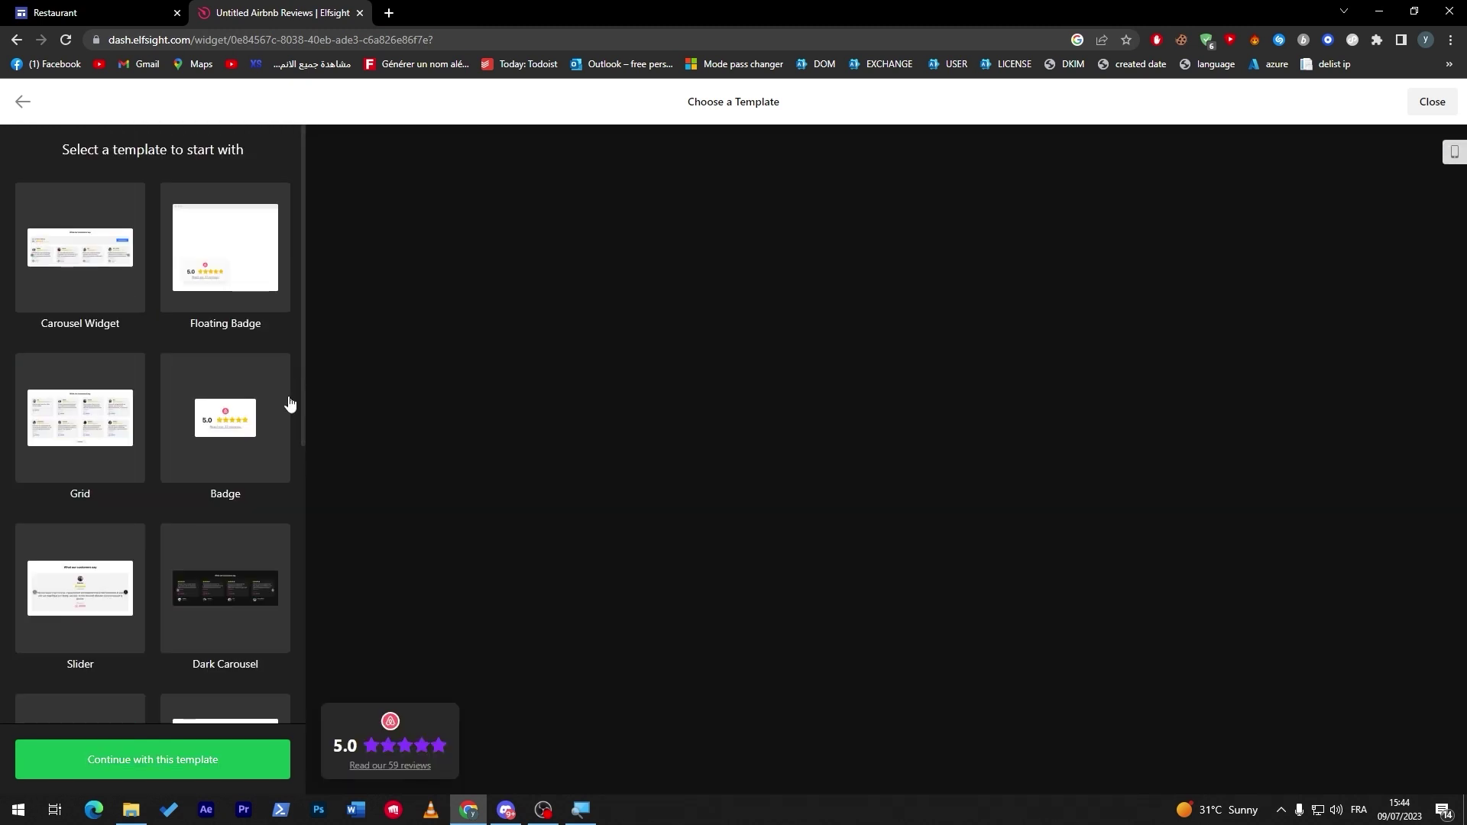
{"action": "left_click", "coordinate": [260, 444]}
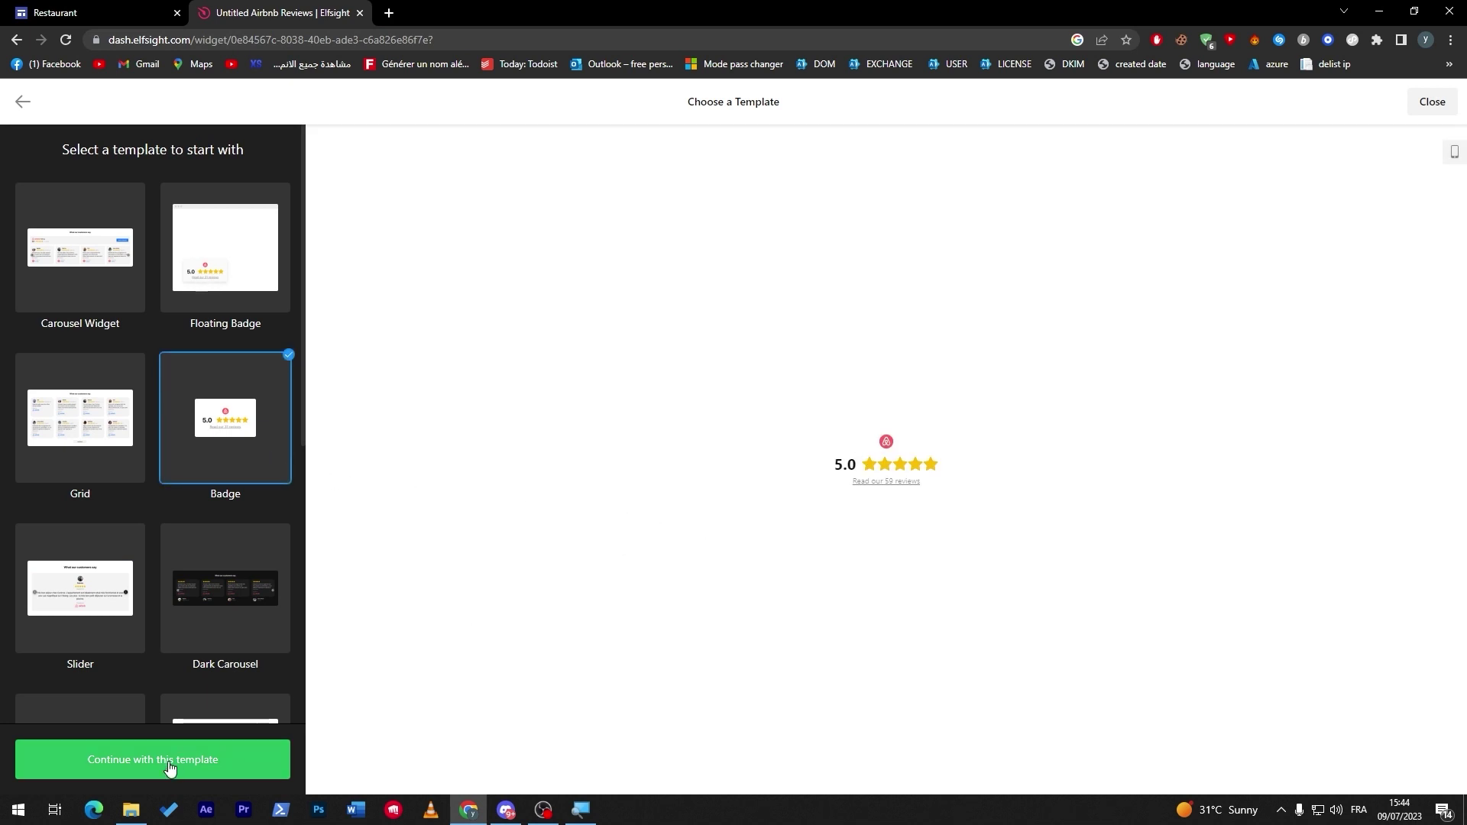
{"action": "left_click", "coordinate": [190, 745]}
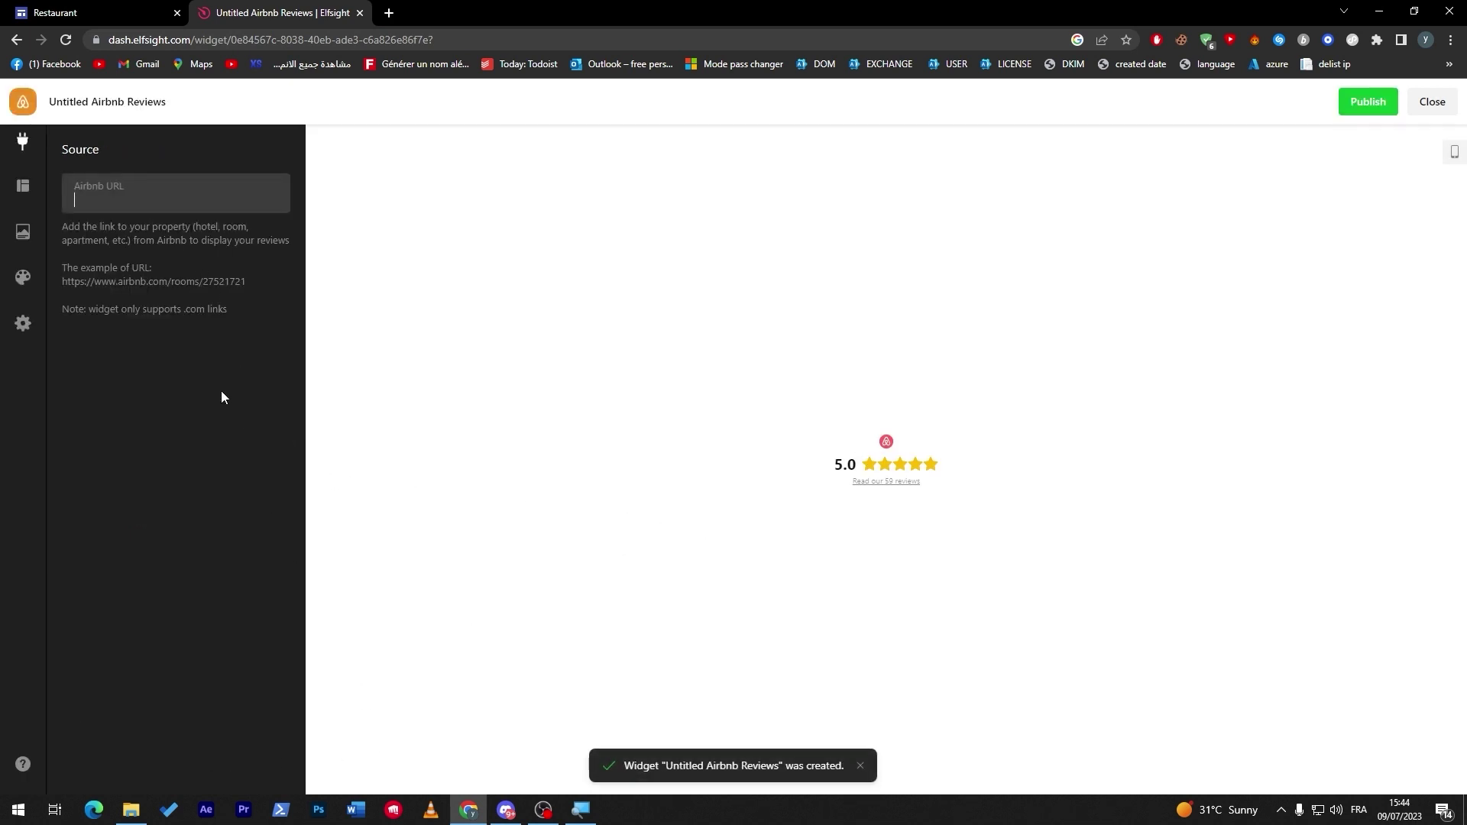
In a new tab, open the Budens, Portugal listing on Airbnb and copy its web address.
{"action": "left_click", "coordinate": [387, 13]}
{"action": "type", "text": "airbnb"}
{"action": "key", "text": "Return"}
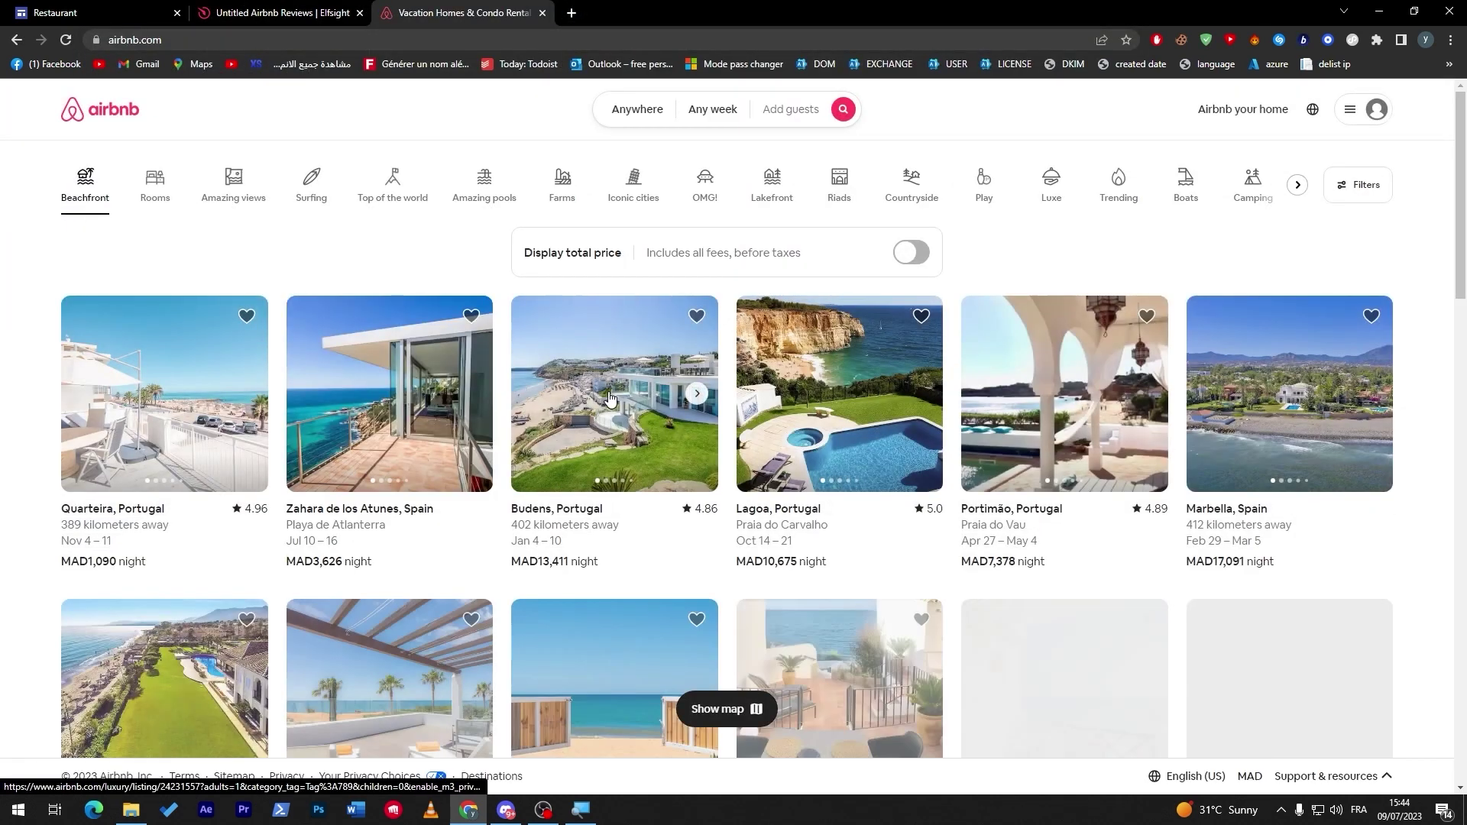
{"action": "left_click", "coordinate": [609, 397]}
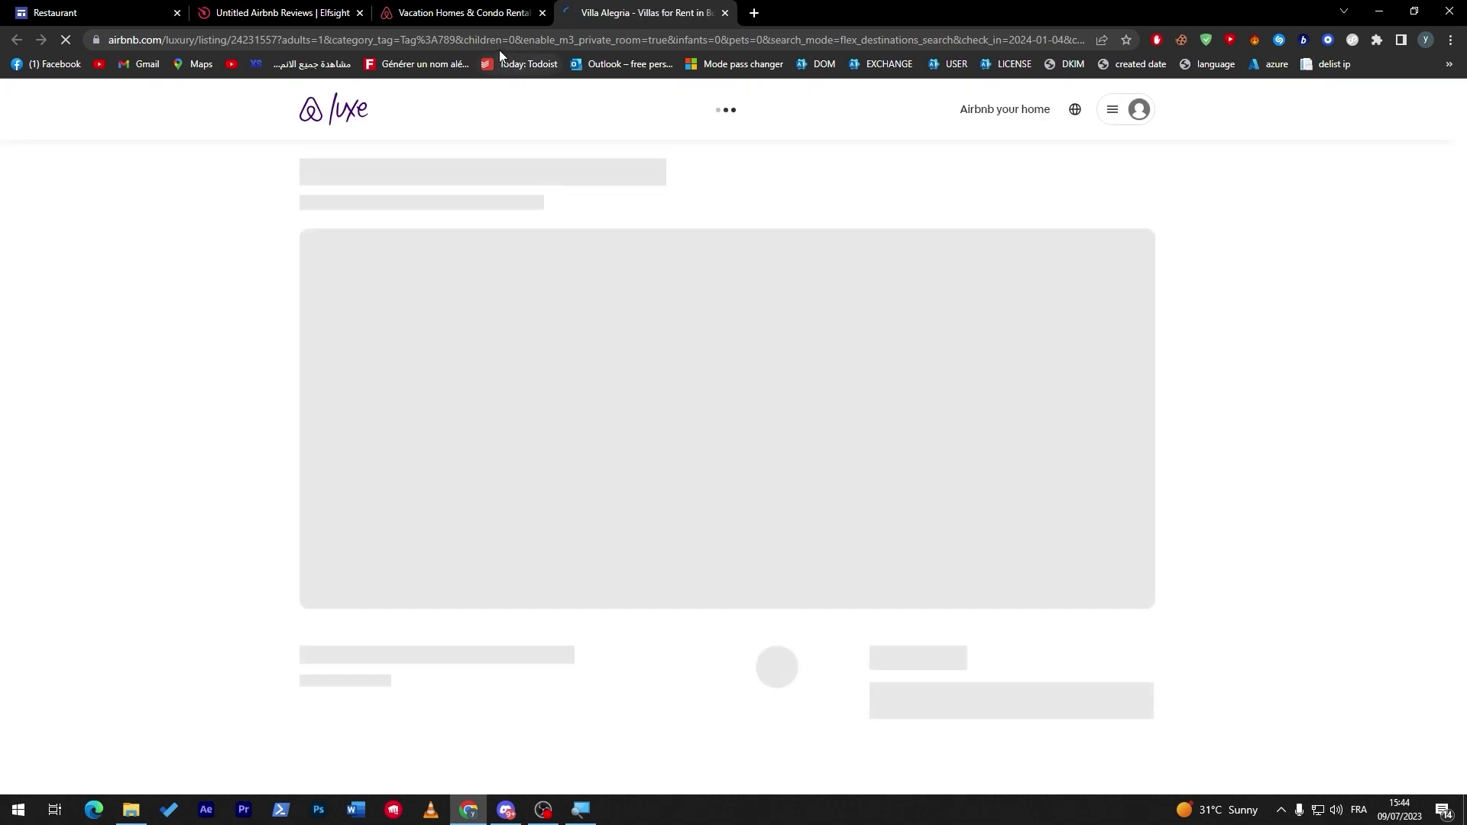
{"action": "left_click", "coordinate": [498, 46]}
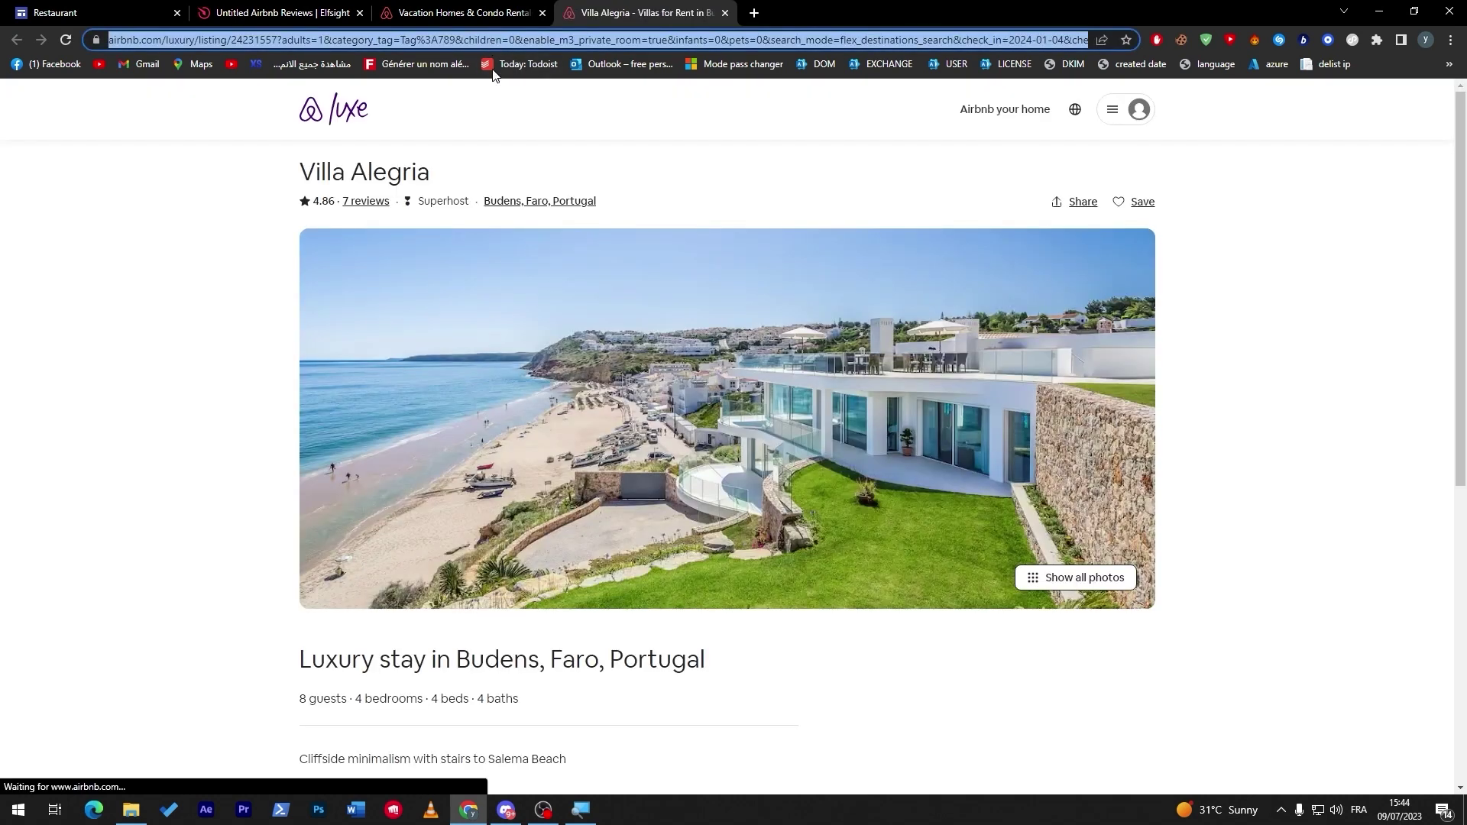
{"action": "left_click", "coordinate": [1378, 249]}
{"action": "scroll", "coordinate": [1405, 438], "scroll_direction": "down", "scroll_amount": 14}
{"action": "scroll", "coordinate": [1414, 458], "scroll_direction": "up", "scroll_amount": 10}
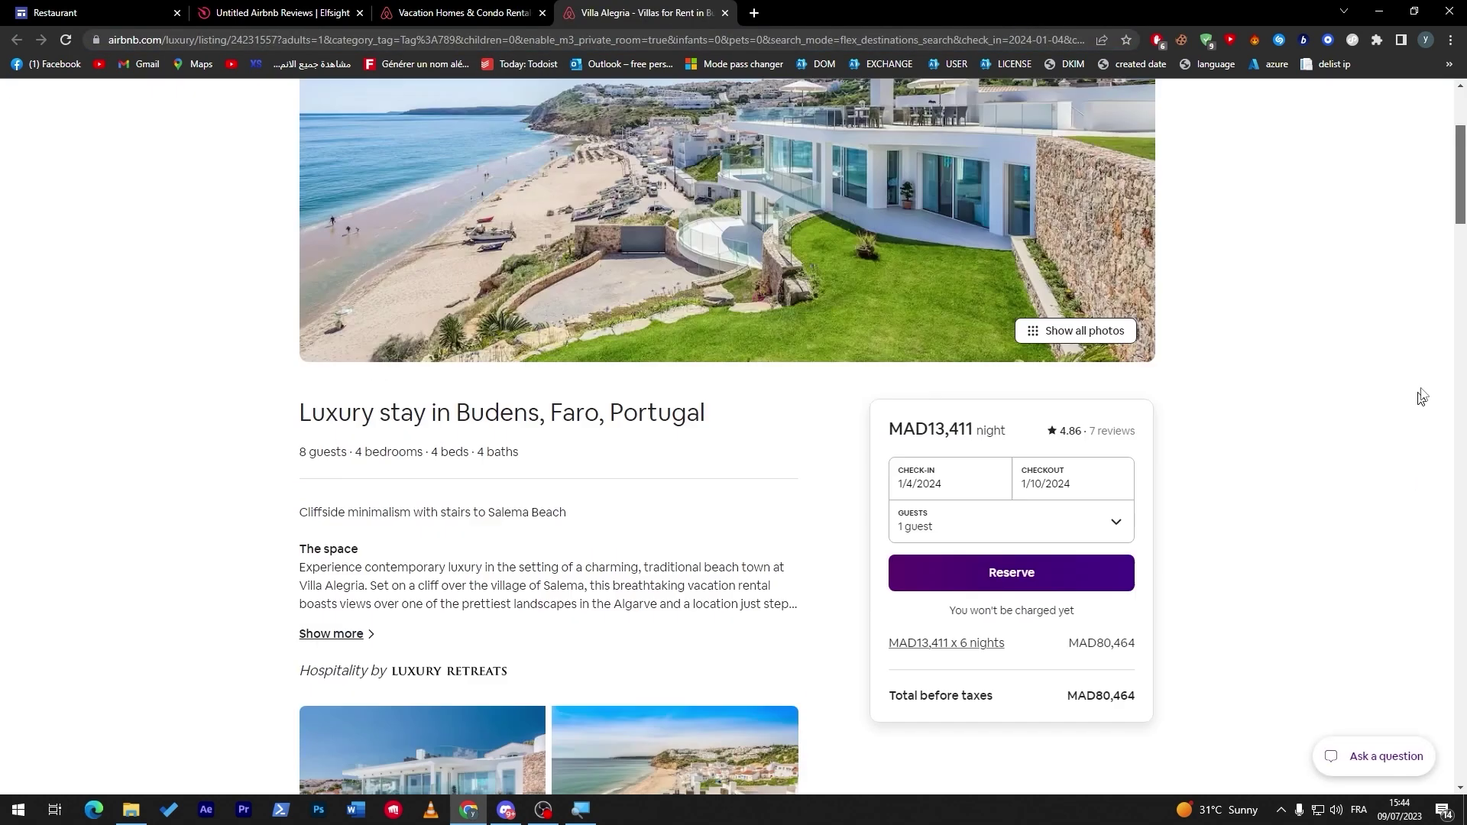
{"action": "scroll", "coordinate": [1421, 396], "scroll_direction": "up", "scroll_amount": 3}
Back in the Elfsight editor, paste the Villa Alegria link into the Airbnb URL field.
{"action": "left_click", "coordinate": [279, 13]}
{"action": "left_click", "coordinate": [451, 13]}
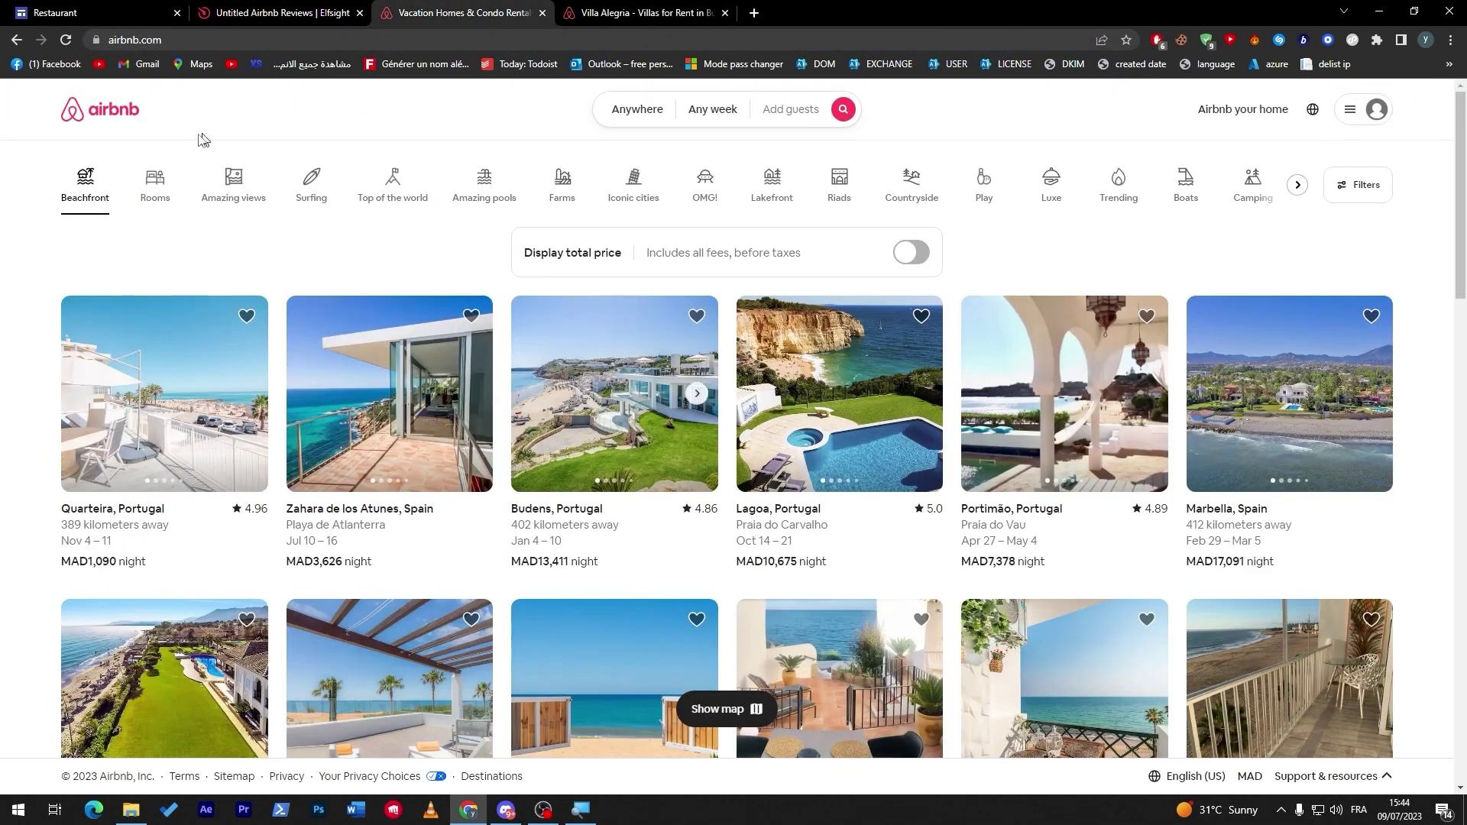
{"action": "left_click", "coordinate": [292, 22]}
{"action": "left_click", "coordinate": [152, 198]}
{"action": "key", "text": "ctrl+v"}
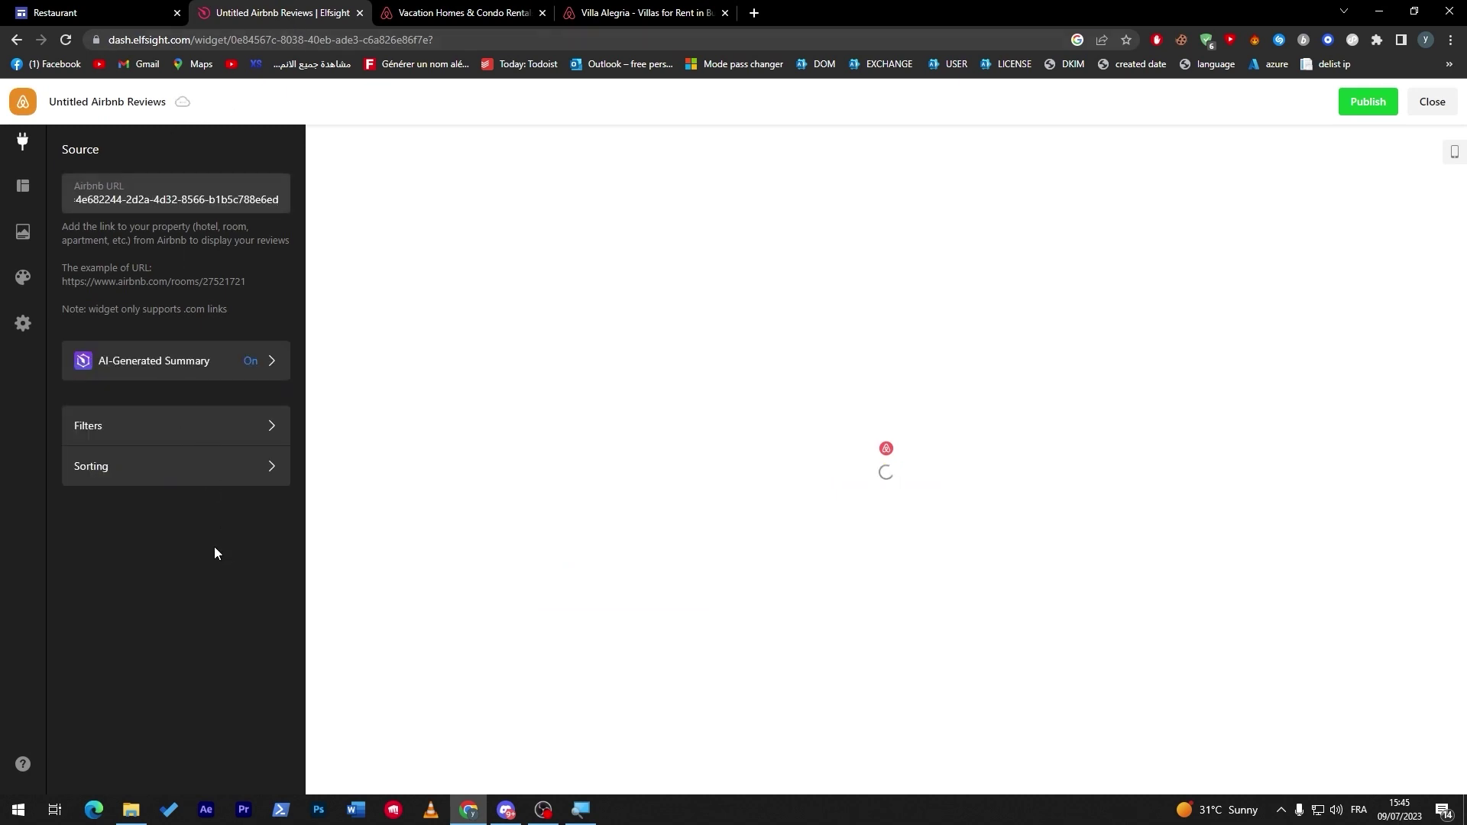
Confirm the pasted Villa Alegria link and look through the Filters and Sorting panels.
{"action": "left_click", "coordinate": [214, 552]}
{"action": "left_click", "coordinate": [177, 428]}
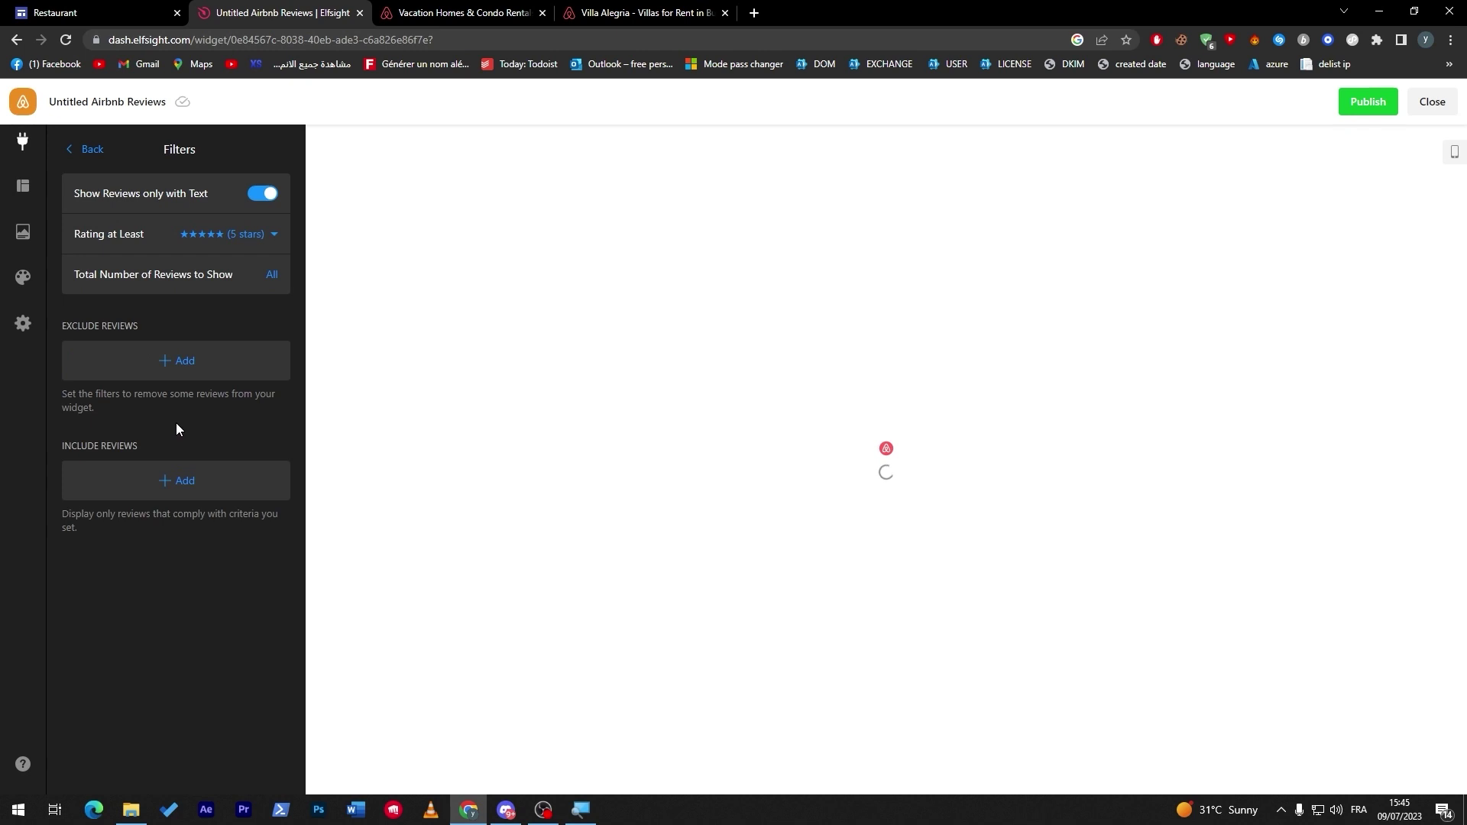
{"action": "left_click", "coordinate": [90, 149]}
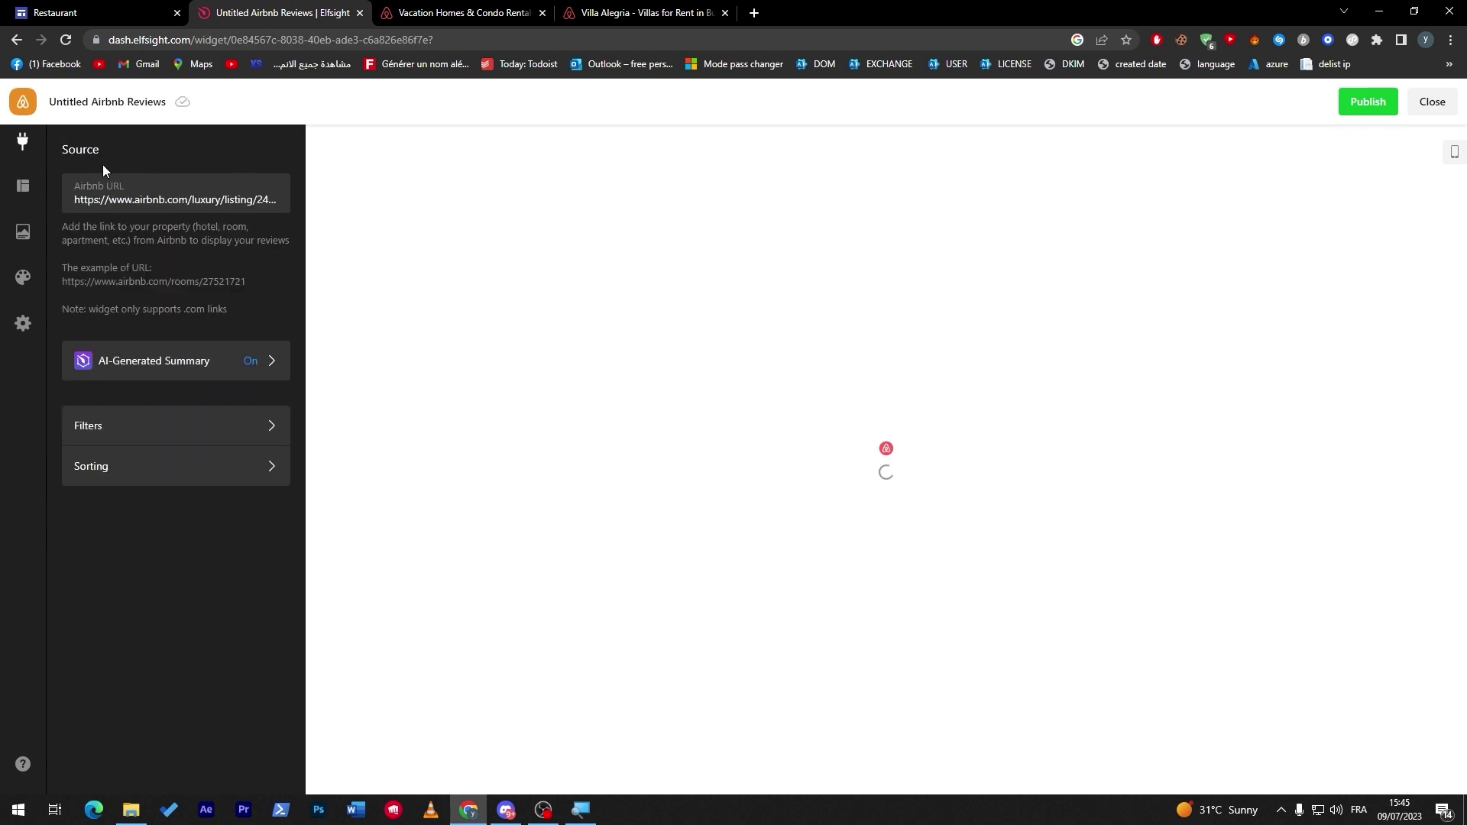
{"action": "left_click", "coordinate": [199, 477]}
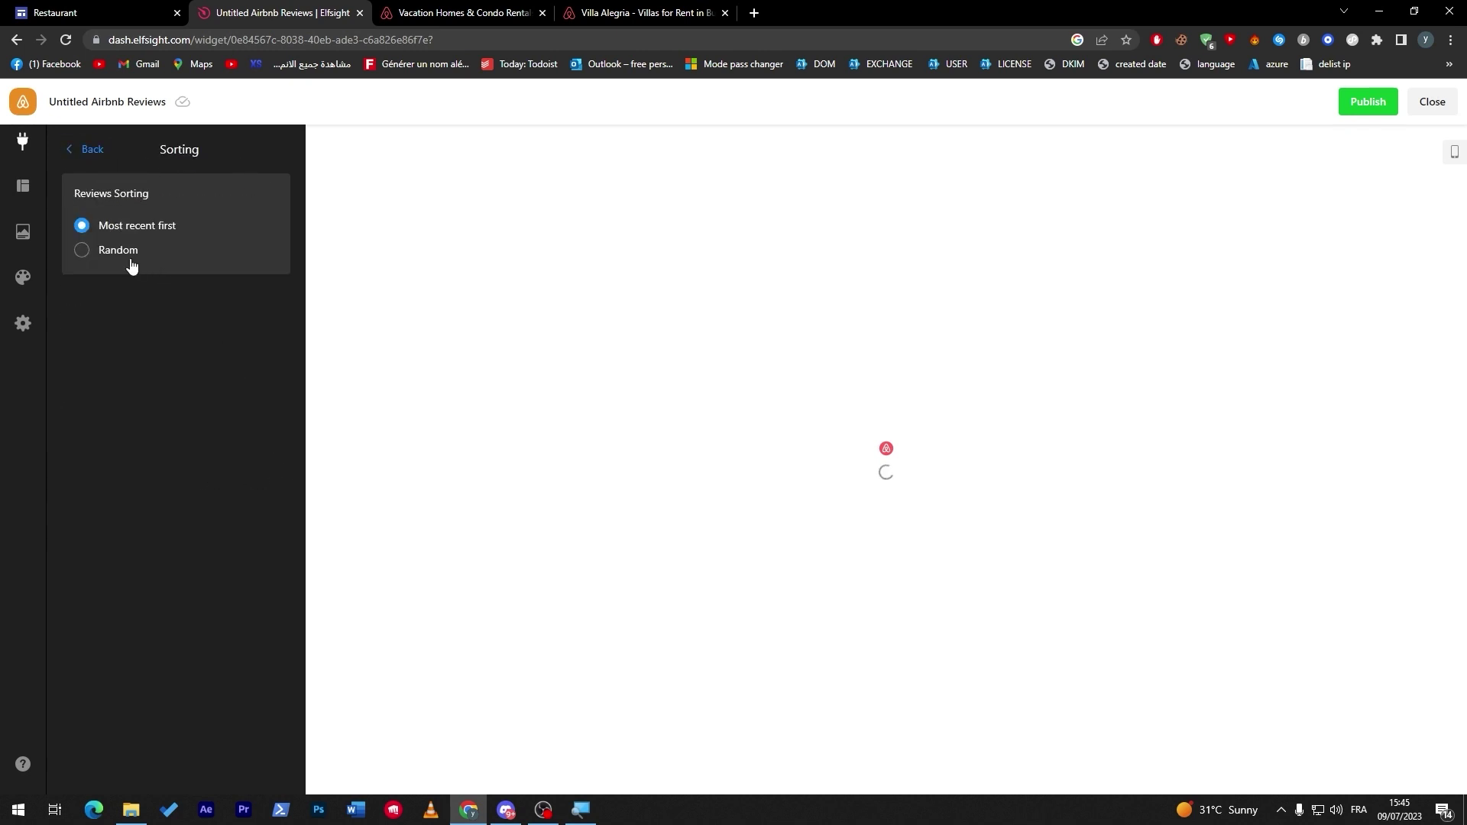
{"action": "left_click", "coordinate": [86, 151]}
Keep the minimum rating filter at 5 stars and publish the Airbnb reviews widget.
{"action": "left_click", "coordinate": [136, 427]}
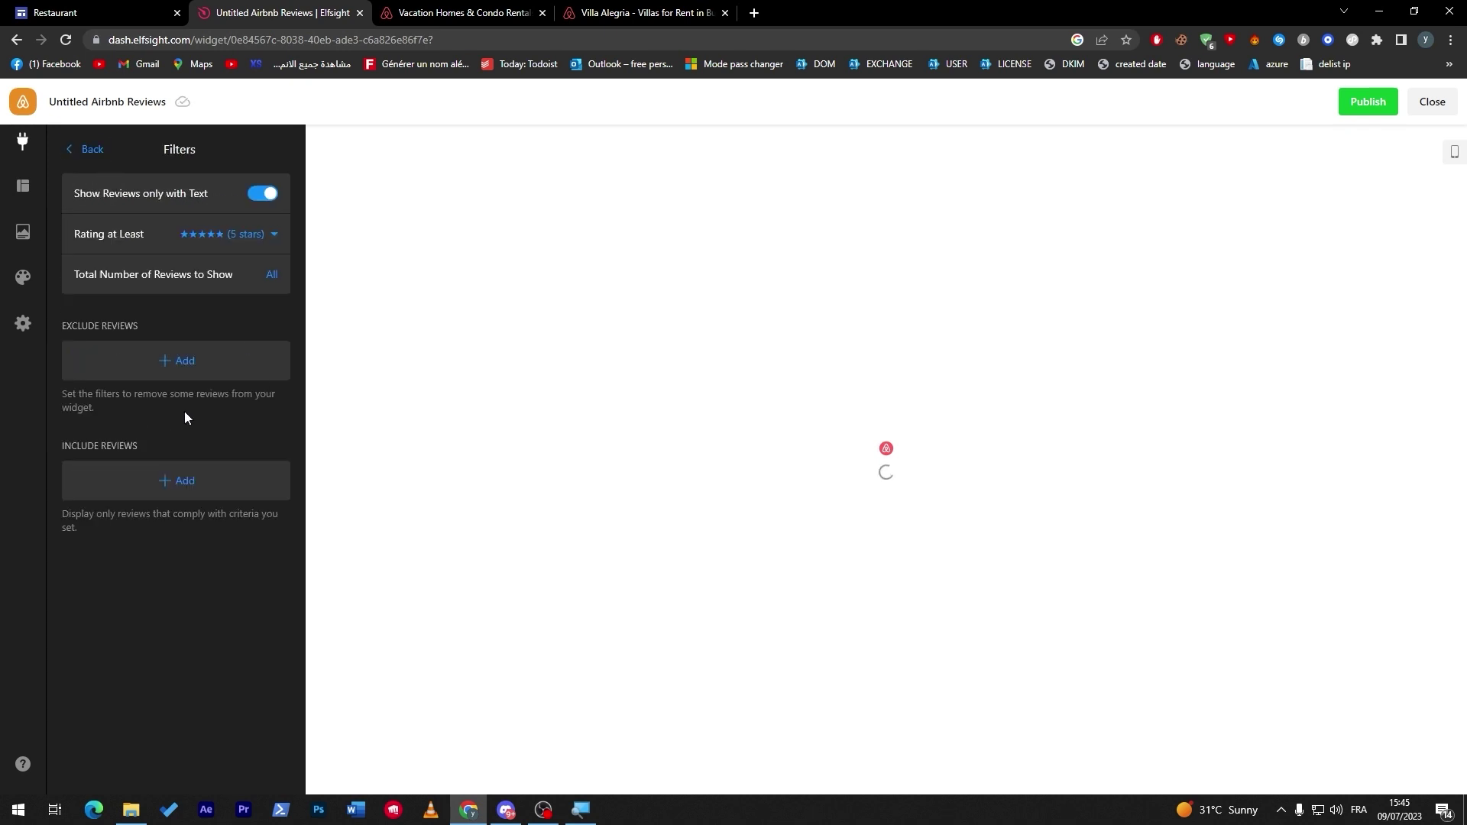
{"action": "left_click", "coordinate": [264, 243]}
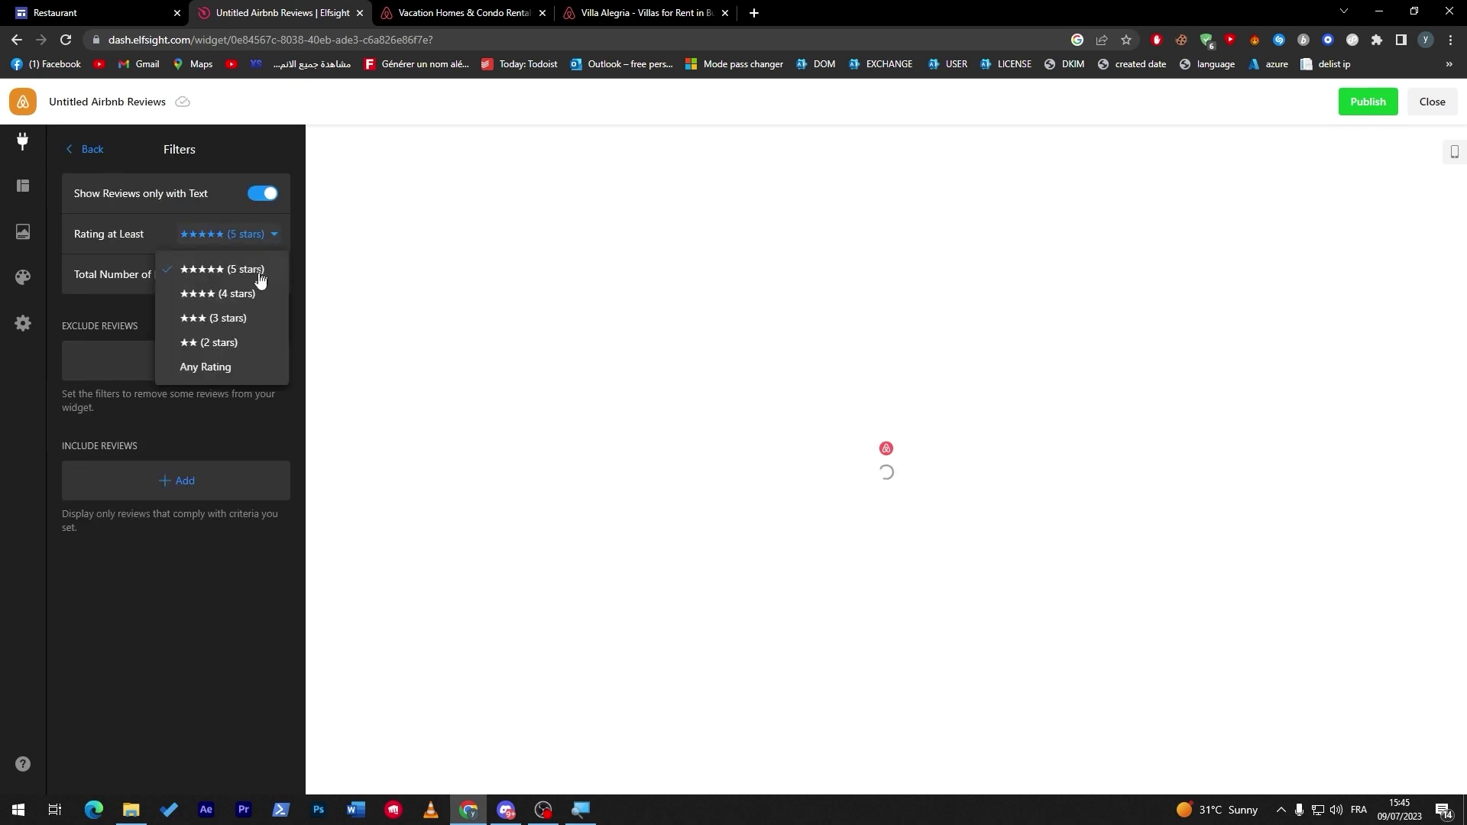
{"action": "left_click", "coordinate": [163, 586]}
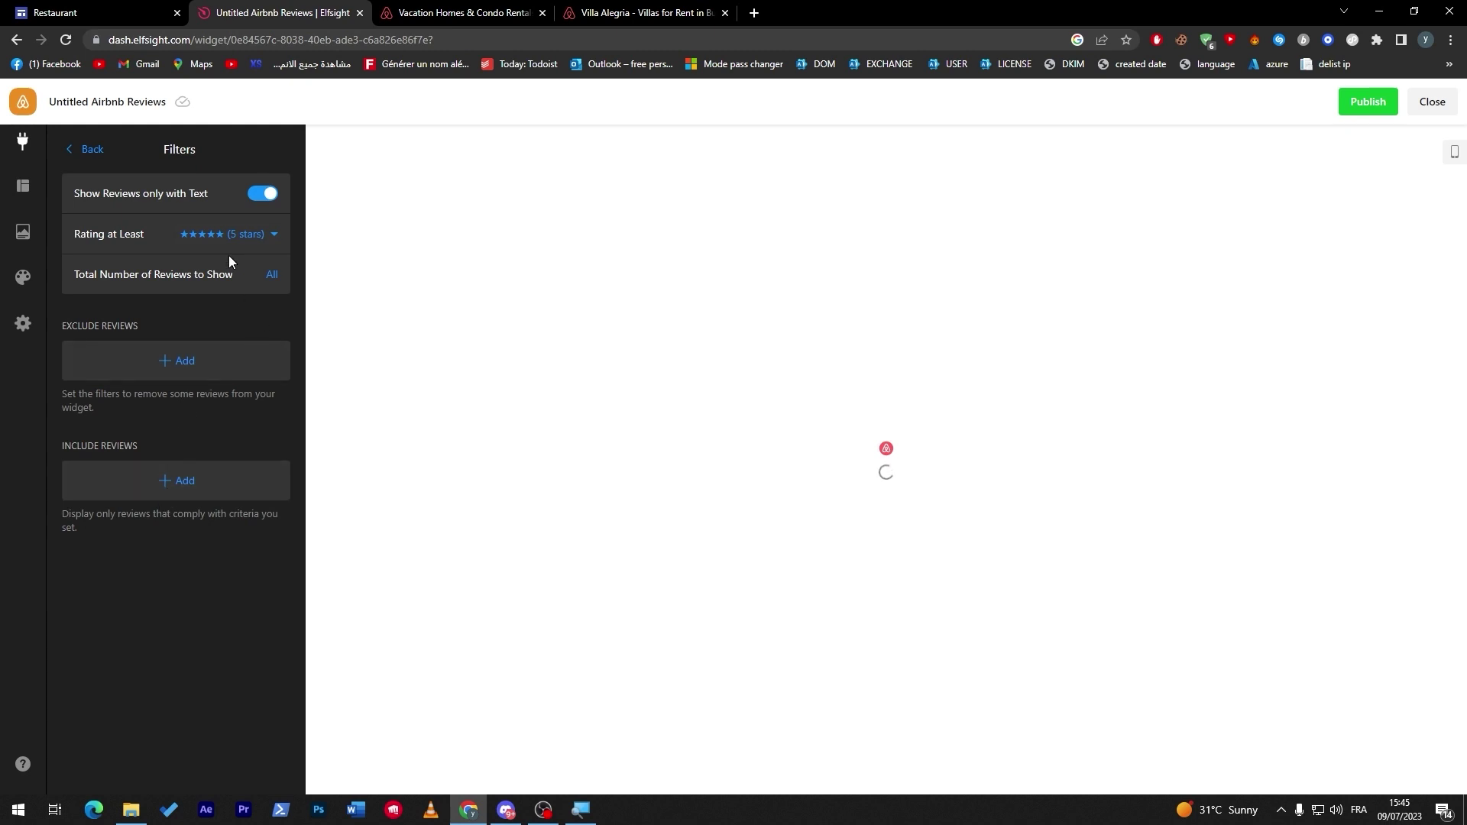
{"action": "left_click", "coordinate": [78, 149]}
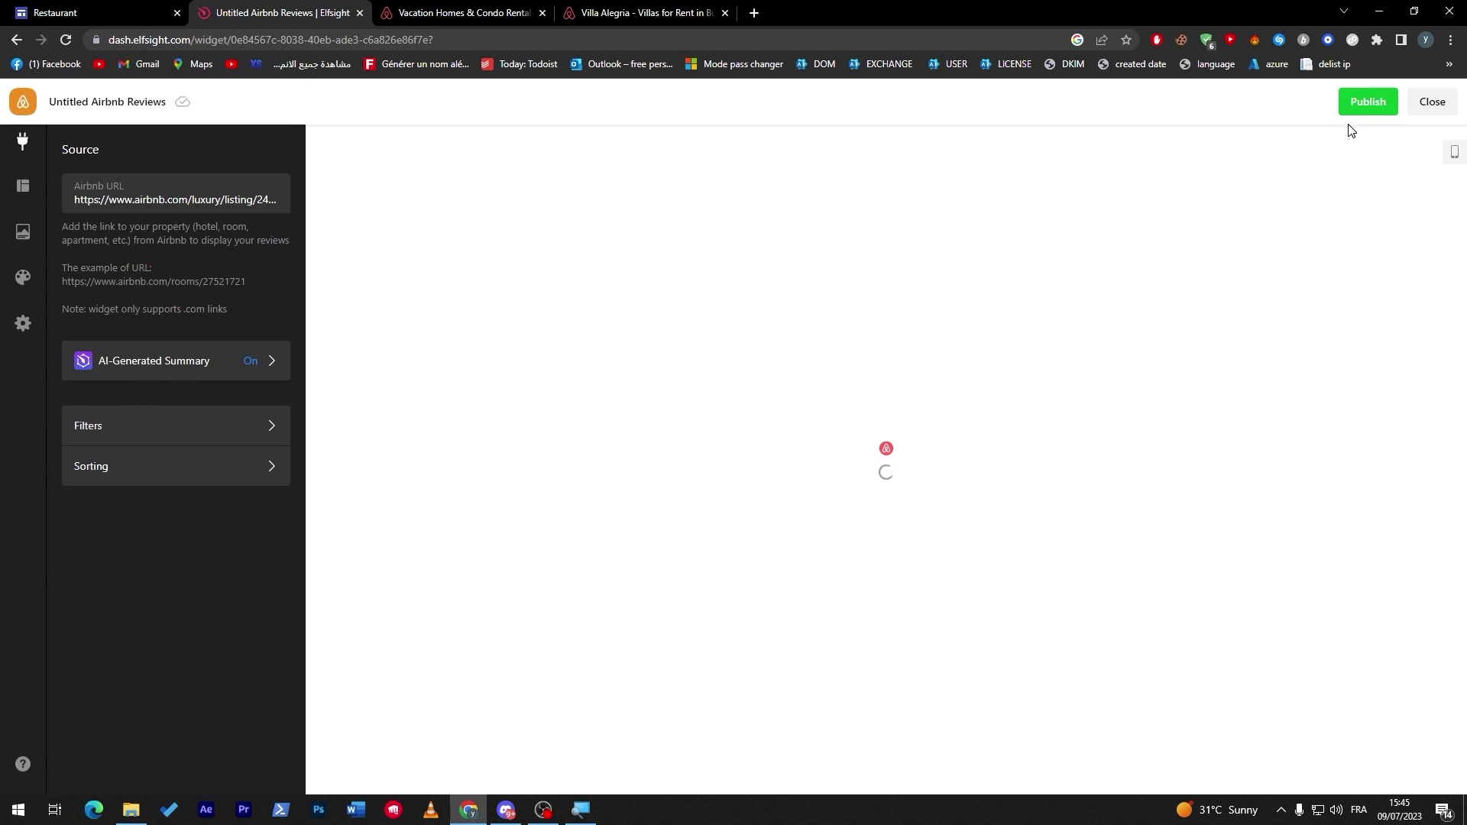
{"action": "left_click", "coordinate": [1350, 104]}
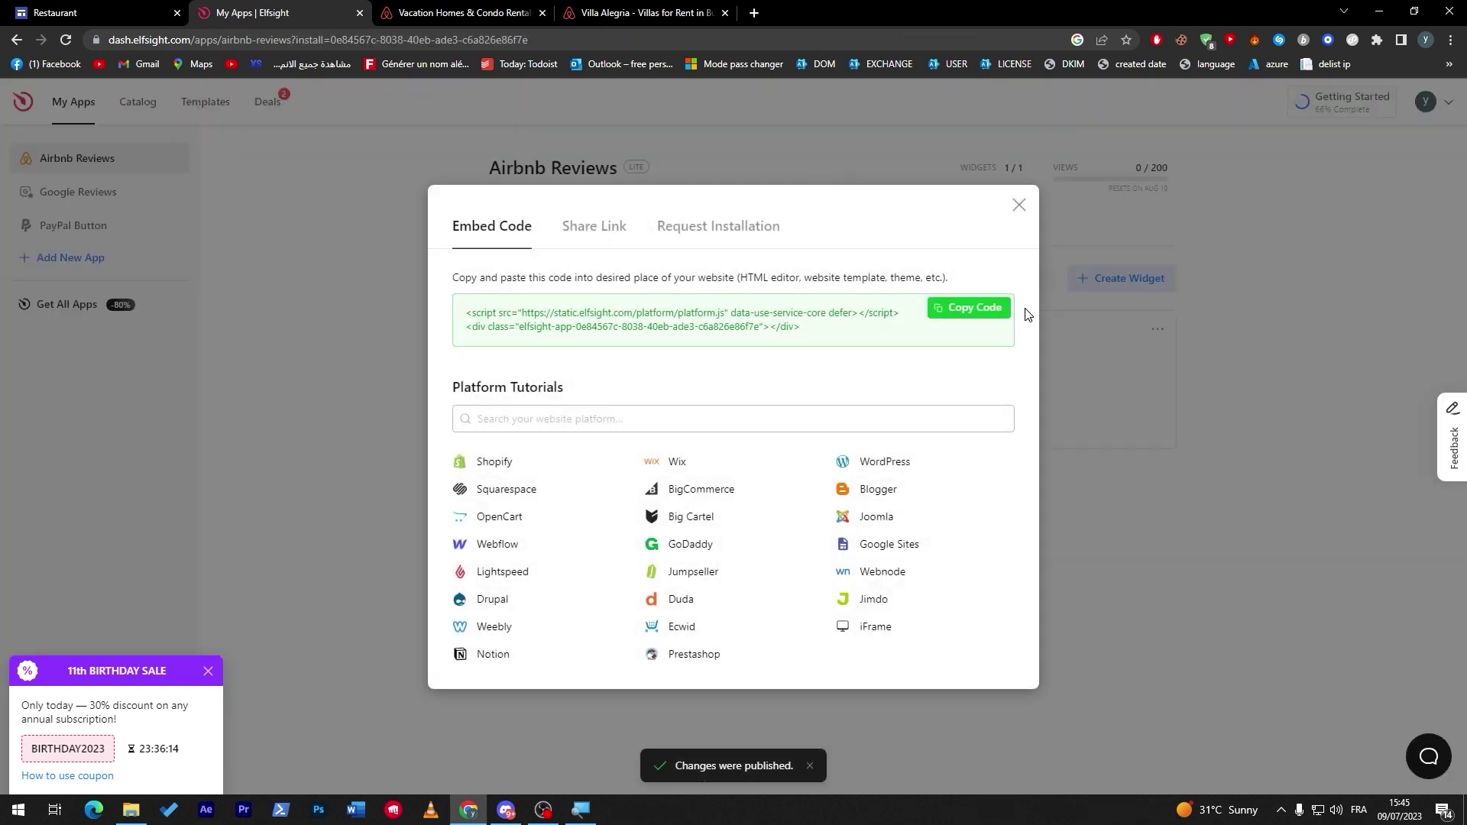
Copy the Airbnb widget's embed code and insert it as an Embed code block on the Restaurant page.
{"action": "left_click", "coordinate": [990, 305]}
{"action": "left_click", "coordinate": [115, 13]}
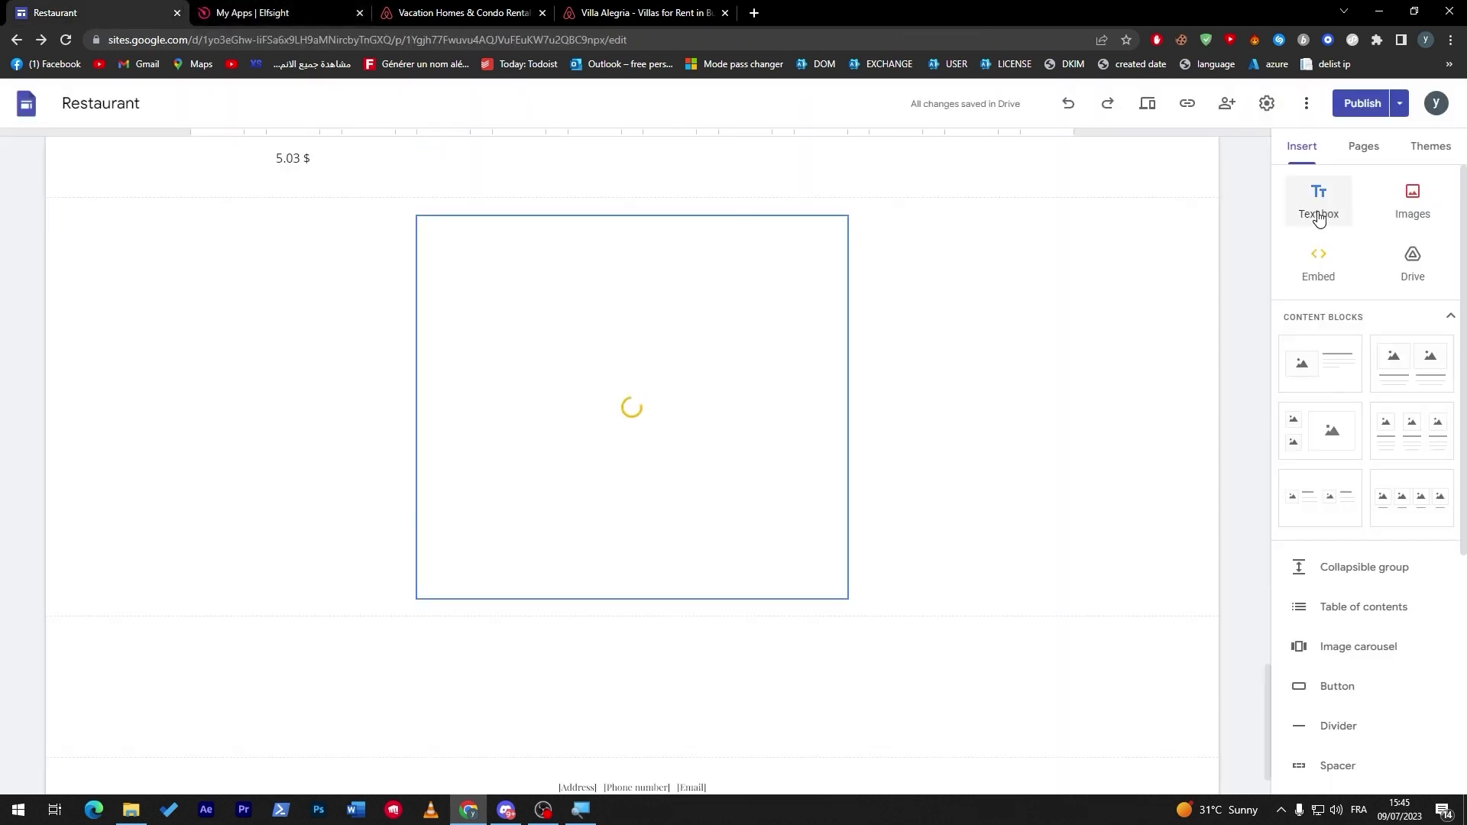
{"action": "left_click", "coordinate": [1318, 263]}
{"action": "left_click", "coordinate": [627, 397]}
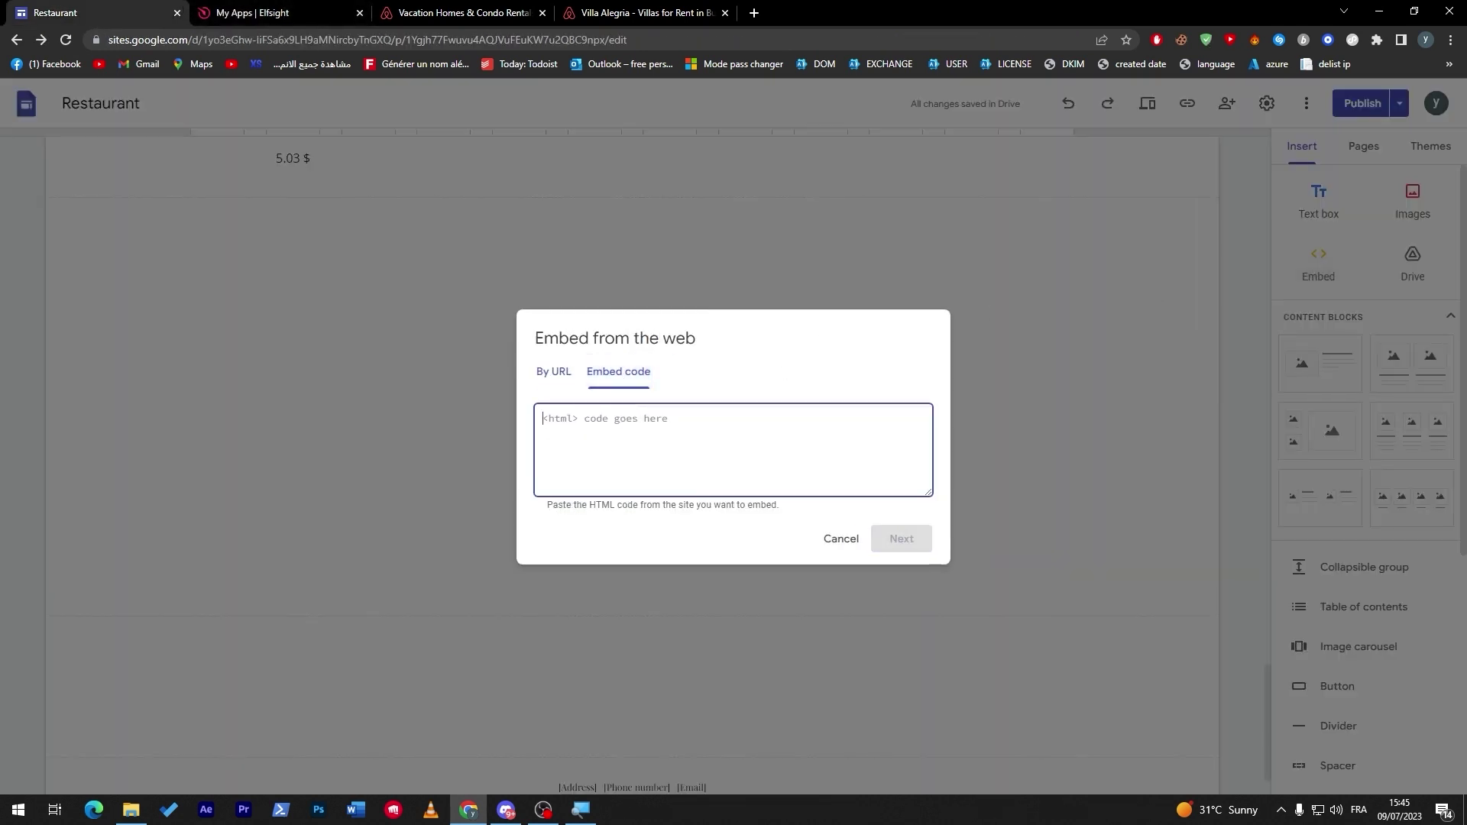
{"action": "key", "text": "ctrl+v"}
{"action": "left_click", "coordinate": [923, 539]}
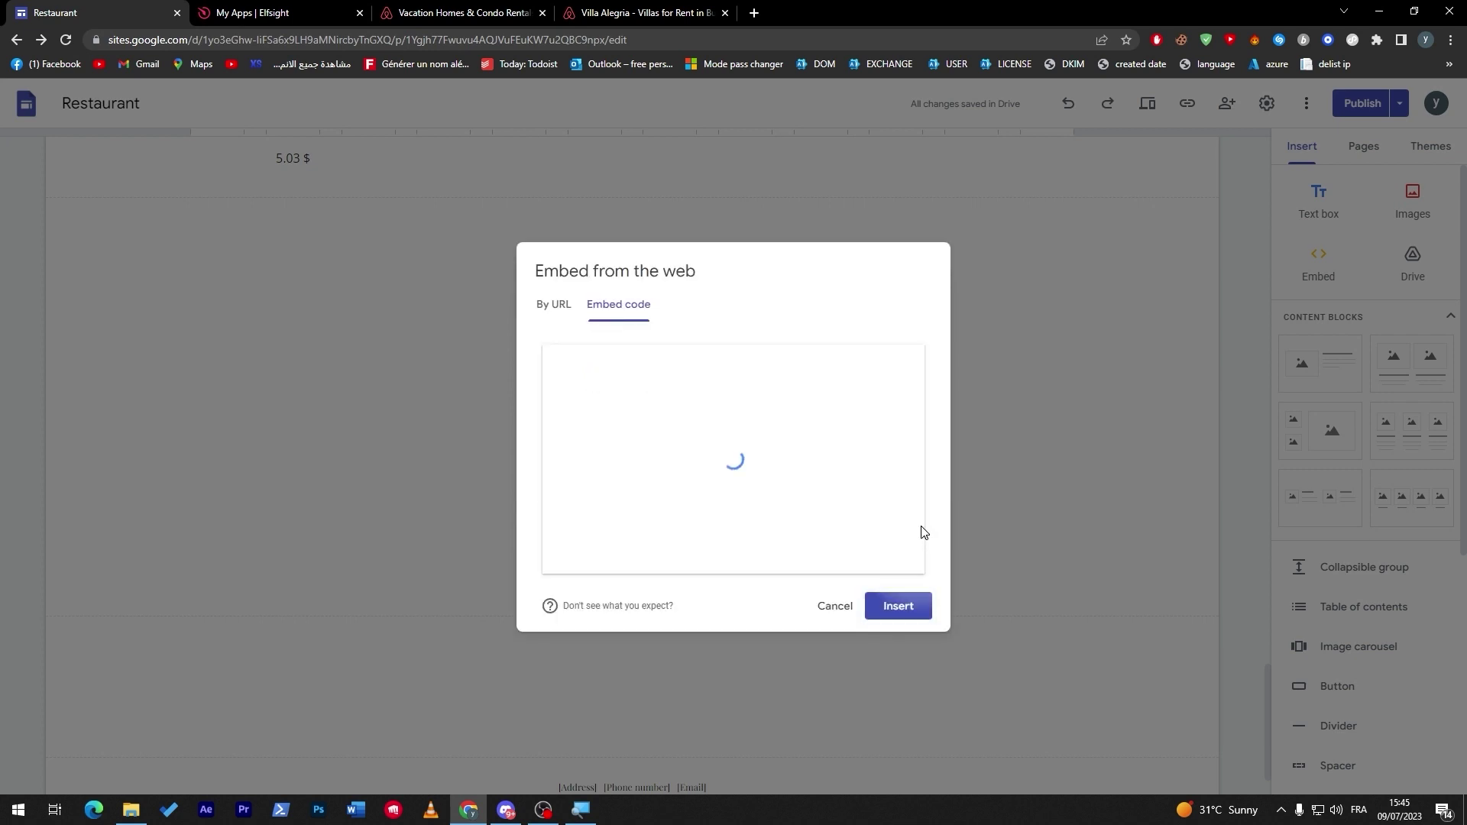
{"action": "left_click", "coordinate": [901, 606]}
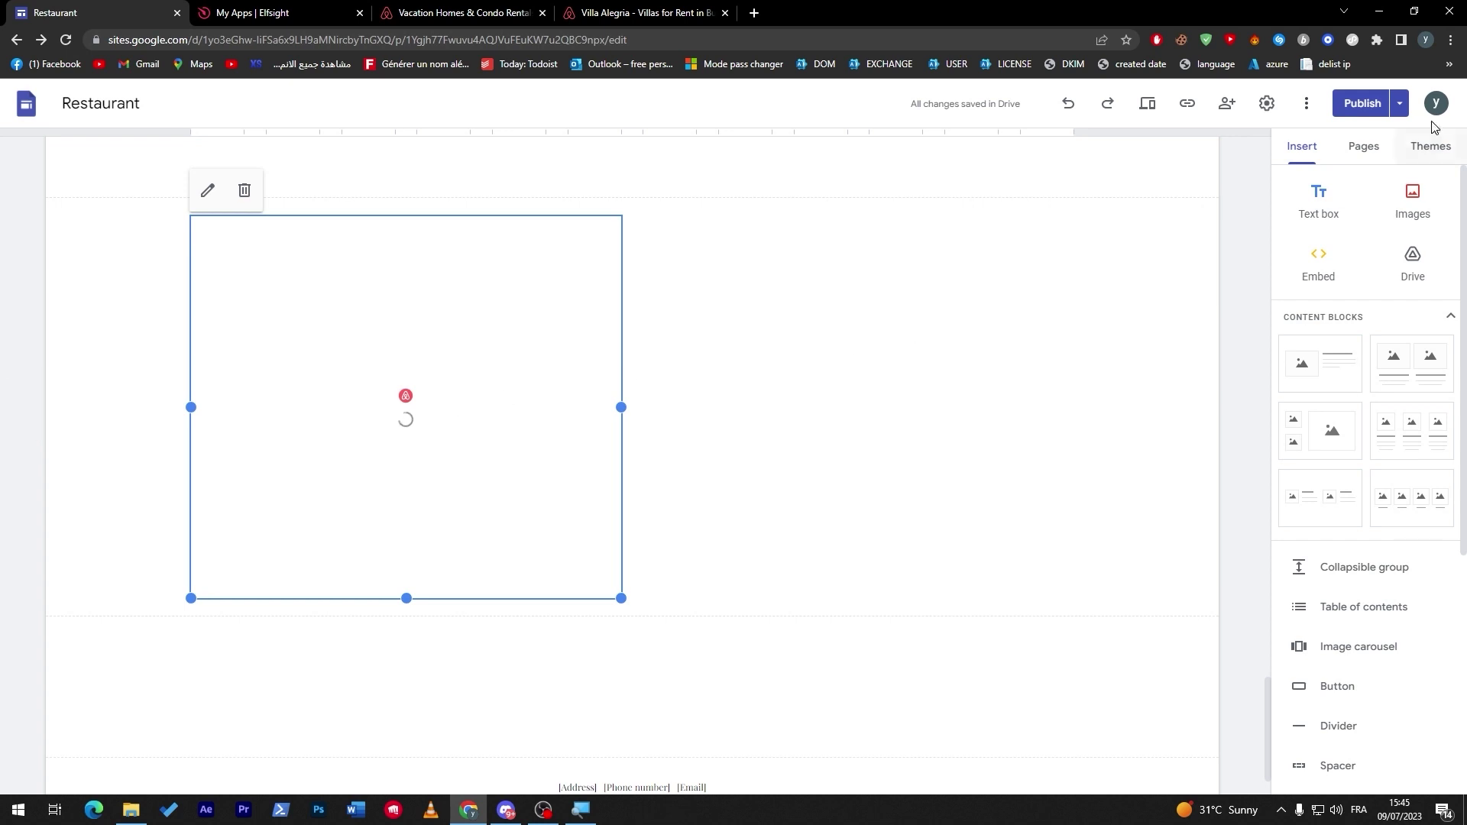
{"action": "left_click", "coordinate": [1363, 103]}
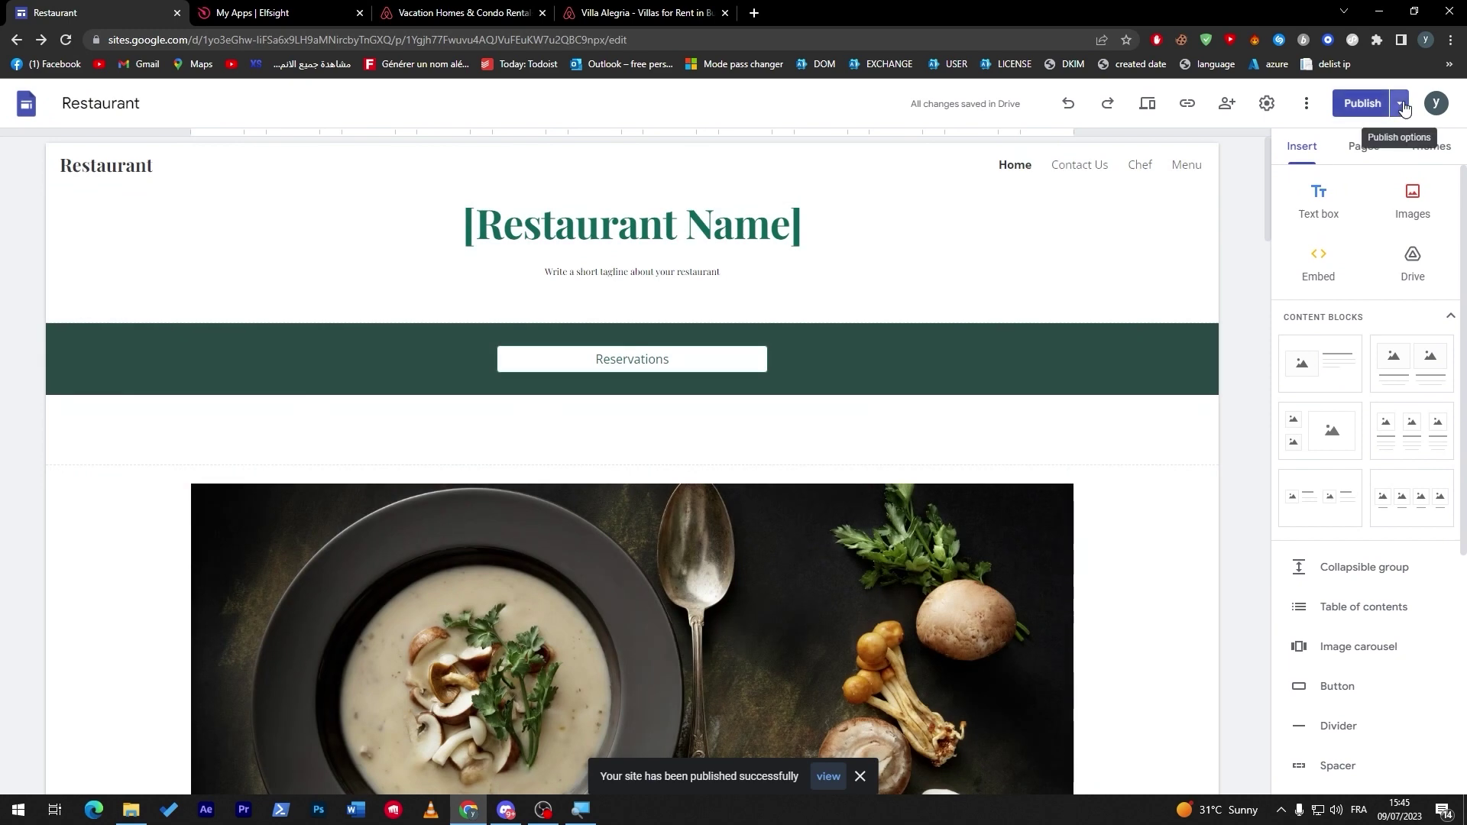
Publish the Restaurant site and scroll through the live published page.
{"action": "left_click", "coordinate": [1405, 108]}
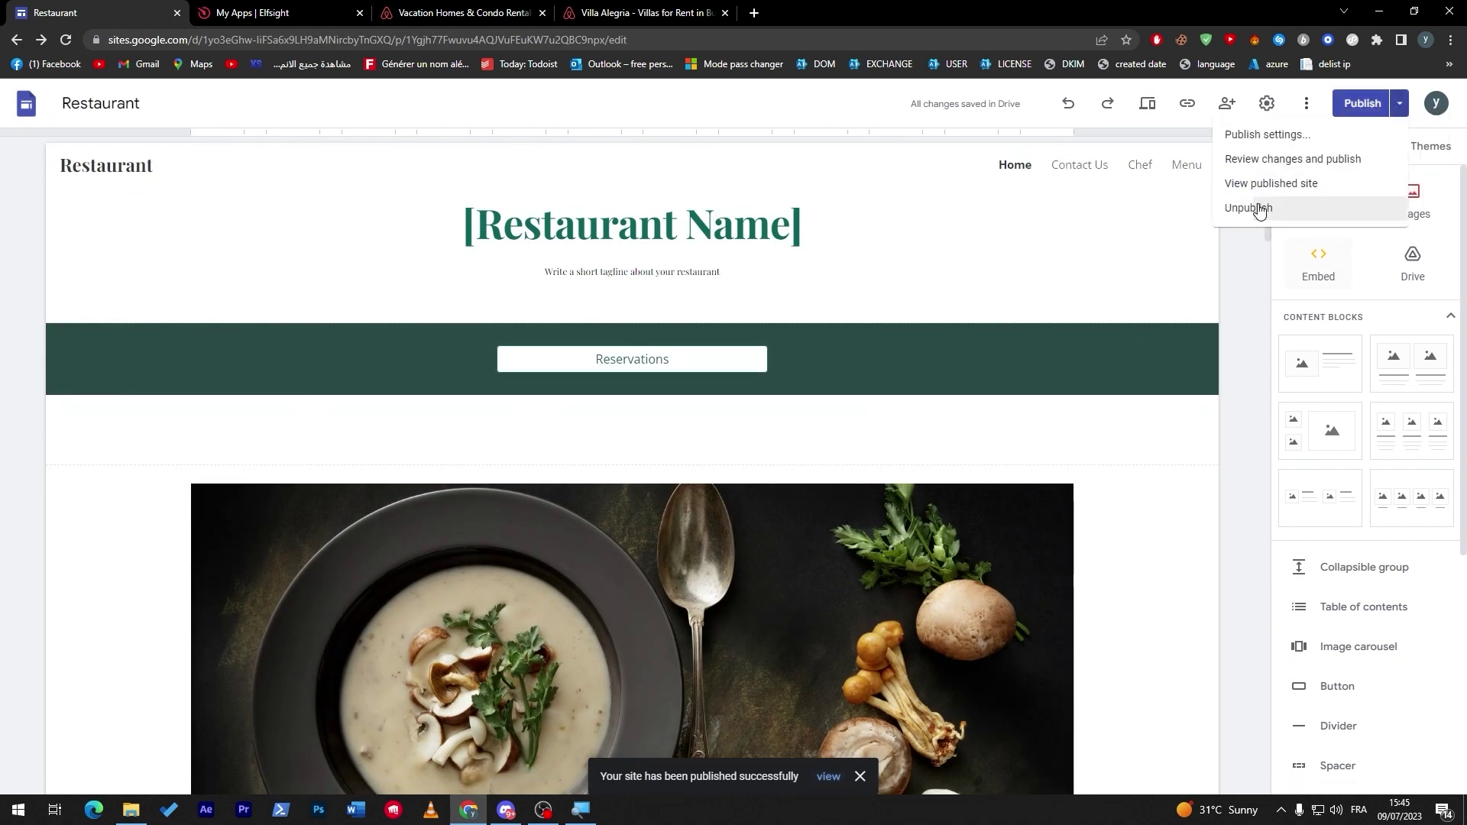
{"action": "left_click", "coordinate": [1261, 185]}
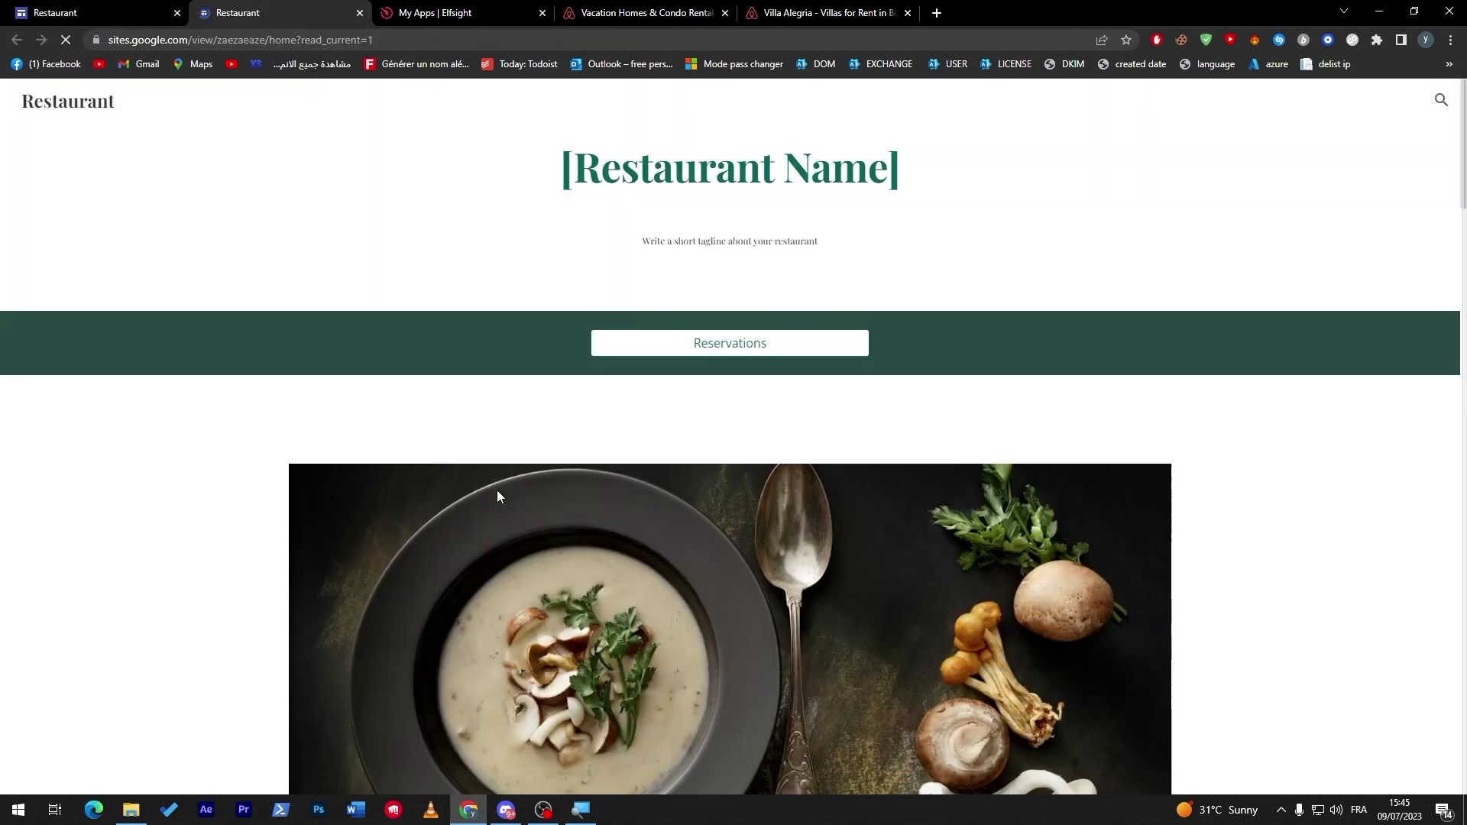
{"action": "scroll", "coordinate": [1450, 236], "scroll_direction": "down", "scroll_amount": 10}
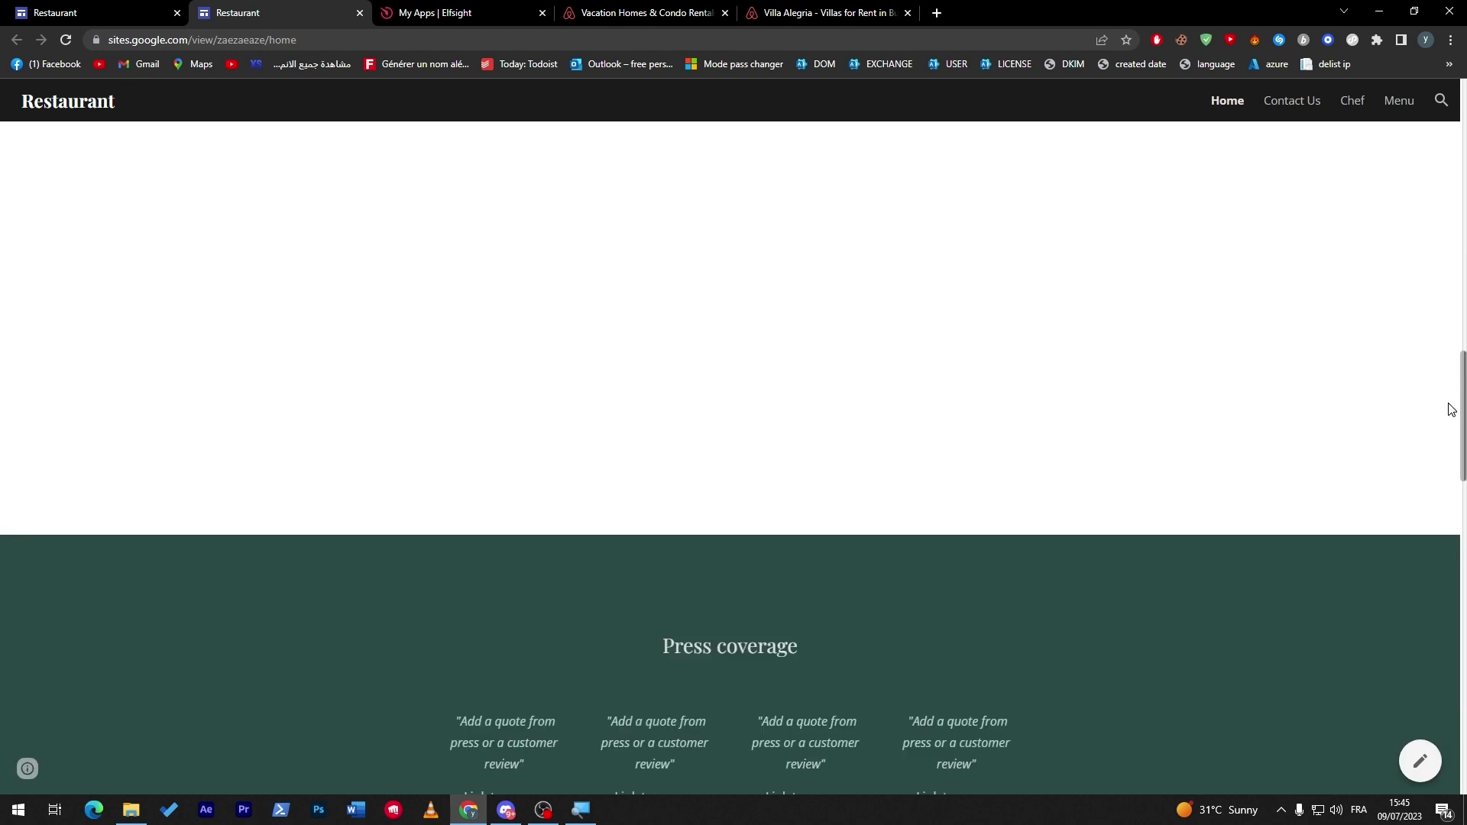
{"action": "scroll", "coordinate": [1414, 351], "scroll_direction": "up", "scroll_amount": 3}
{"action": "scroll", "coordinate": [1377, 272], "scroll_direction": "down", "scroll_amount": 6}
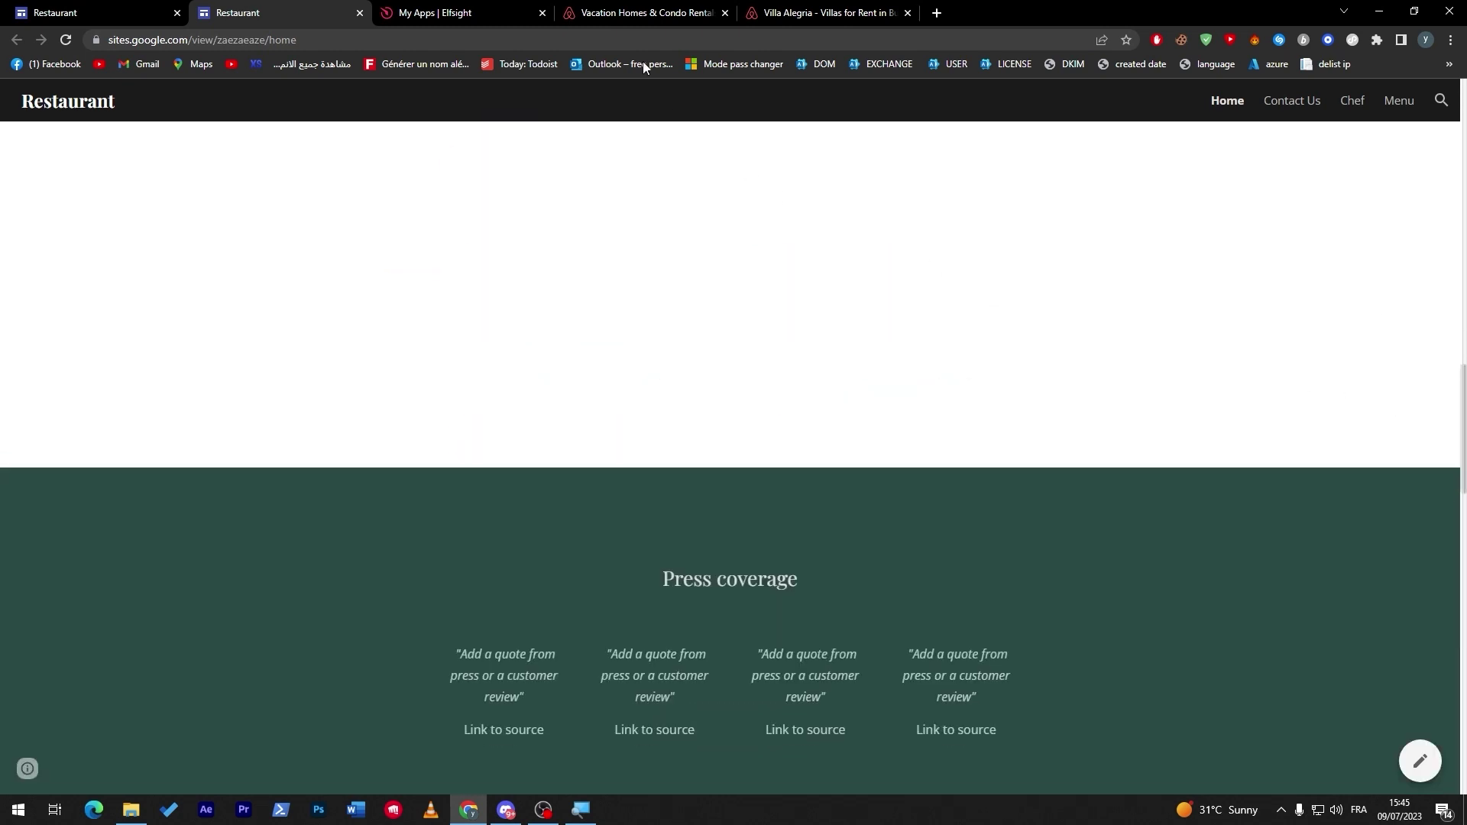
{"action": "left_click", "coordinate": [644, 12]}
Cycle through the Elfsight, Airbnb and published tabs, ending back in the Restaurant site editor.
{"action": "left_click", "coordinate": [546, 10]}
{"action": "left_click", "coordinate": [634, 12]}
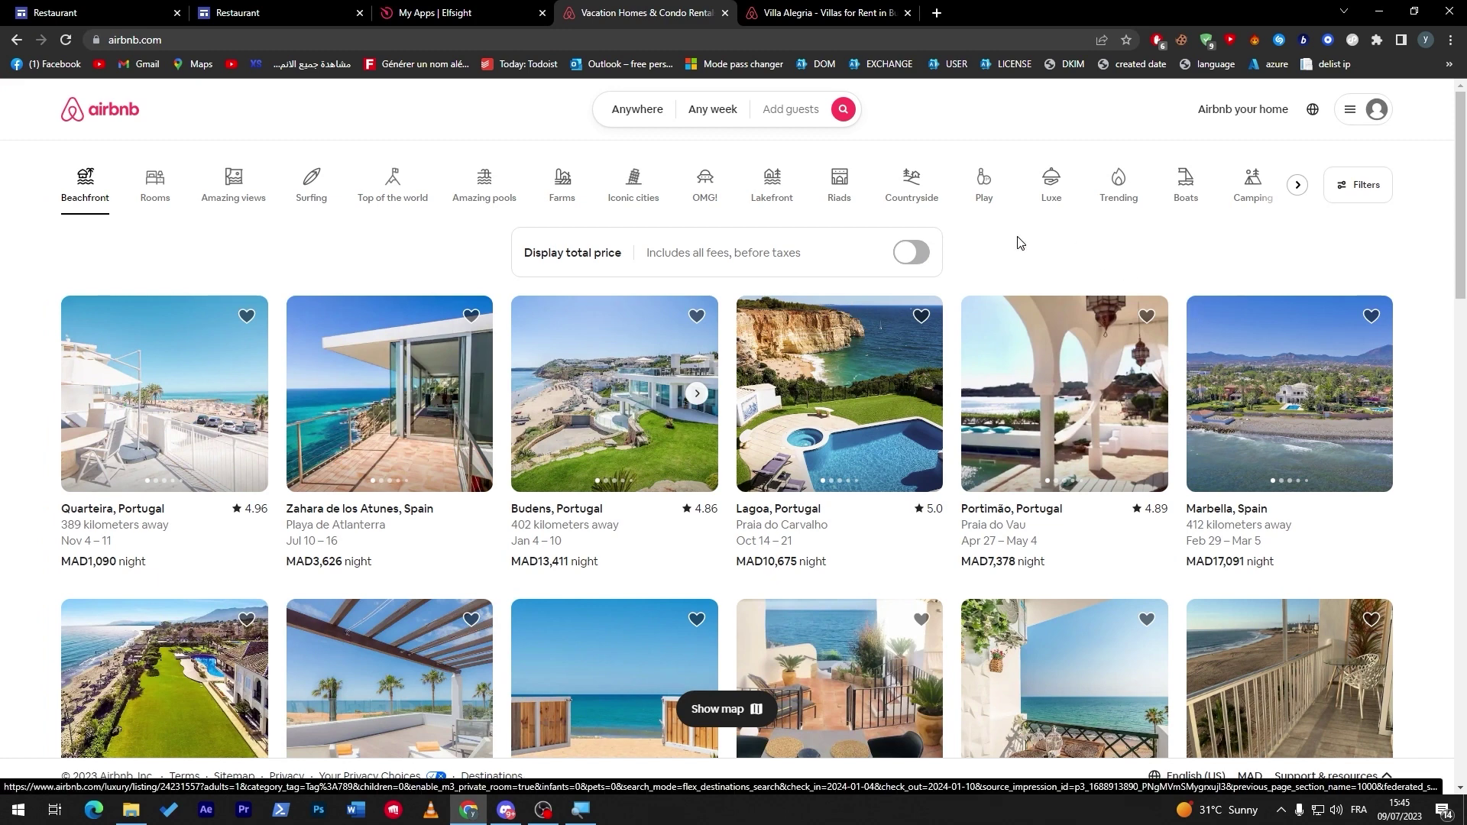
{"action": "left_click", "coordinate": [348, 10]}
{"action": "left_click", "coordinate": [439, 10]}
{"action": "left_click", "coordinate": [588, 9]}
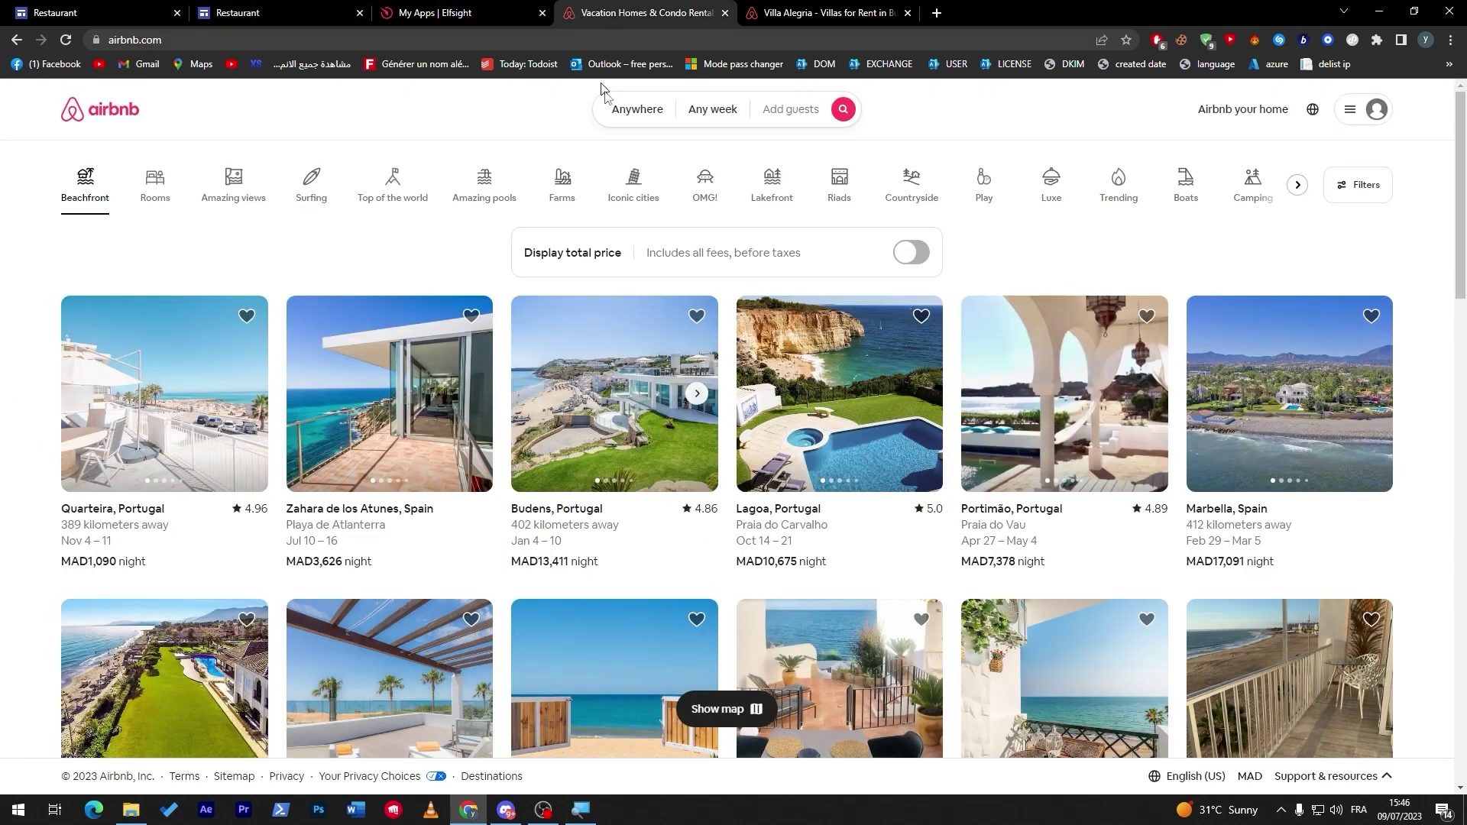
{"action": "left_click", "coordinate": [118, 10]}
{"action": "left_click_drag", "start_coordinate": [1265, 229], "coordinate": [1221, 393]}
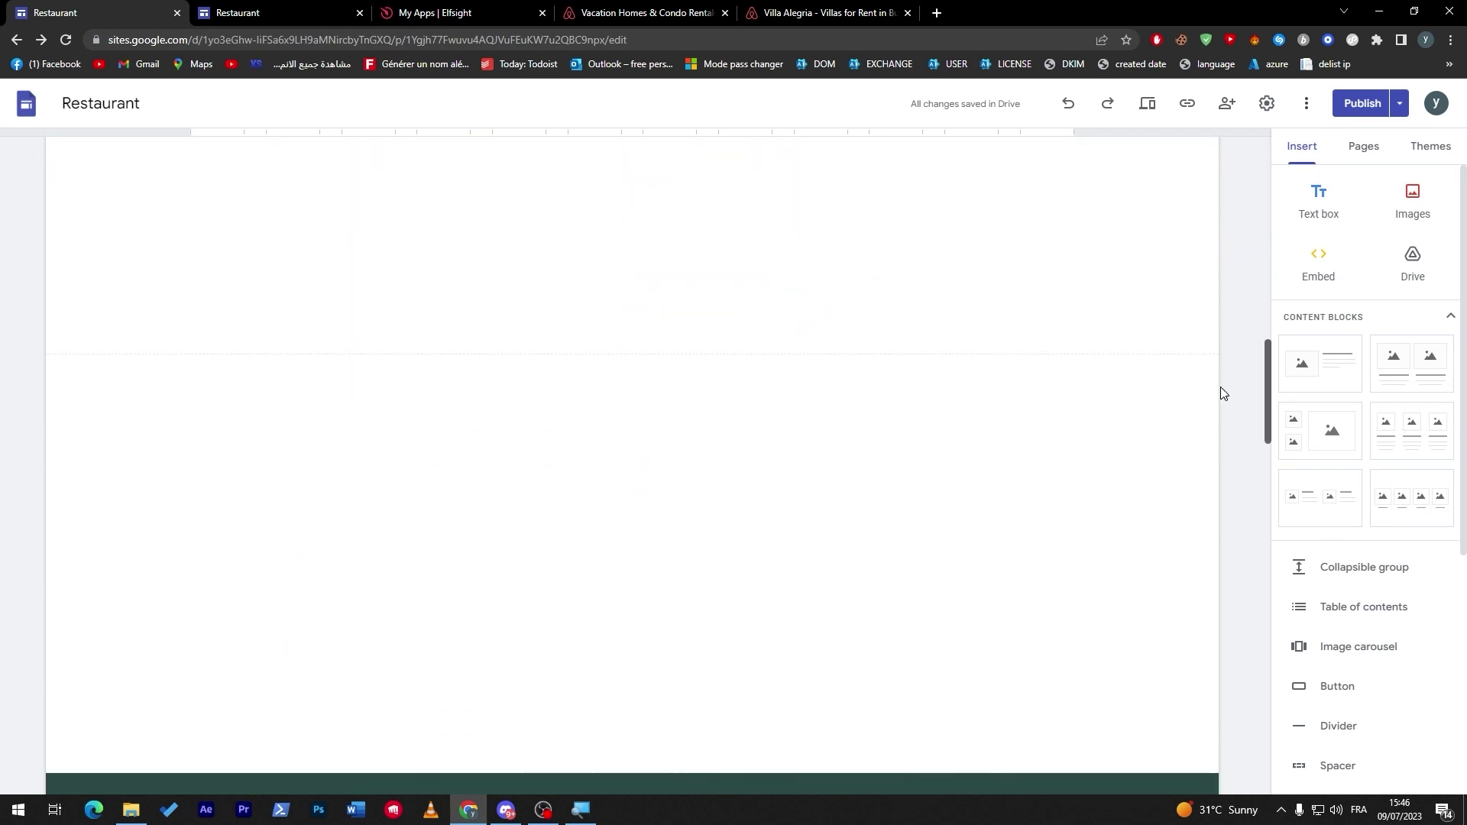
Place the empty embed block in its section and drag the PayPal button to the section's centre.
{"action": "left_click", "coordinate": [812, 481]}
{"action": "left_click_drag", "start_coordinate": [813, 481], "coordinate": [732, 498]}
{"action": "left_click_drag", "start_coordinate": [1264, 363], "coordinate": [1253, 259]}
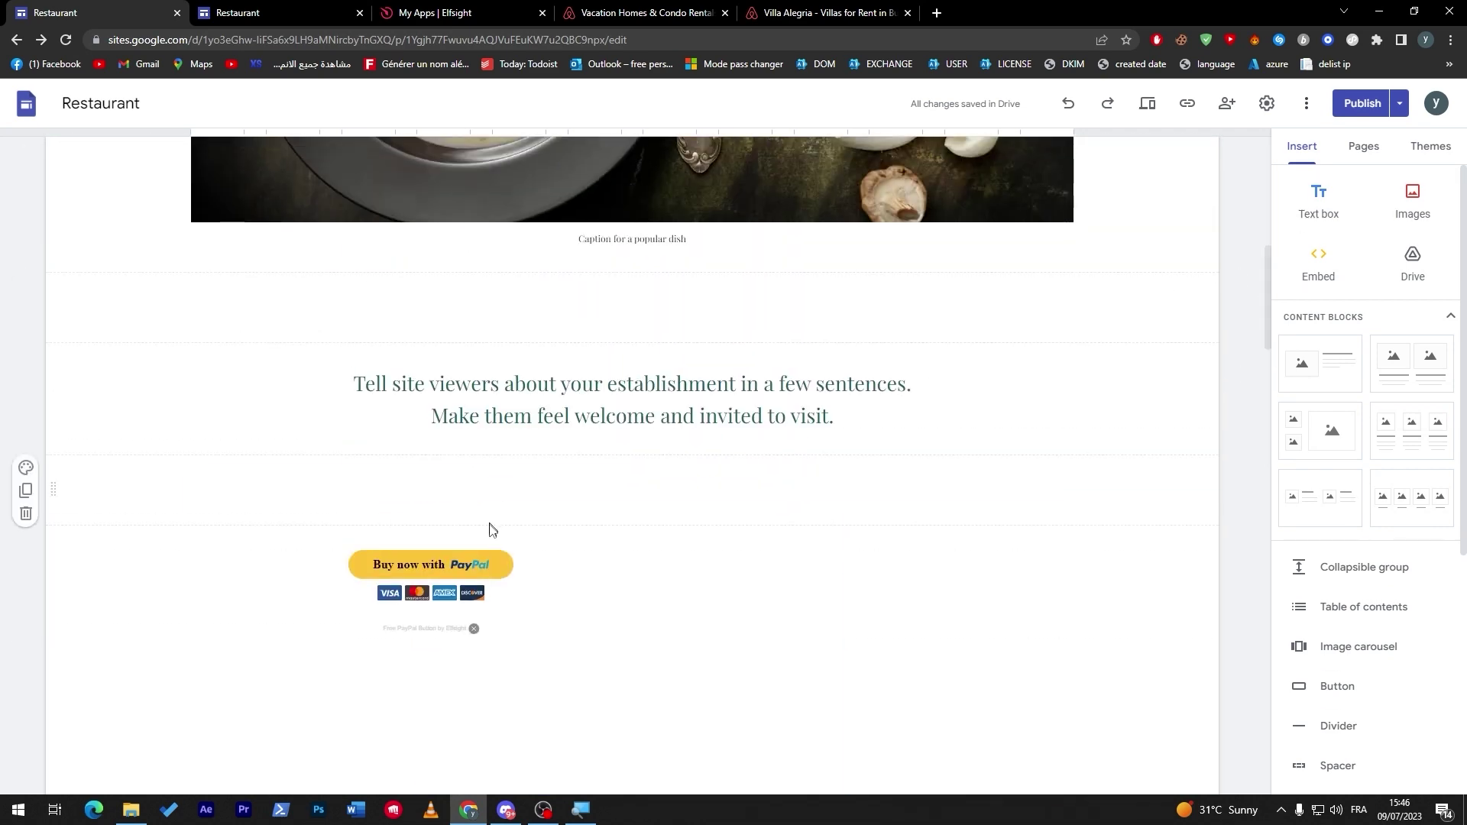
{"action": "left_click", "coordinate": [533, 593]}
{"action": "left_click_drag", "start_coordinate": [534, 593], "coordinate": [914, 570]}
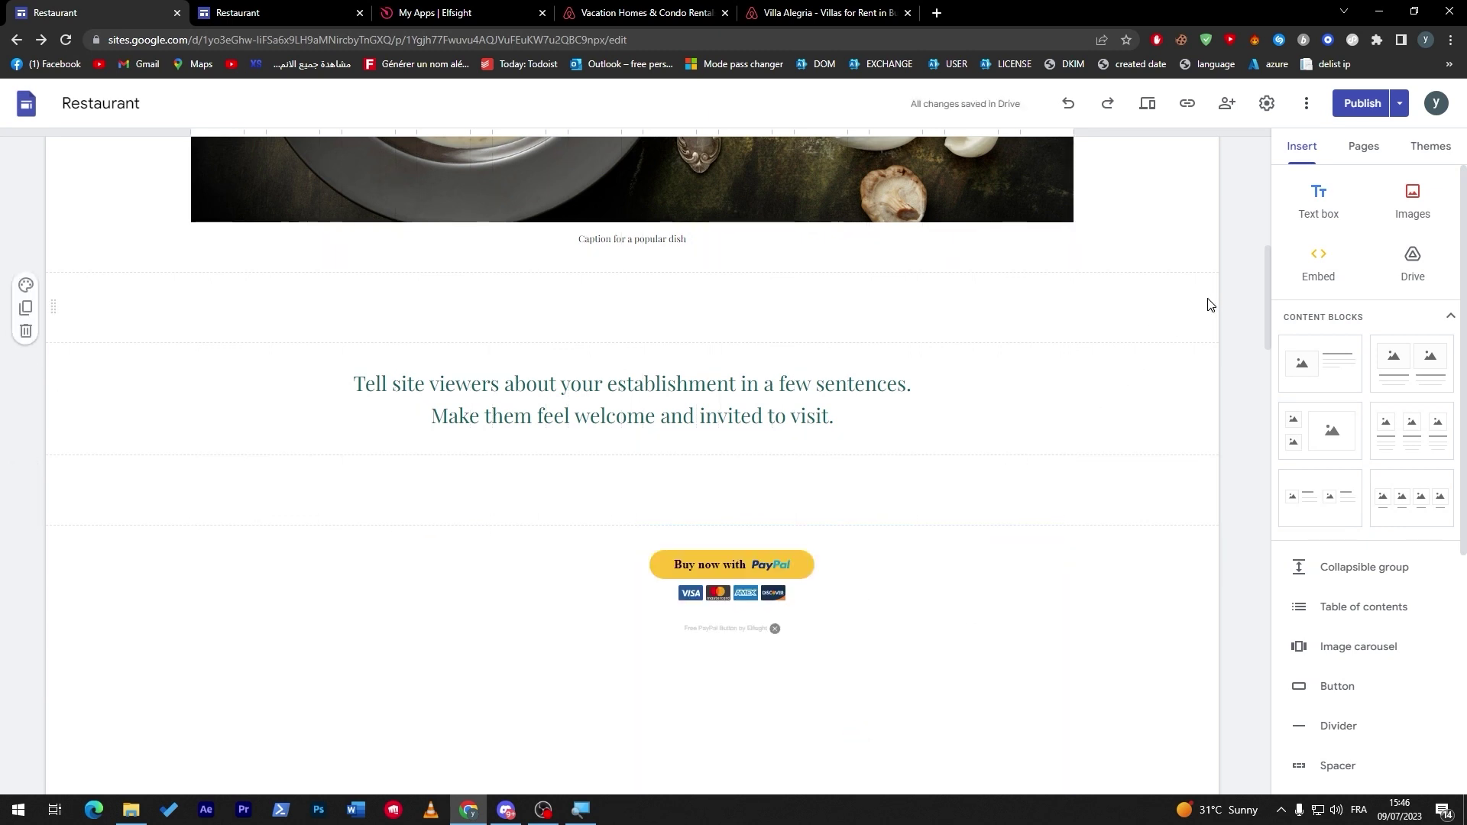
Check the Publish options without choosing any, return to the page top, then go to Elfsight.
{"action": "left_click", "coordinate": [1399, 103]}
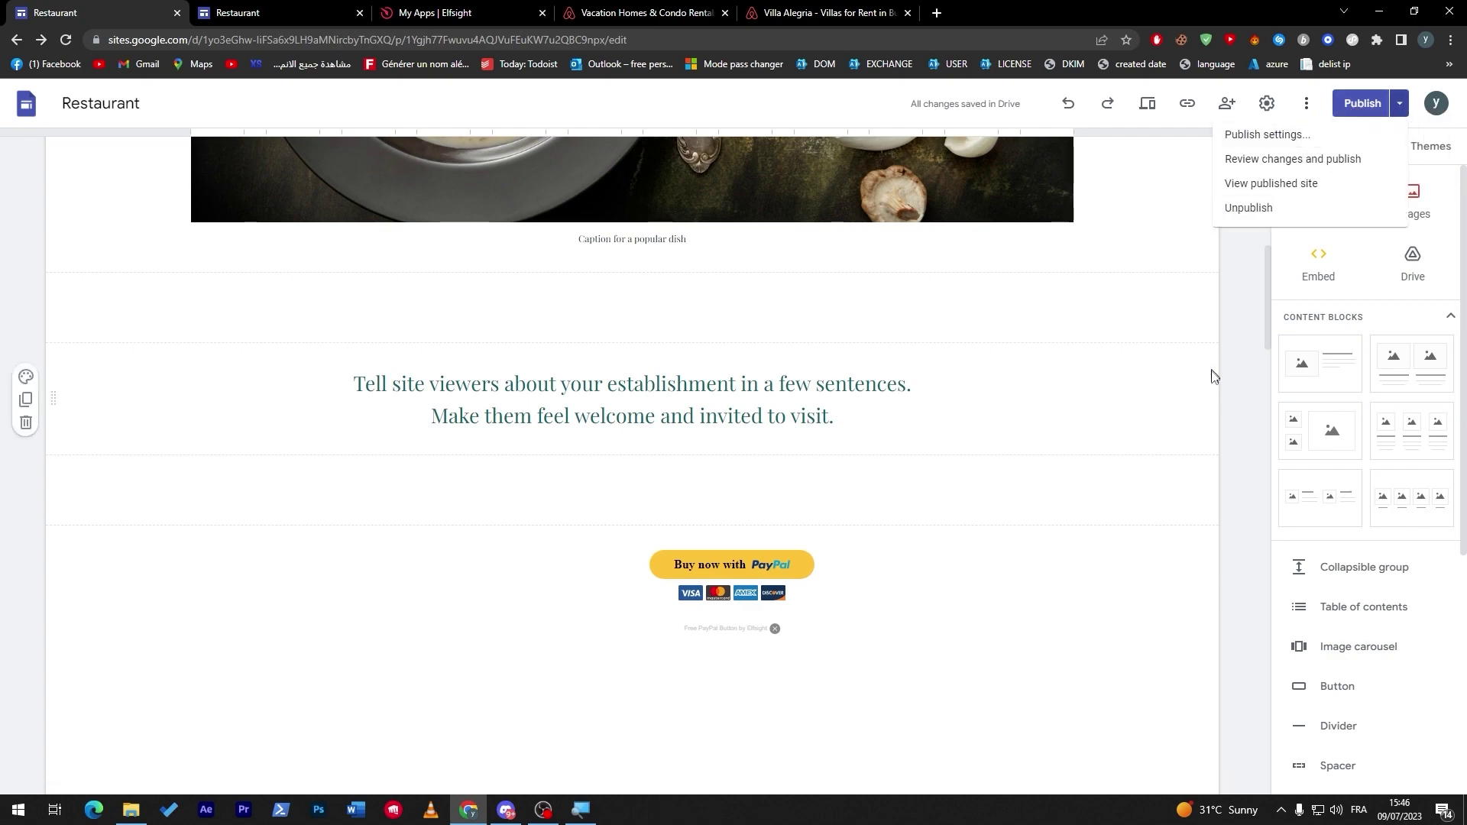
{"action": "left_click", "coordinate": [1234, 373]}
{"action": "left_click_drag", "start_coordinate": [1257, 330], "coordinate": [1230, 382]}
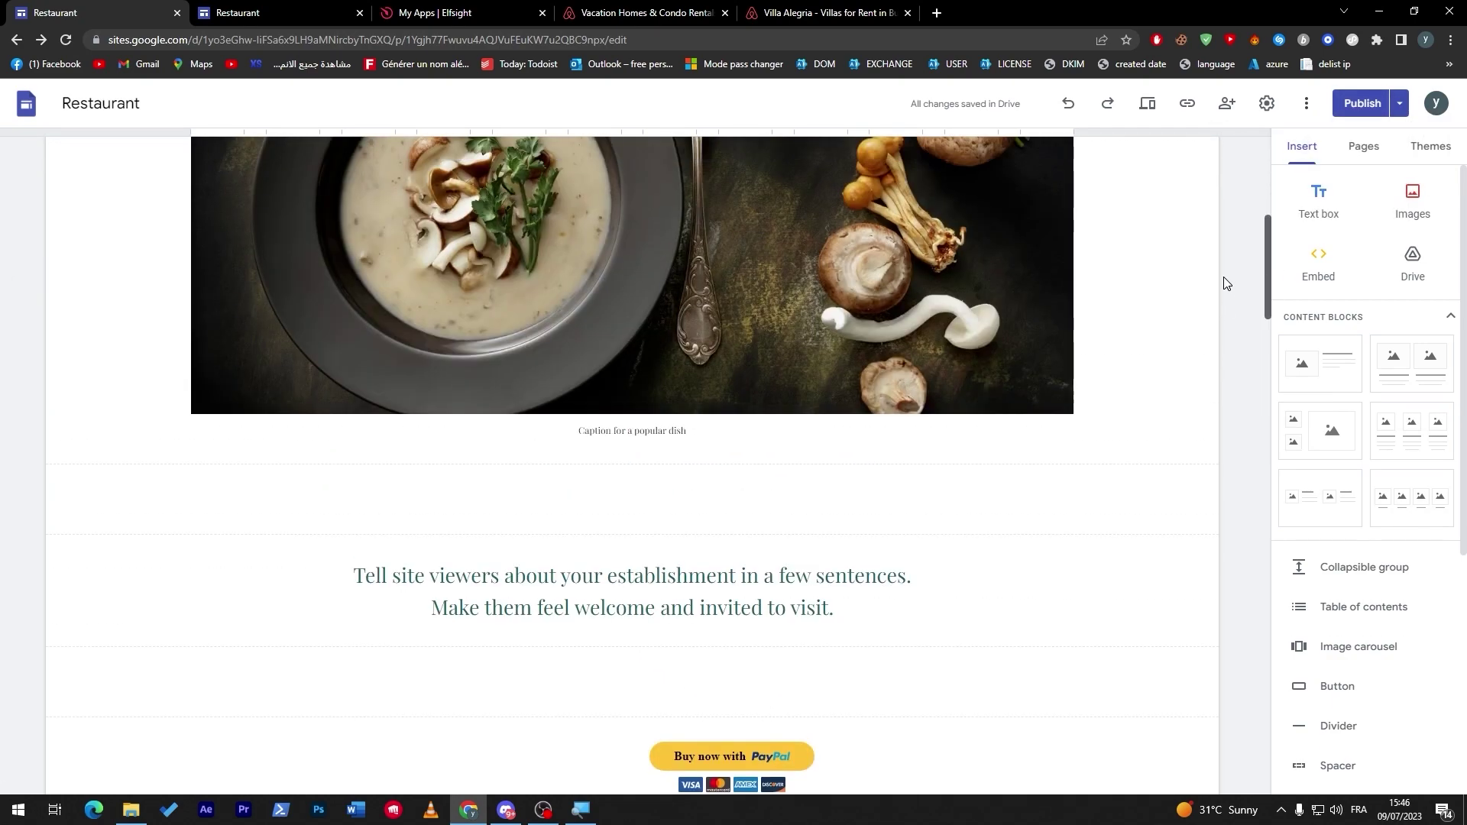
{"action": "scroll", "coordinate": [1225, 283], "scroll_direction": "up", "scroll_amount": 7}
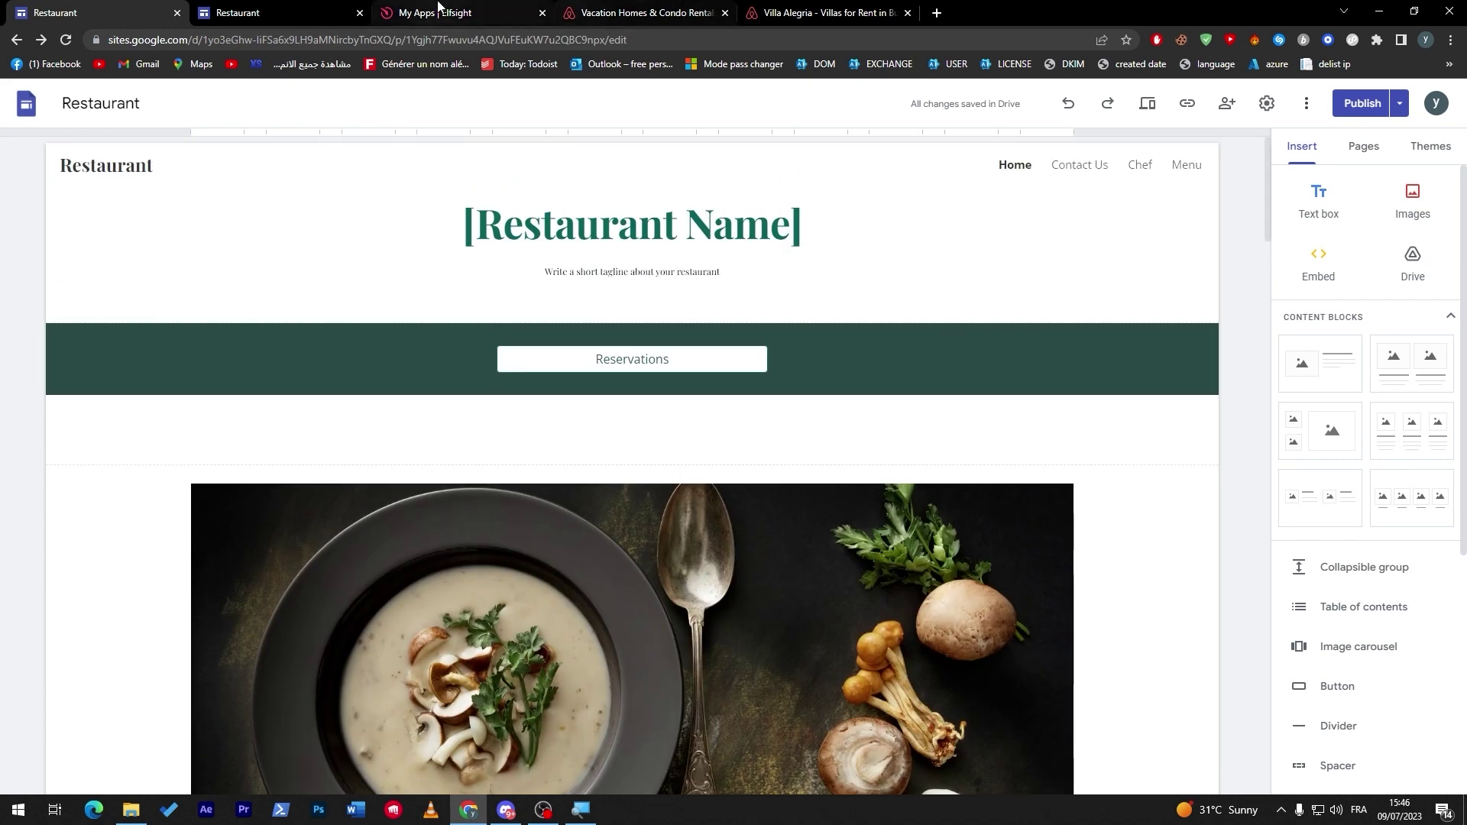
{"action": "left_click", "coordinate": [439, 11]}
Close the embed code window and open the Google Reviews app page.
{"action": "left_click", "coordinate": [1020, 204]}
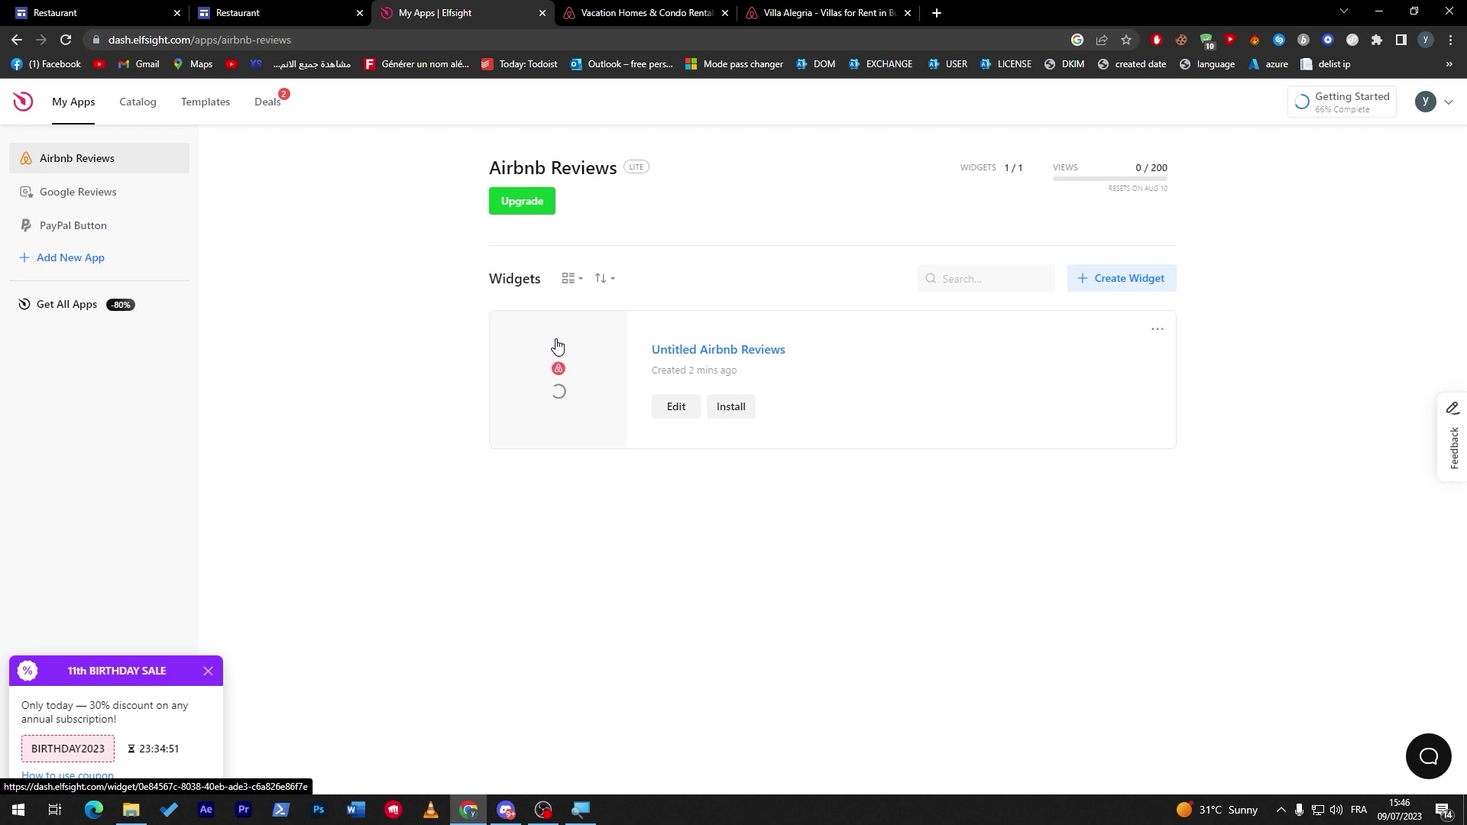
{"action": "left_click", "coordinate": [153, 200]}
{"action": "left_click", "coordinate": [145, 225]}
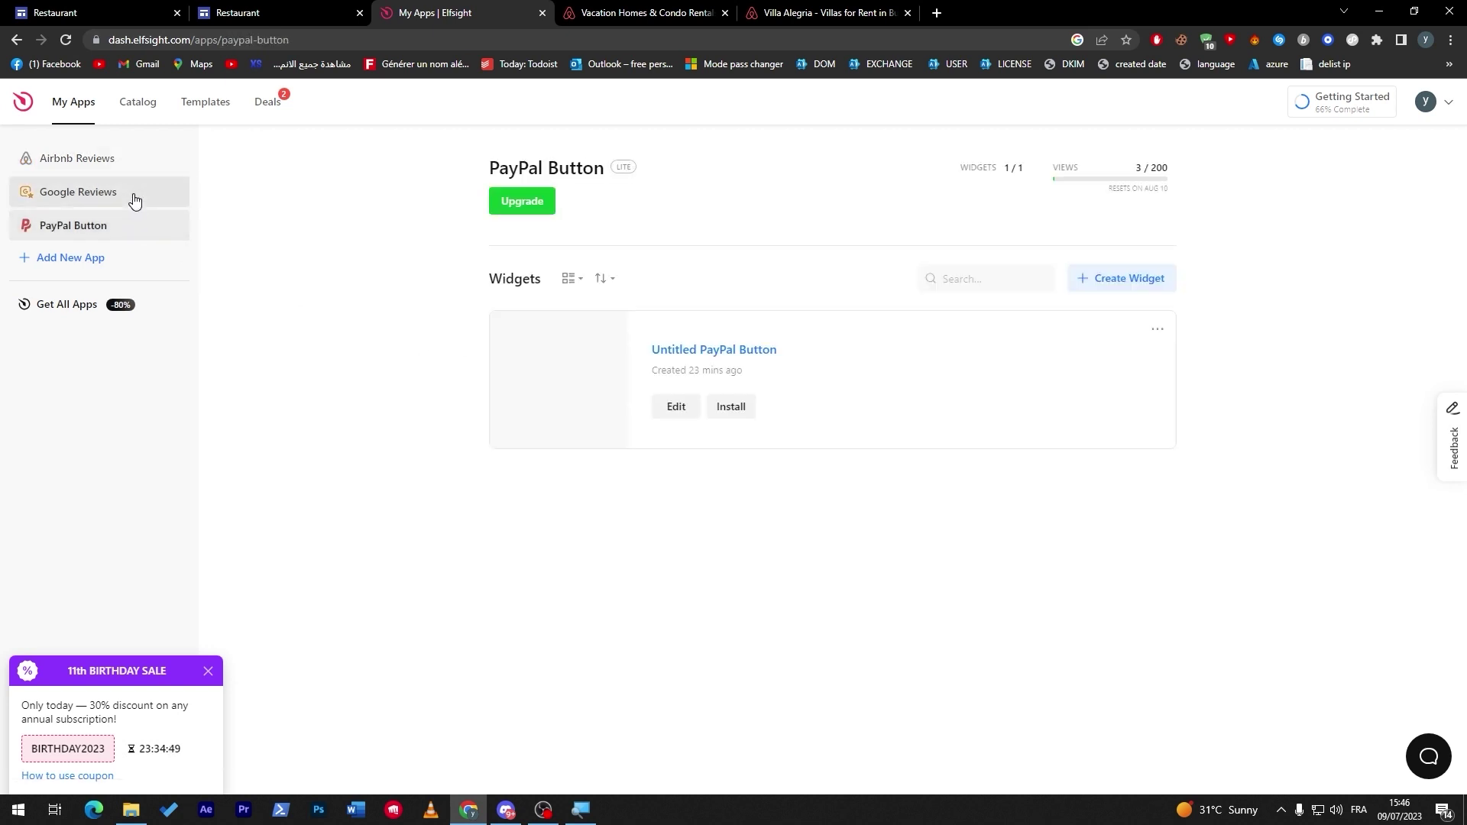
{"action": "left_click", "coordinate": [134, 199]}
Browse Elfsight's deals, templates and apps catalog, then glance at the account options.
{"action": "left_click", "coordinate": [269, 106]}
{"action": "left_click", "coordinate": [188, 115]}
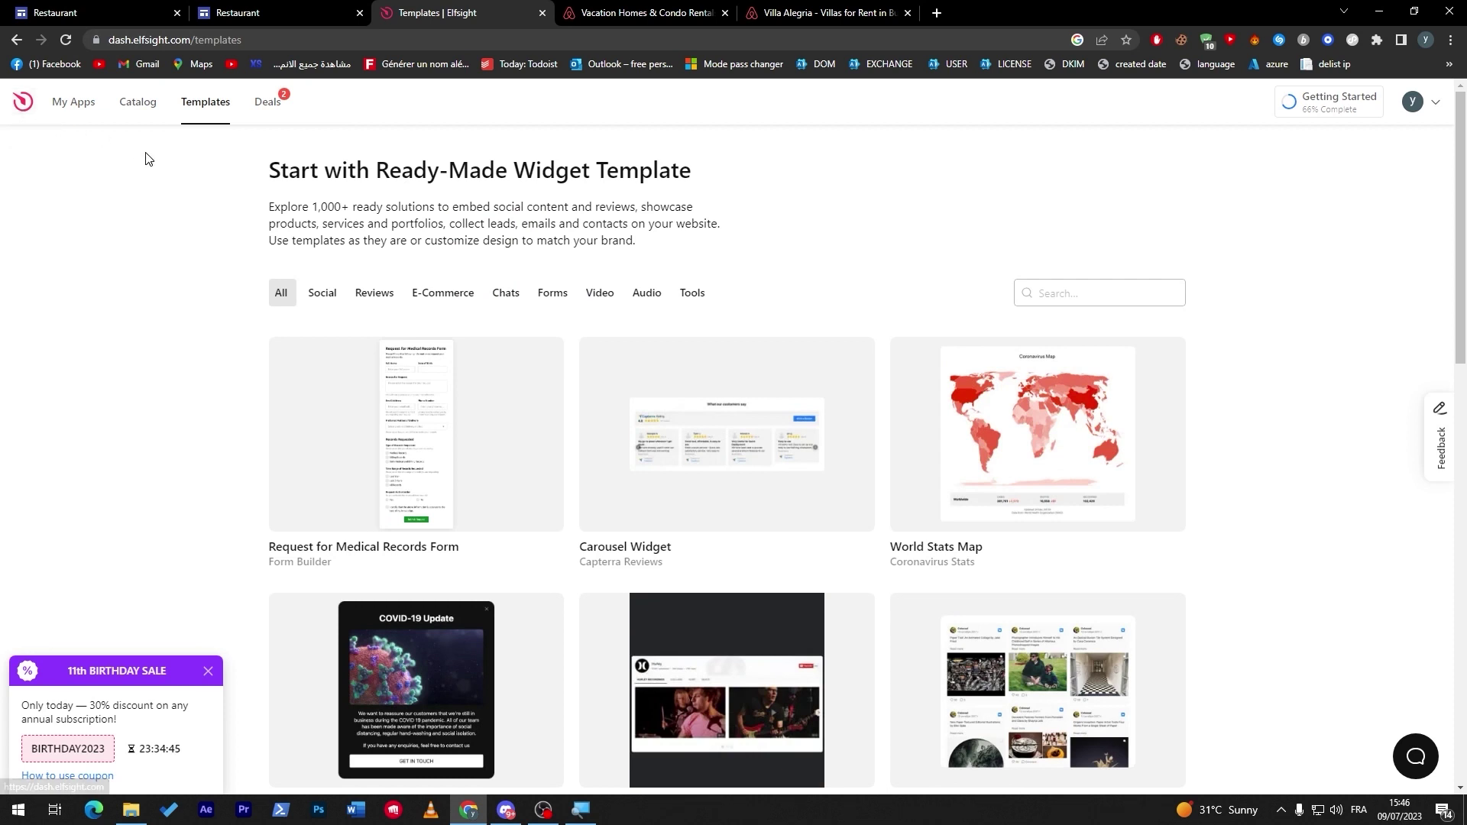
{"action": "left_click", "coordinate": [135, 108]}
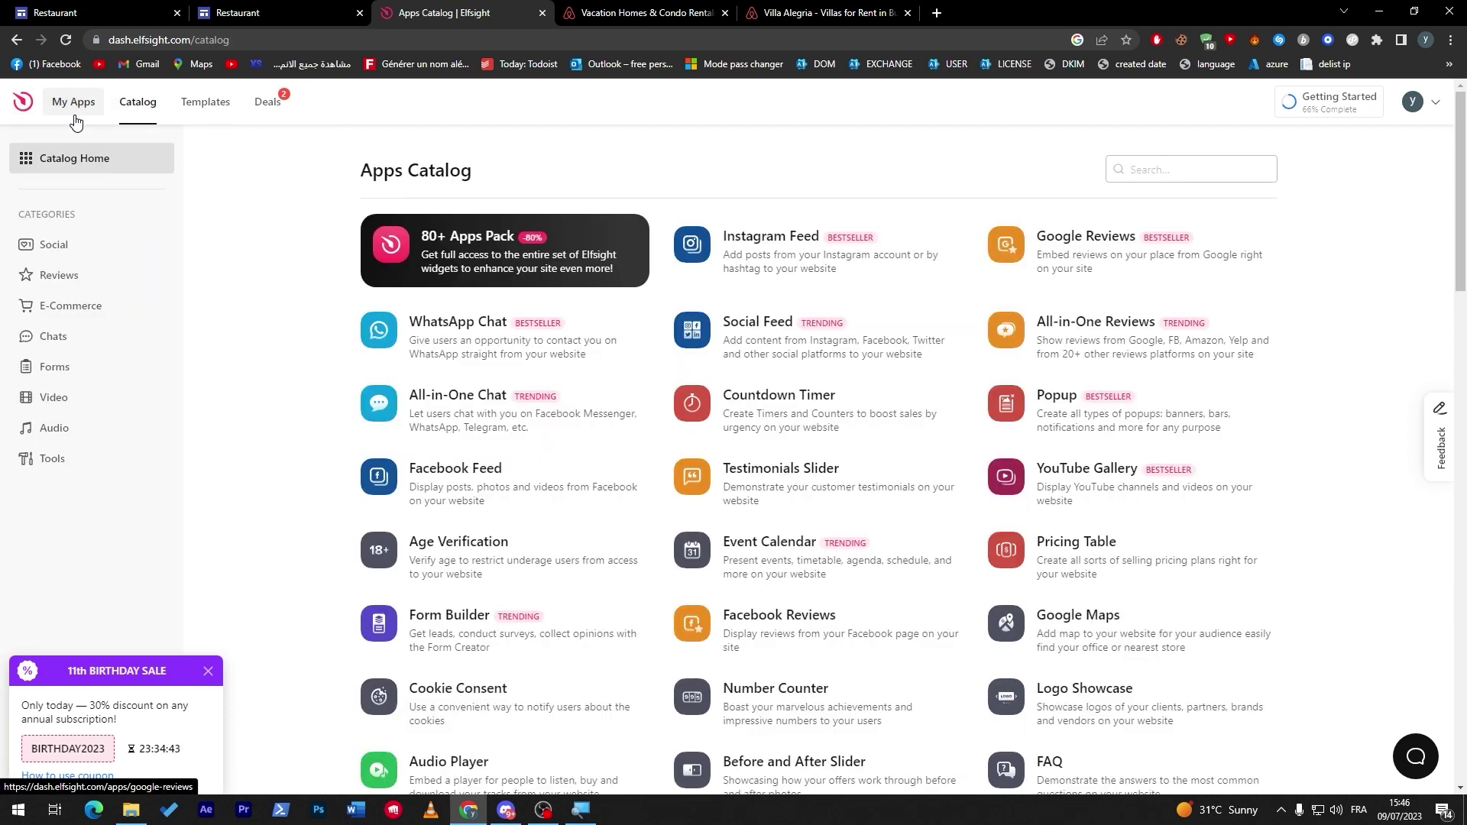
{"action": "left_click", "coordinate": [74, 114]}
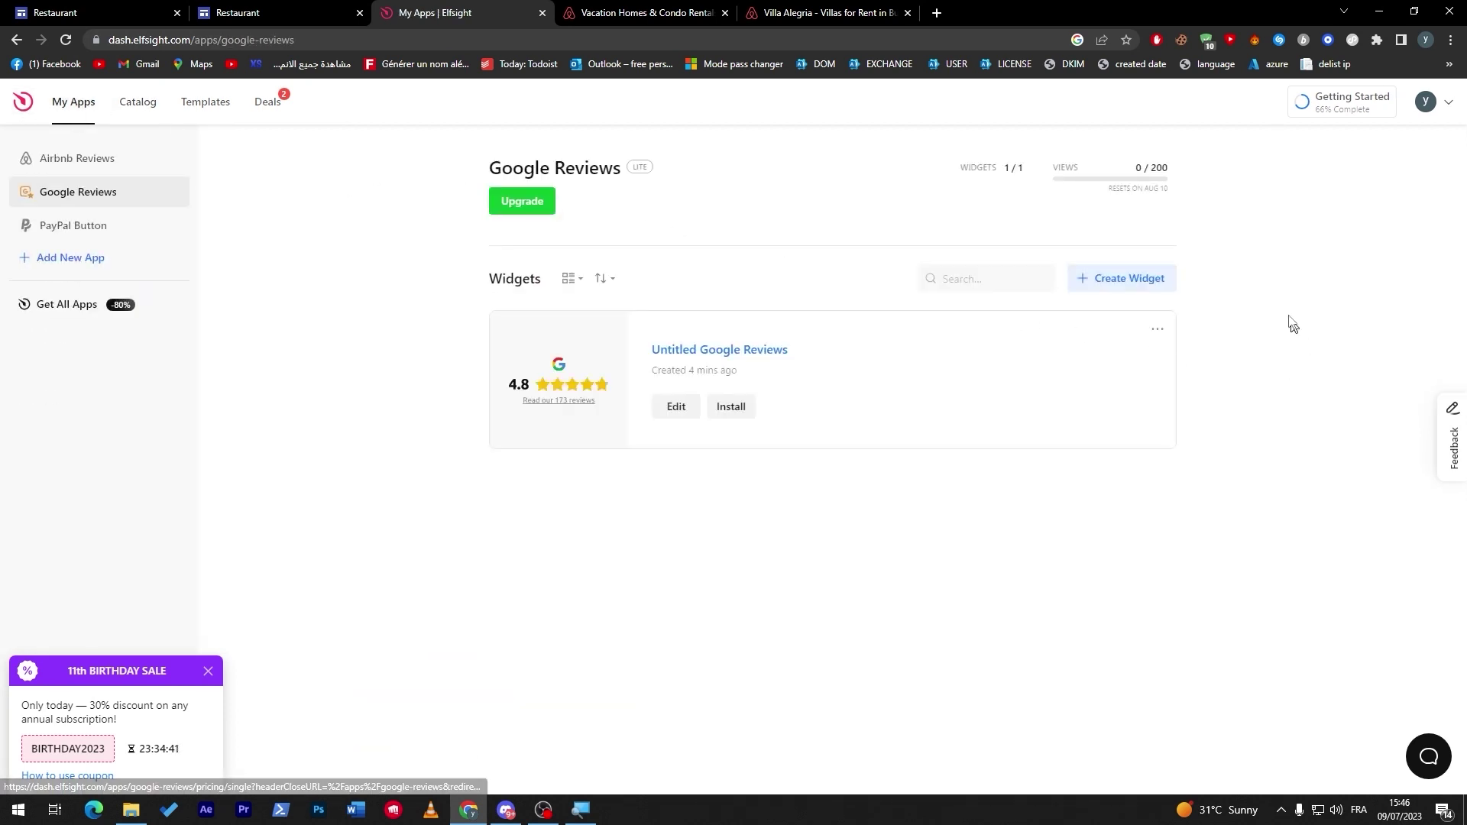
{"action": "left_click_drag", "start_coordinate": [1391, 122], "coordinate": [1464, 137]}
{"action": "left_click", "coordinate": [1459, 128]}
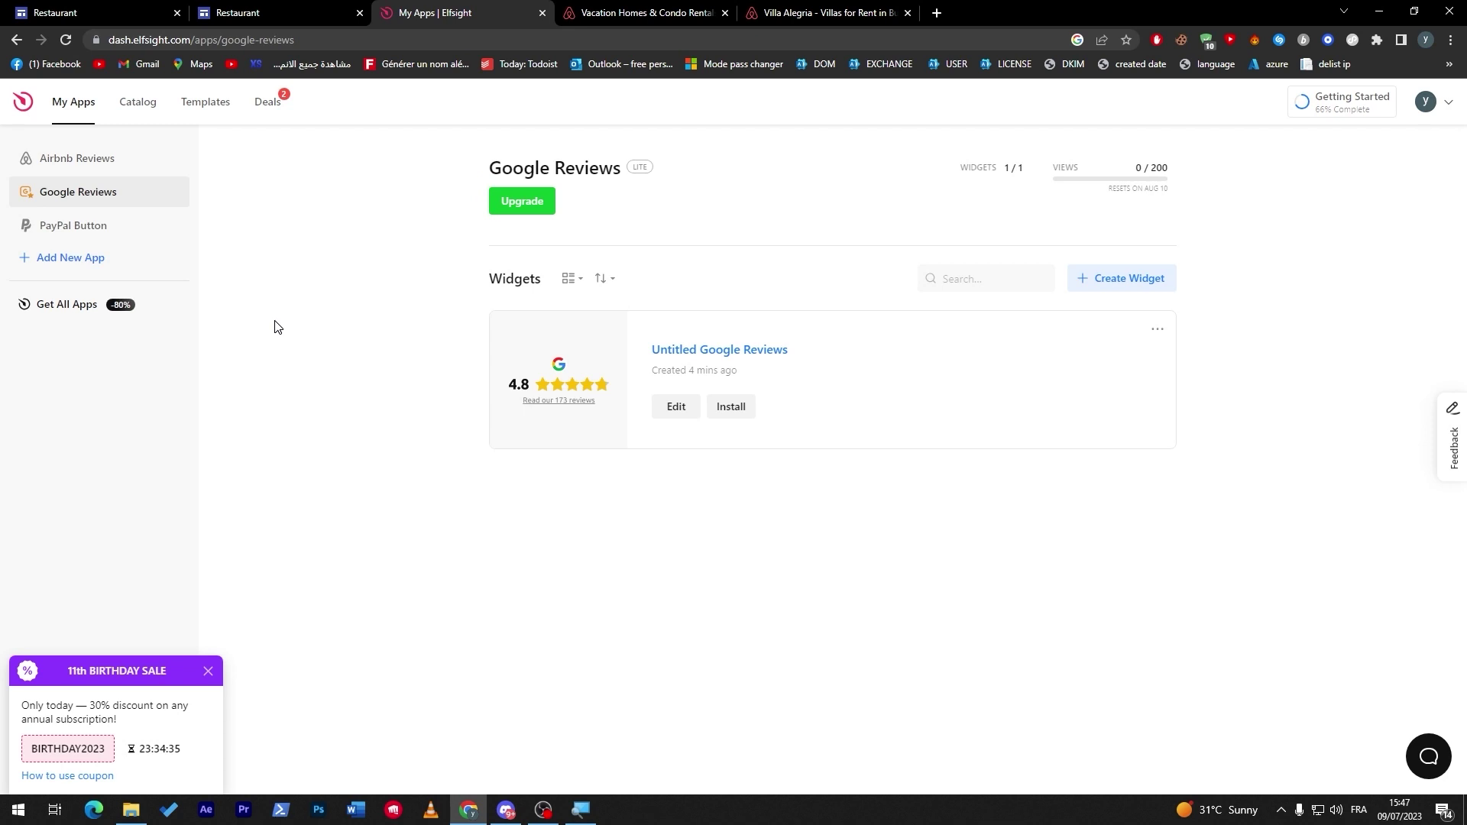
{"action": "left_click", "coordinate": [1426, 105]}
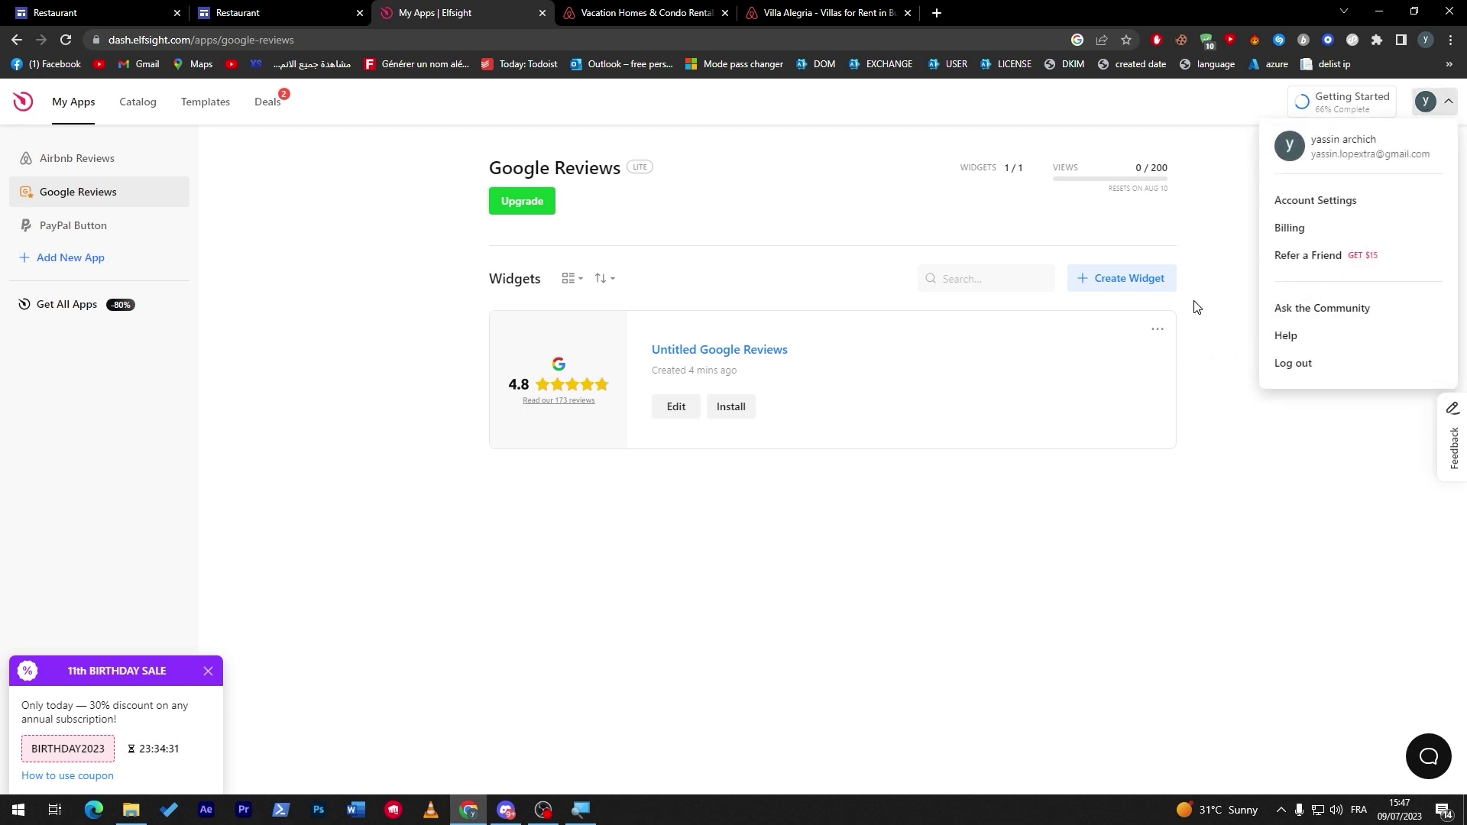
{"action": "left_click", "coordinate": [1194, 353]}
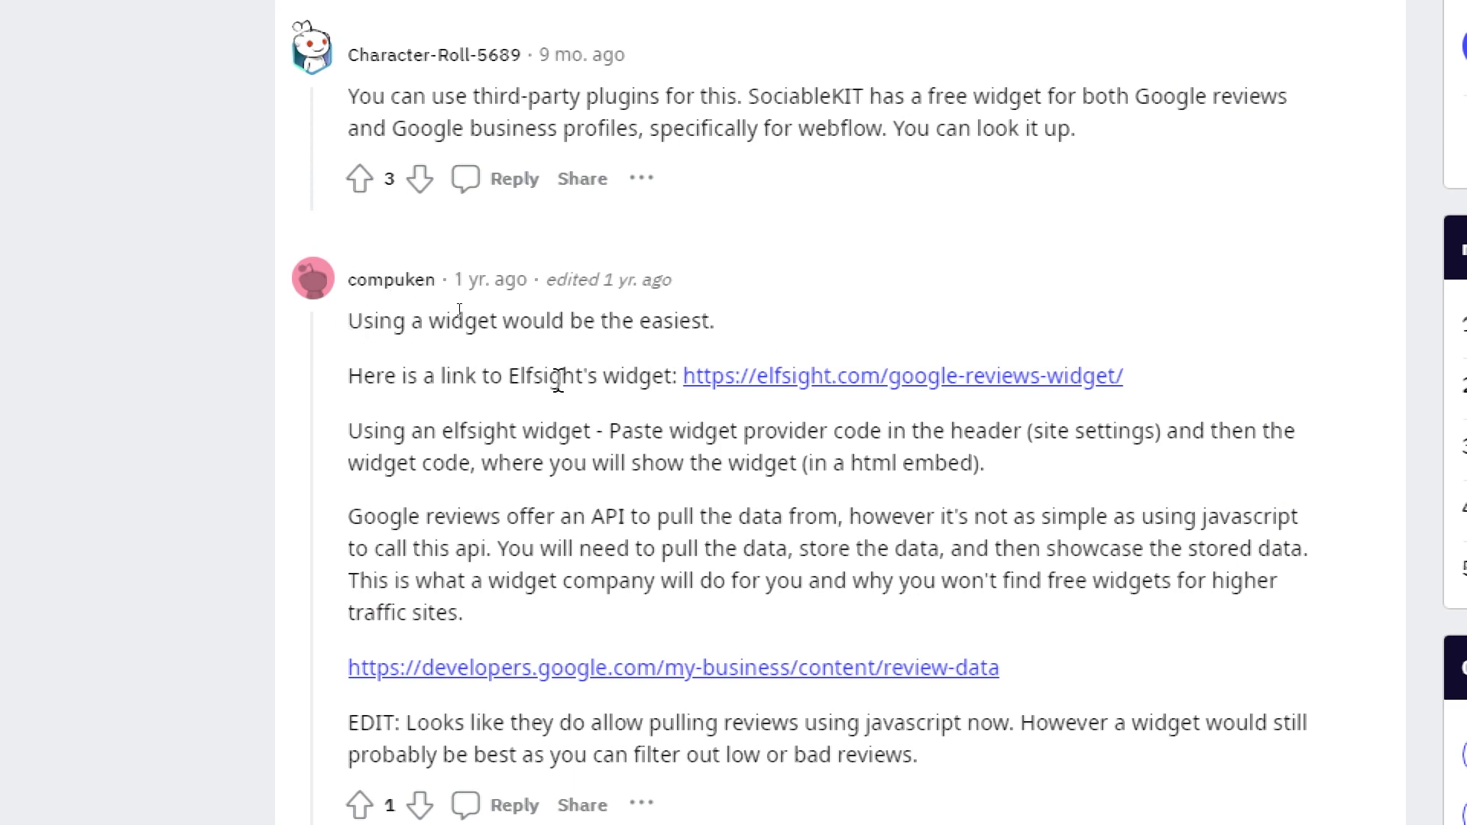
Scroll the r/webflow thread to the reply and open its tutorialswebsite.com guide in a new tab.
{"action": "left_click_drag", "start_coordinate": [508, 375], "coordinate": [688, 371]}
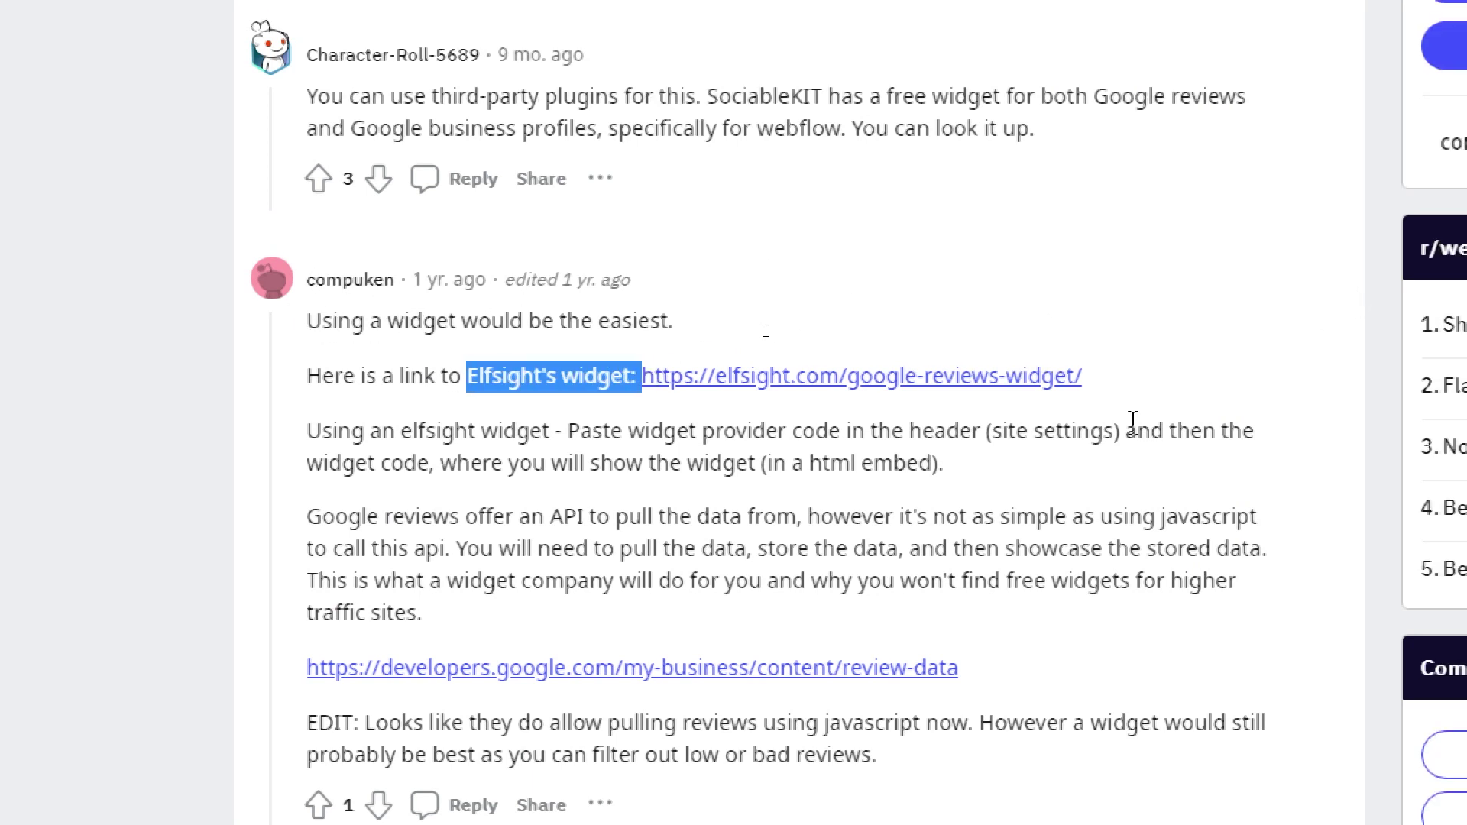
{"action": "left_click", "coordinate": [1109, 388]}
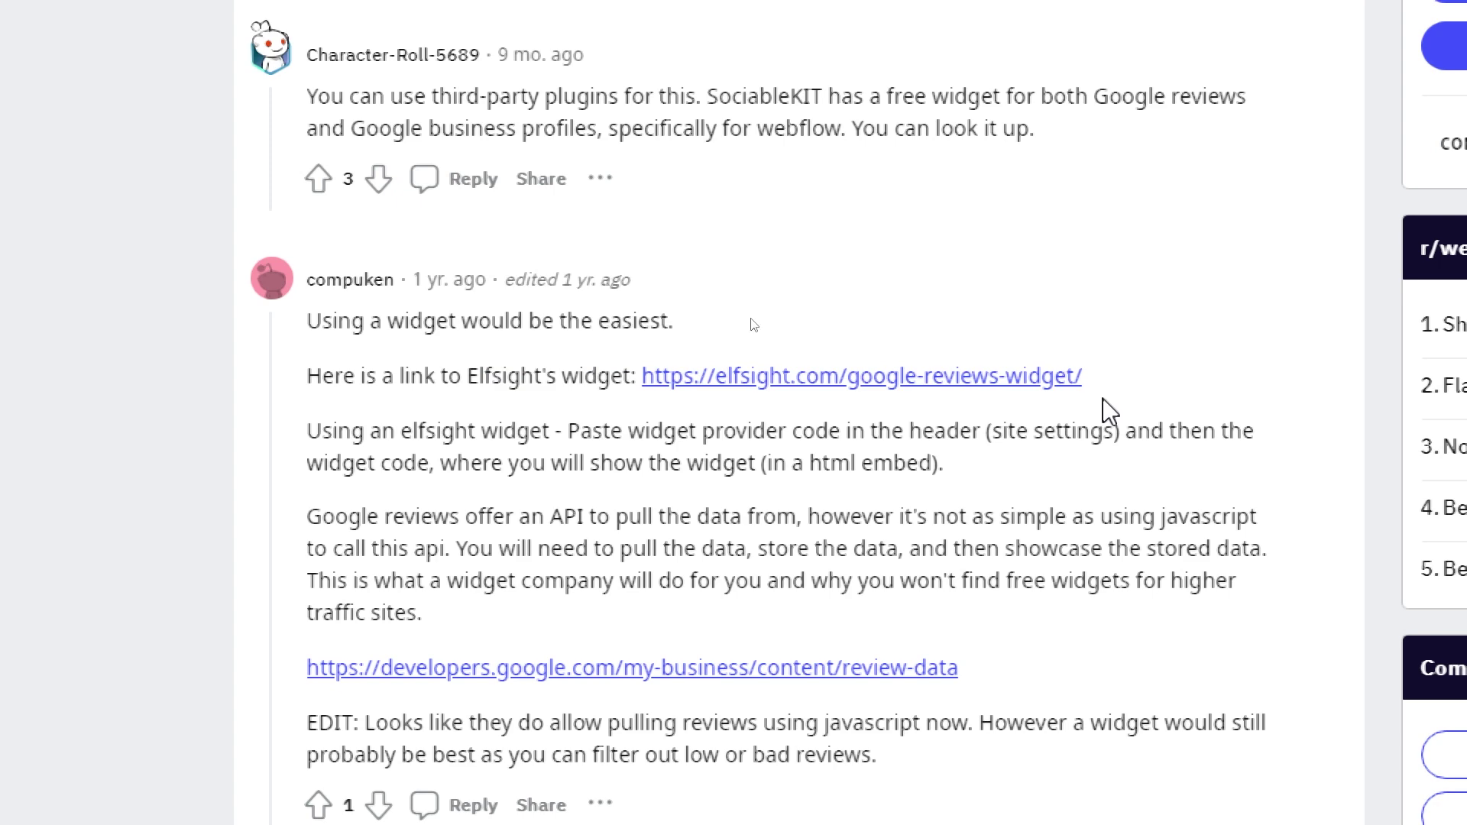
{"action": "scroll", "coordinate": [1081, 502], "scroll_direction": "down", "scroll_amount": 3}
{"action": "scroll", "coordinate": [1023, 802], "scroll_direction": "down", "scroll_amount": 2}
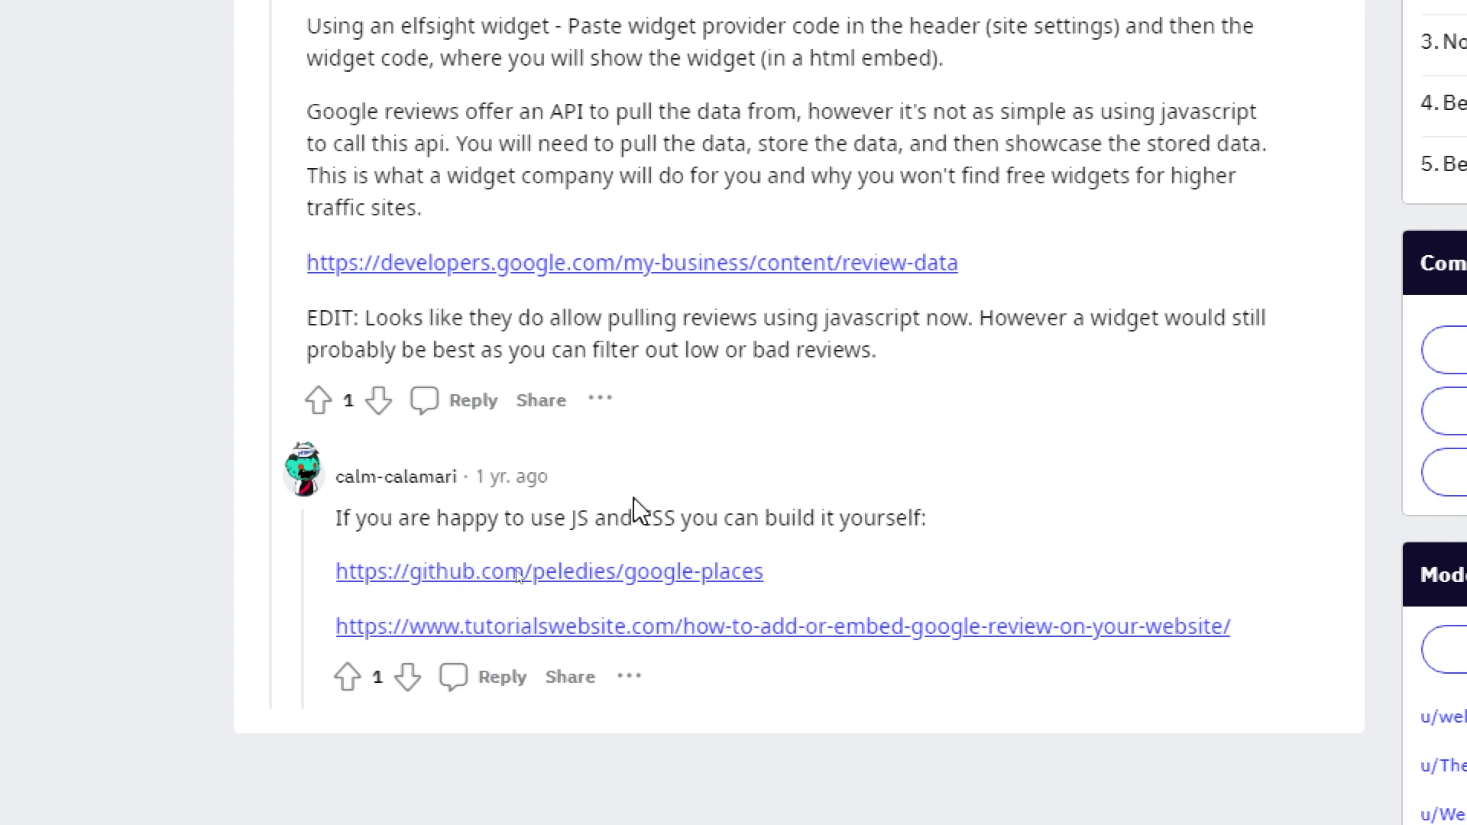
{"action": "left_click", "coordinate": [655, 634], "text": "ctrl"}
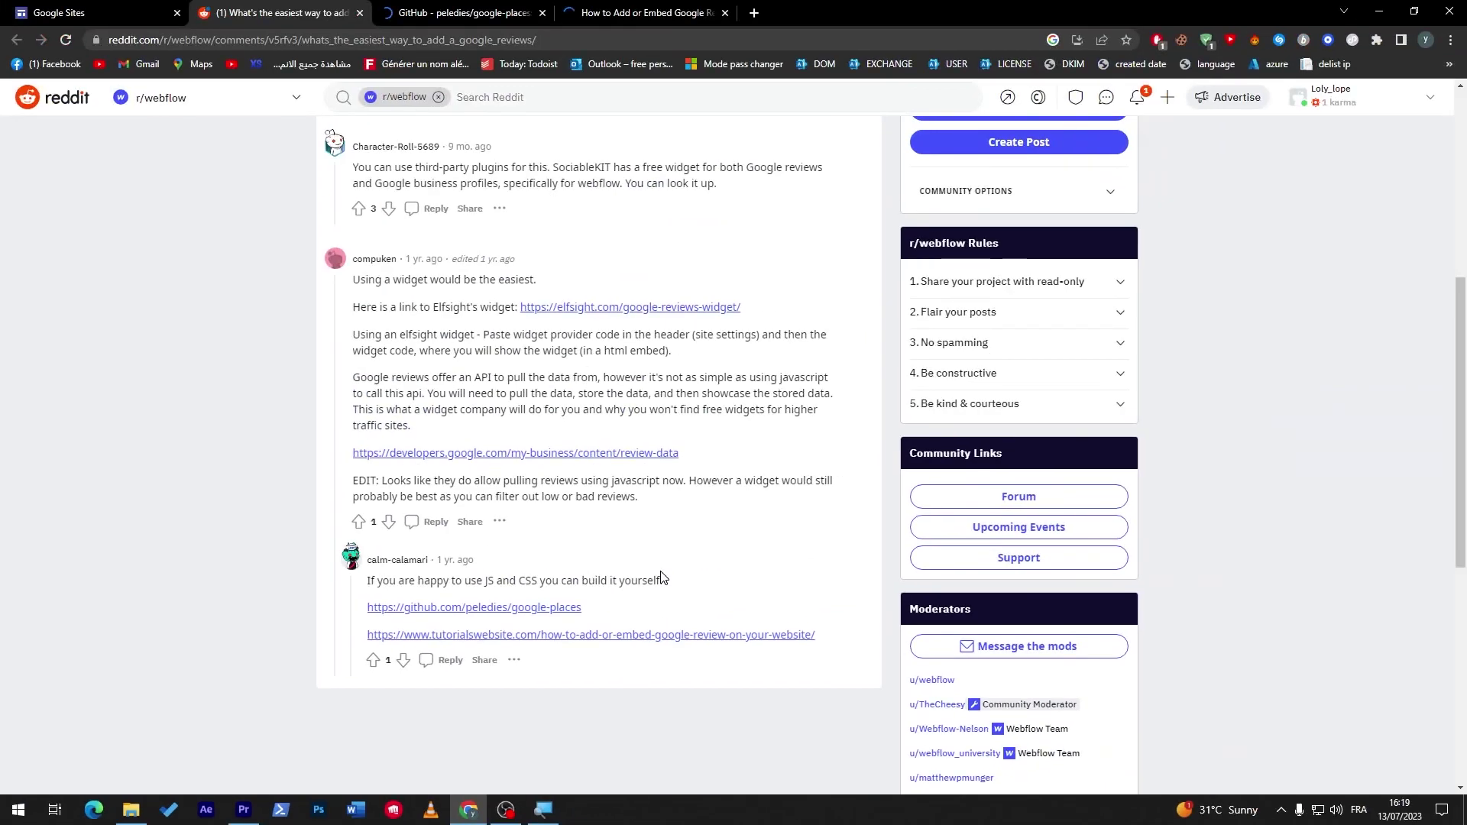
Compare the GitHub google-places repository with the Google review embedding guide.
{"action": "left_click", "coordinate": [504, 13]}
{"action": "left_click", "coordinate": [634, 13]}
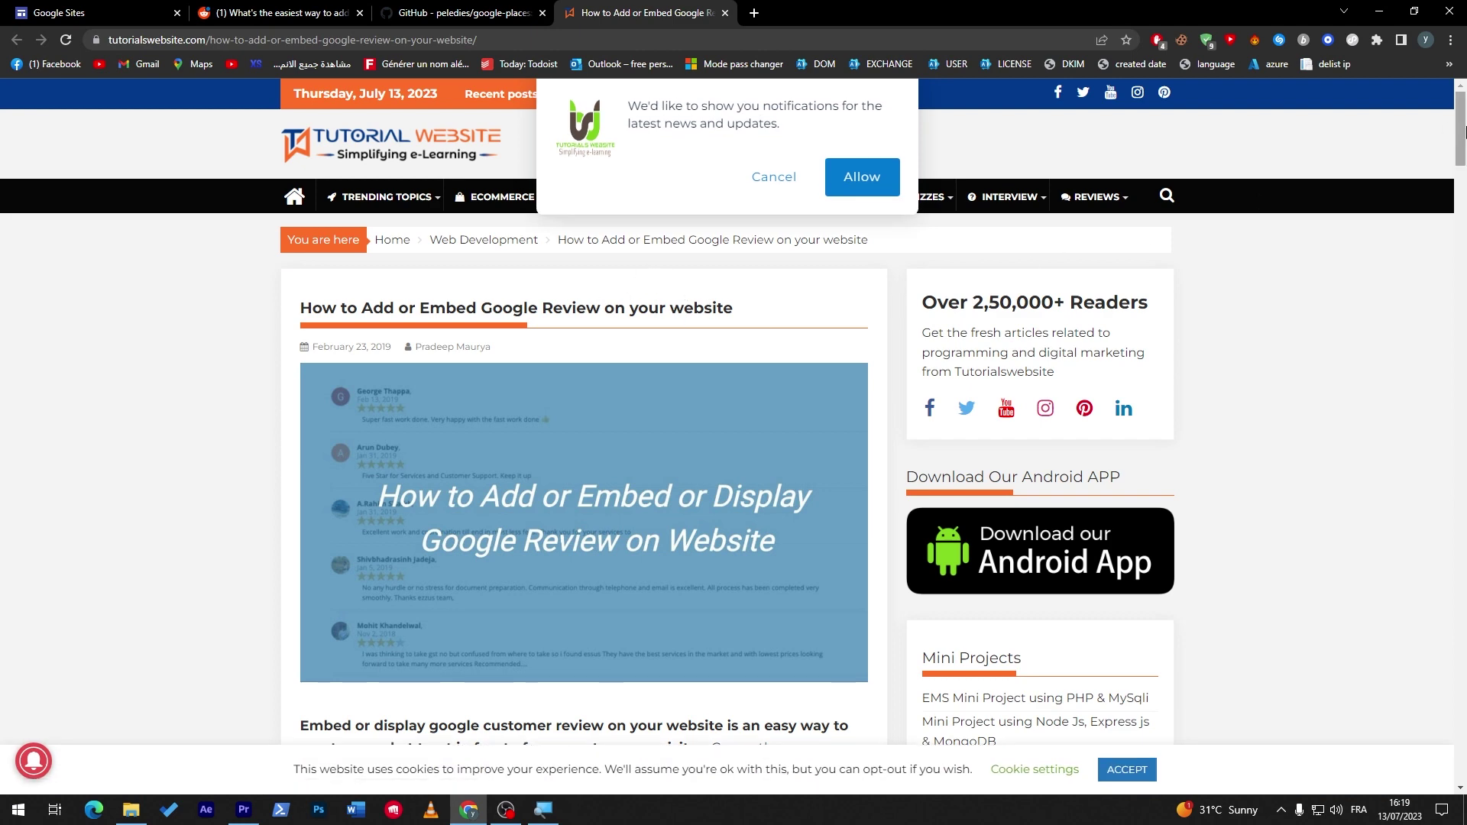
{"action": "left_click_drag", "start_coordinate": [1465, 132], "coordinate": [1446, 292]}
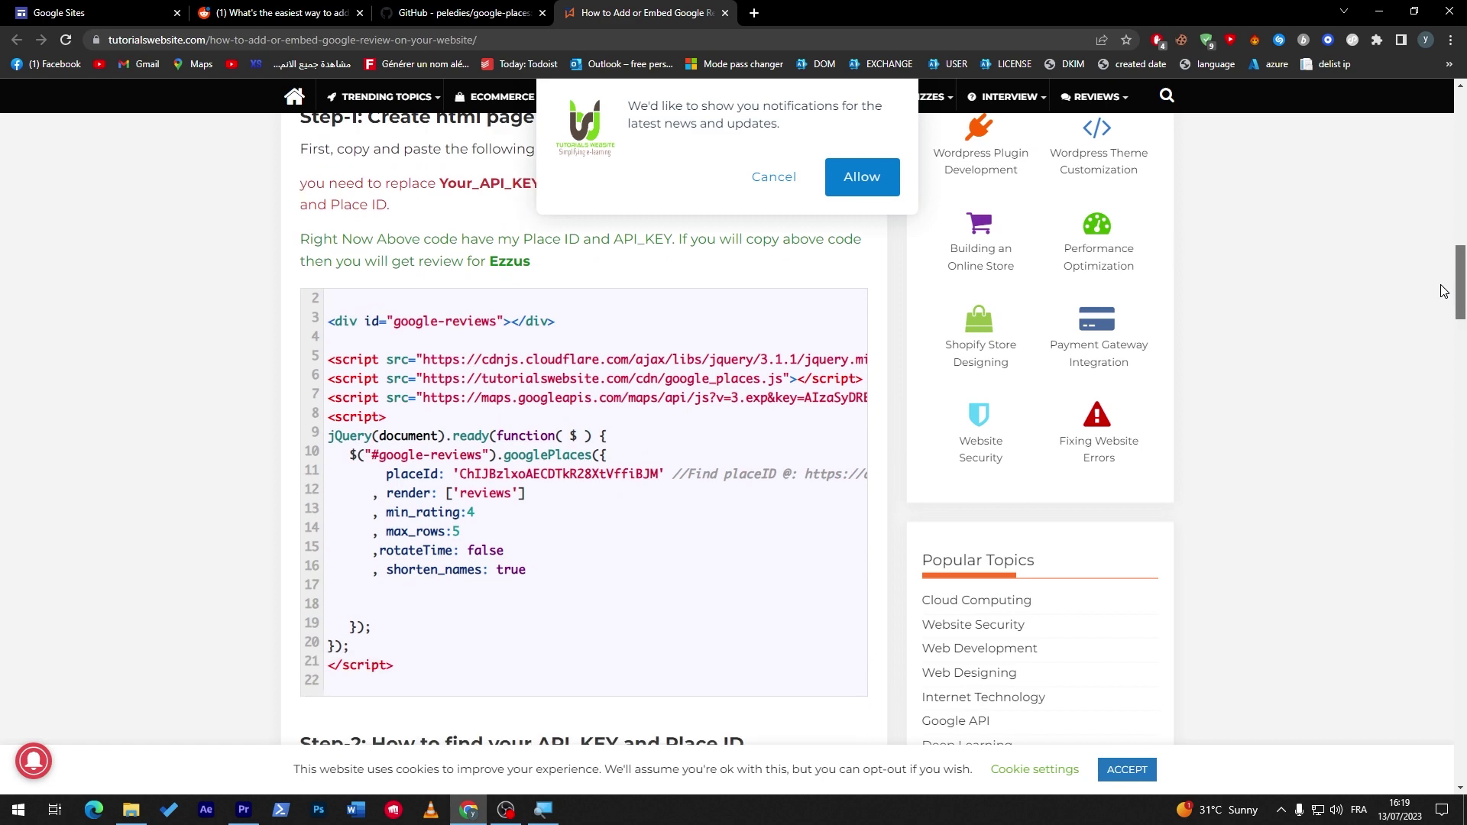
{"action": "left_click", "coordinate": [489, 9]}
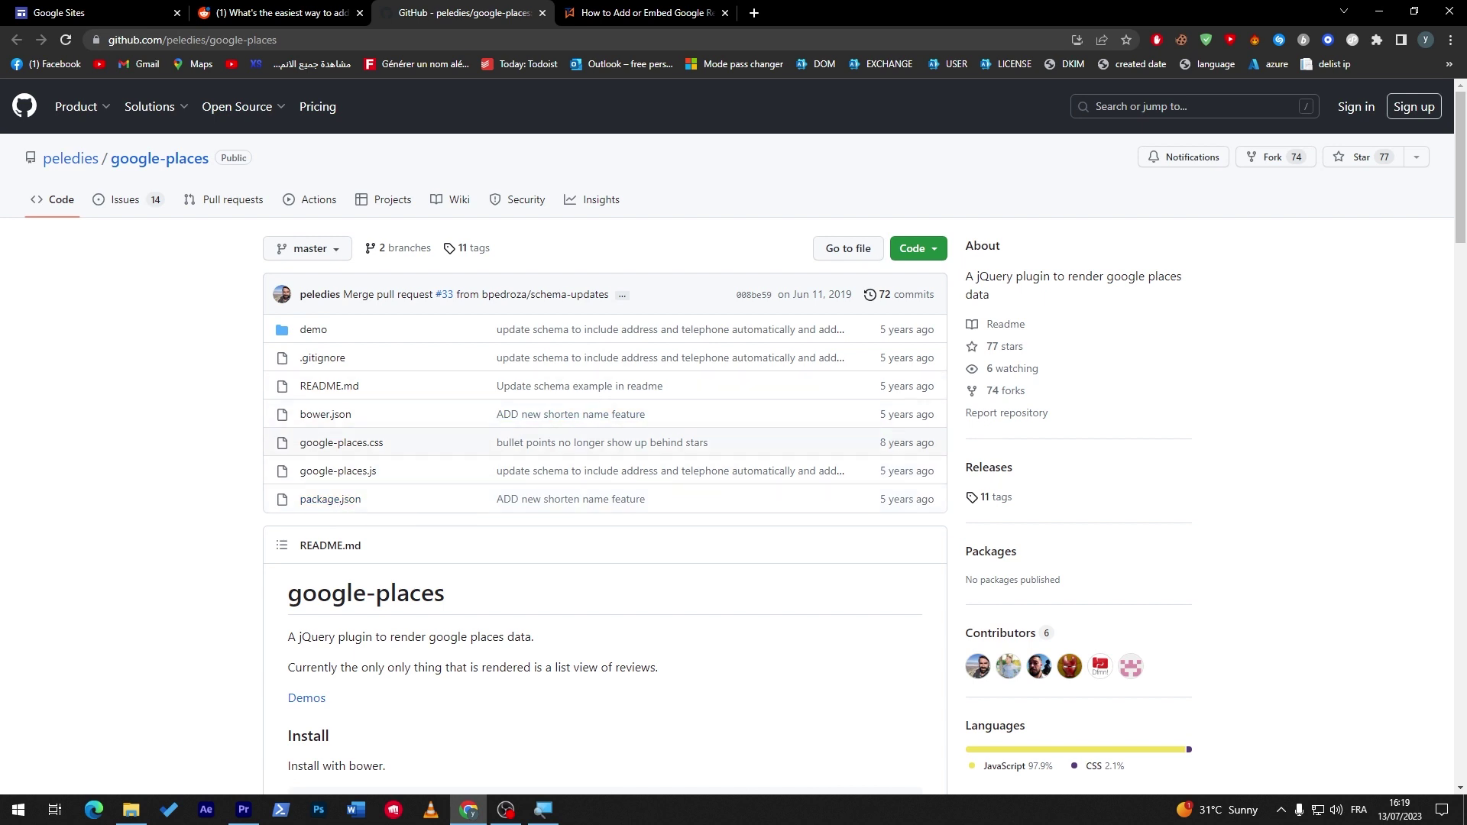
{"action": "left_click_drag", "start_coordinate": [885, 443], "coordinate": [913, 444]}
{"action": "key", "text": "ctrl+Tab"}
Cancel the guide's notification prompt and bring the Step-2 API key and Place ID section into view.
{"action": "scroll", "coordinate": [585, 413], "scroll_direction": "up", "scroll_amount": 8}
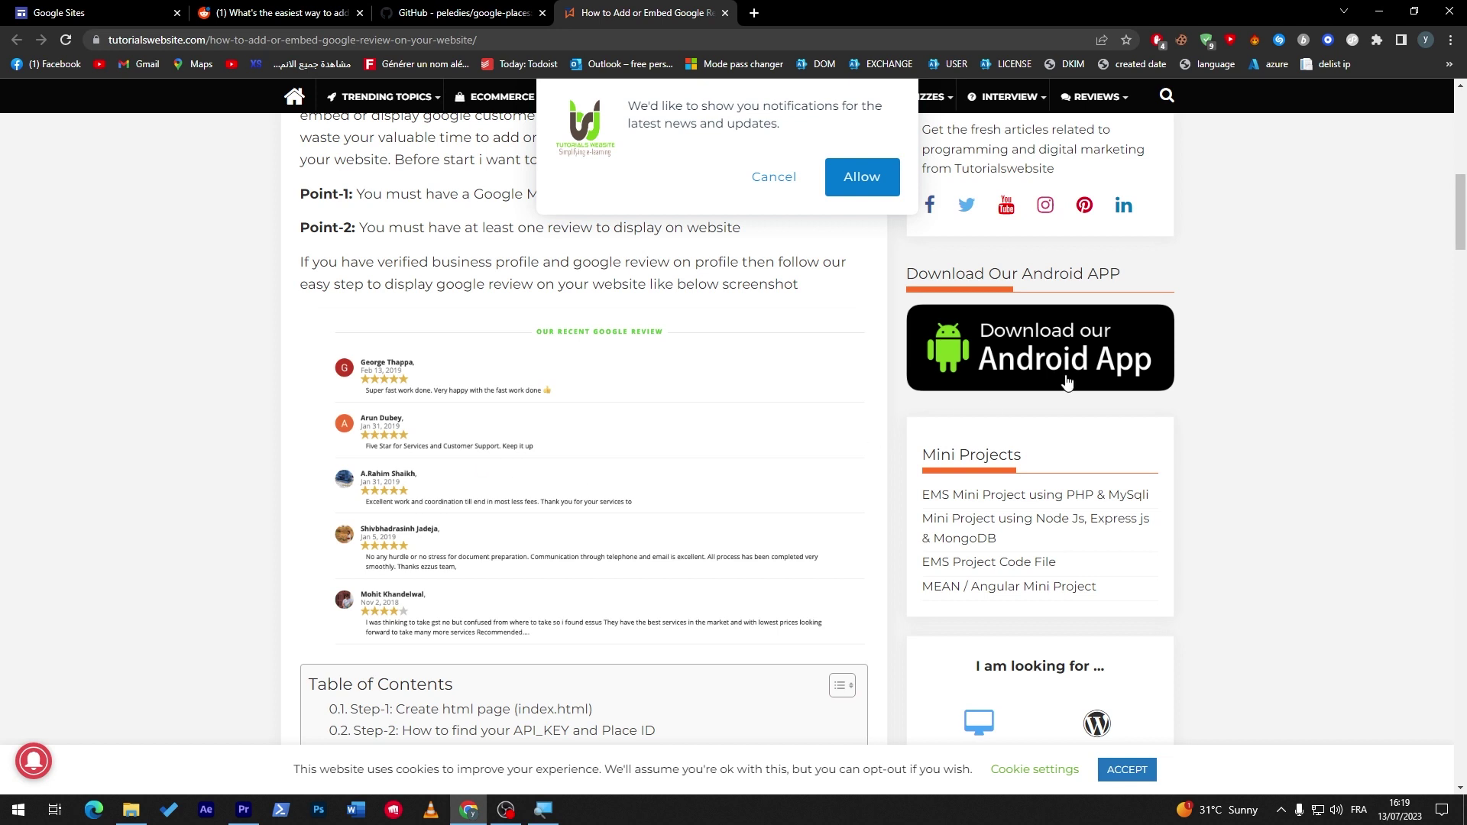
{"action": "scroll", "coordinate": [460, 349], "scroll_direction": "down", "scroll_amount": 2}
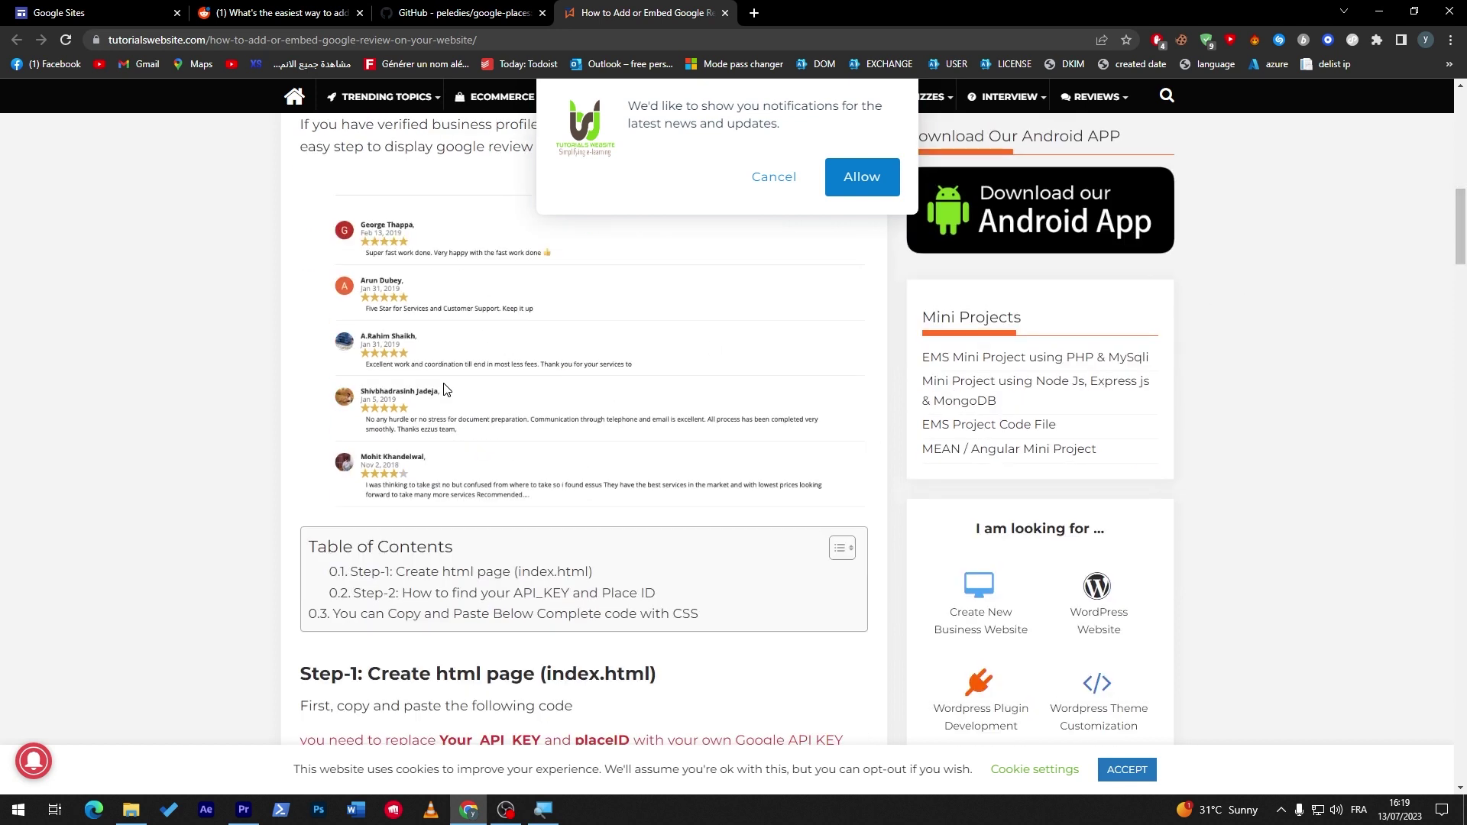
{"action": "left_click", "coordinate": [776, 183]}
{"action": "left_click", "coordinate": [1458, 313]}
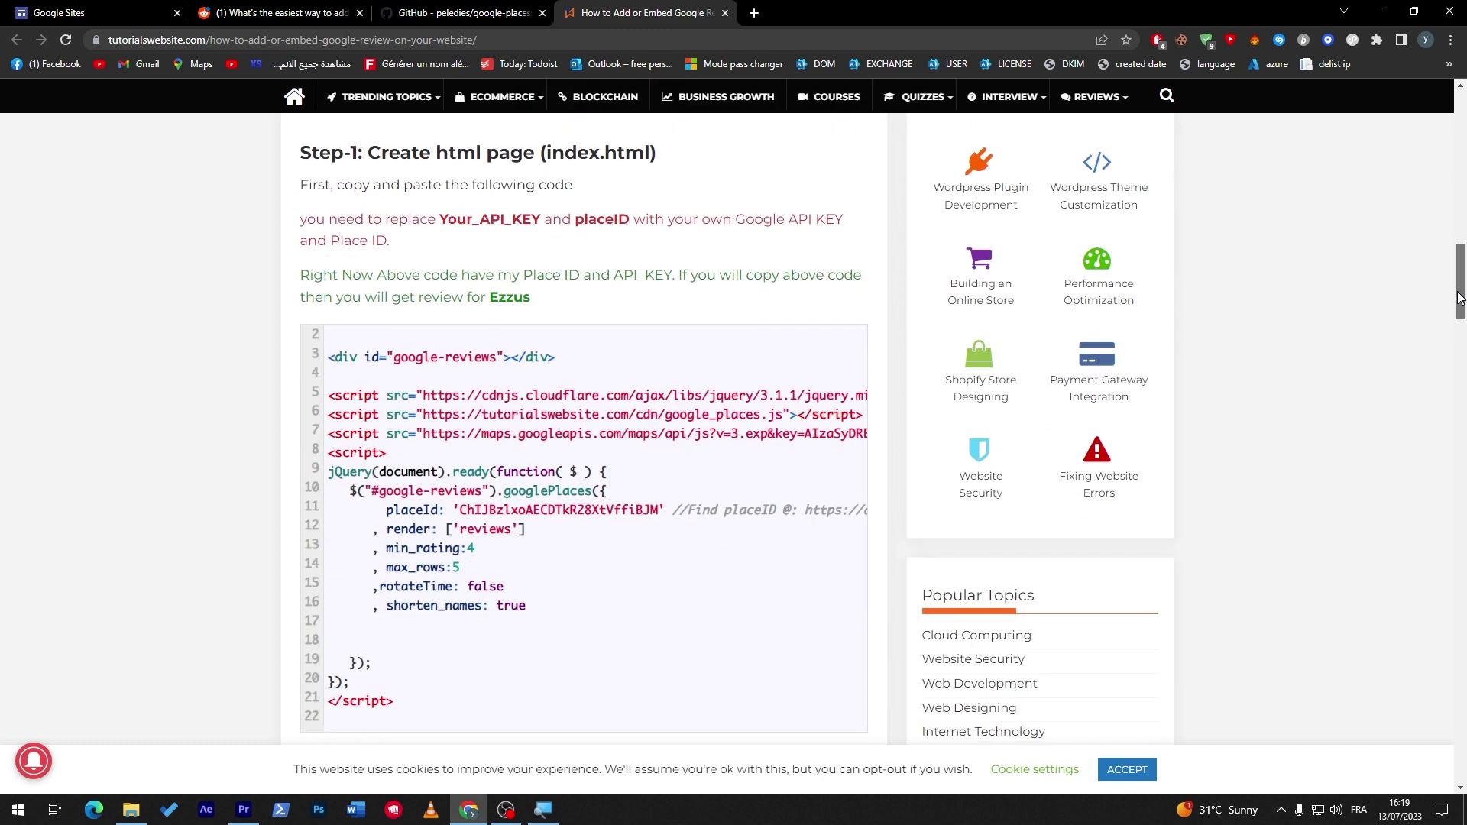
{"action": "scroll", "coordinate": [1443, 382], "scroll_direction": "up", "scroll_amount": 2}
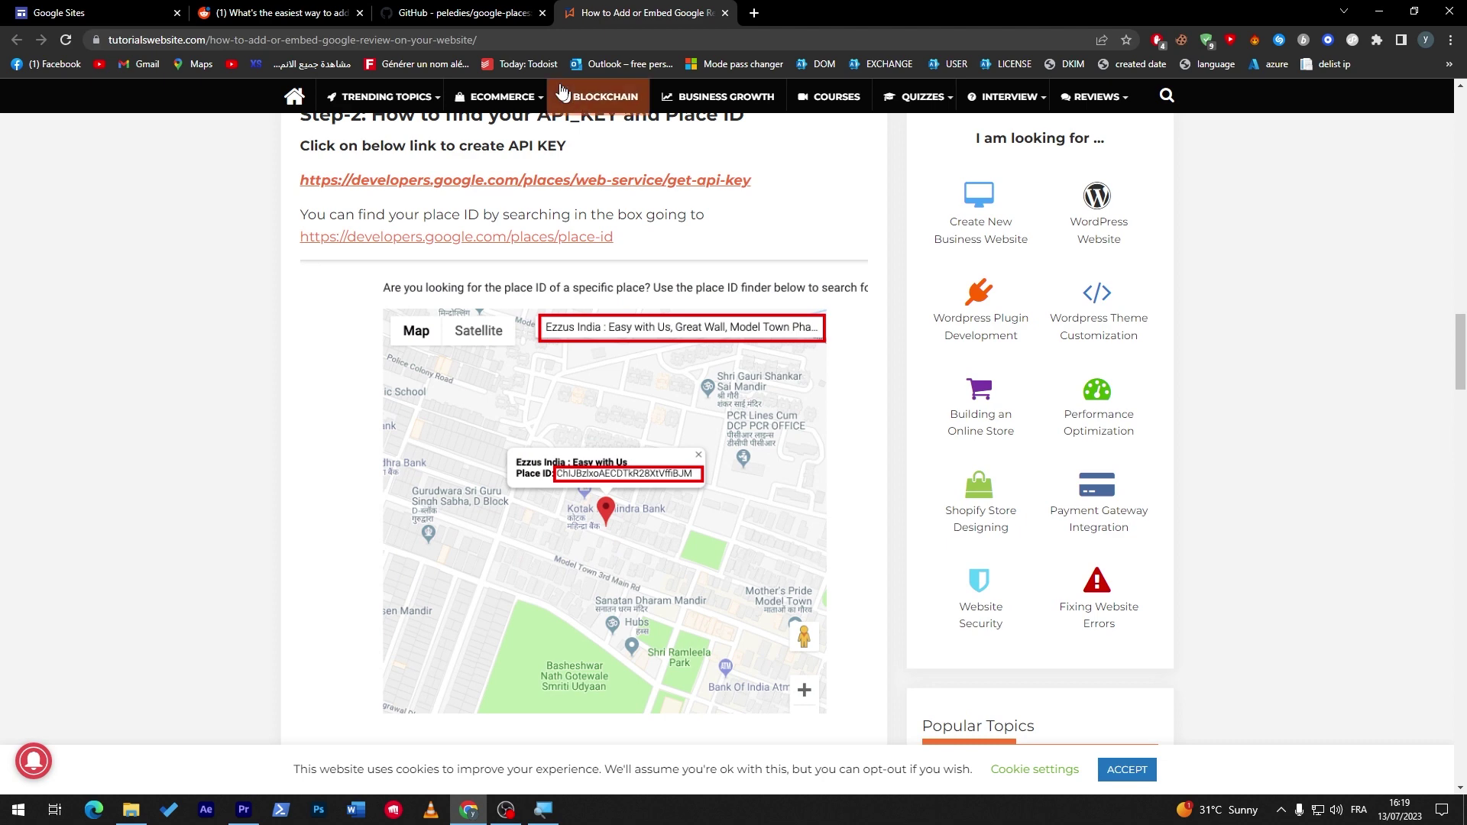
Switch back to the r/webflow thread on the easiest way to add Google reviews.
{"action": "left_click", "coordinate": [276, 13]}
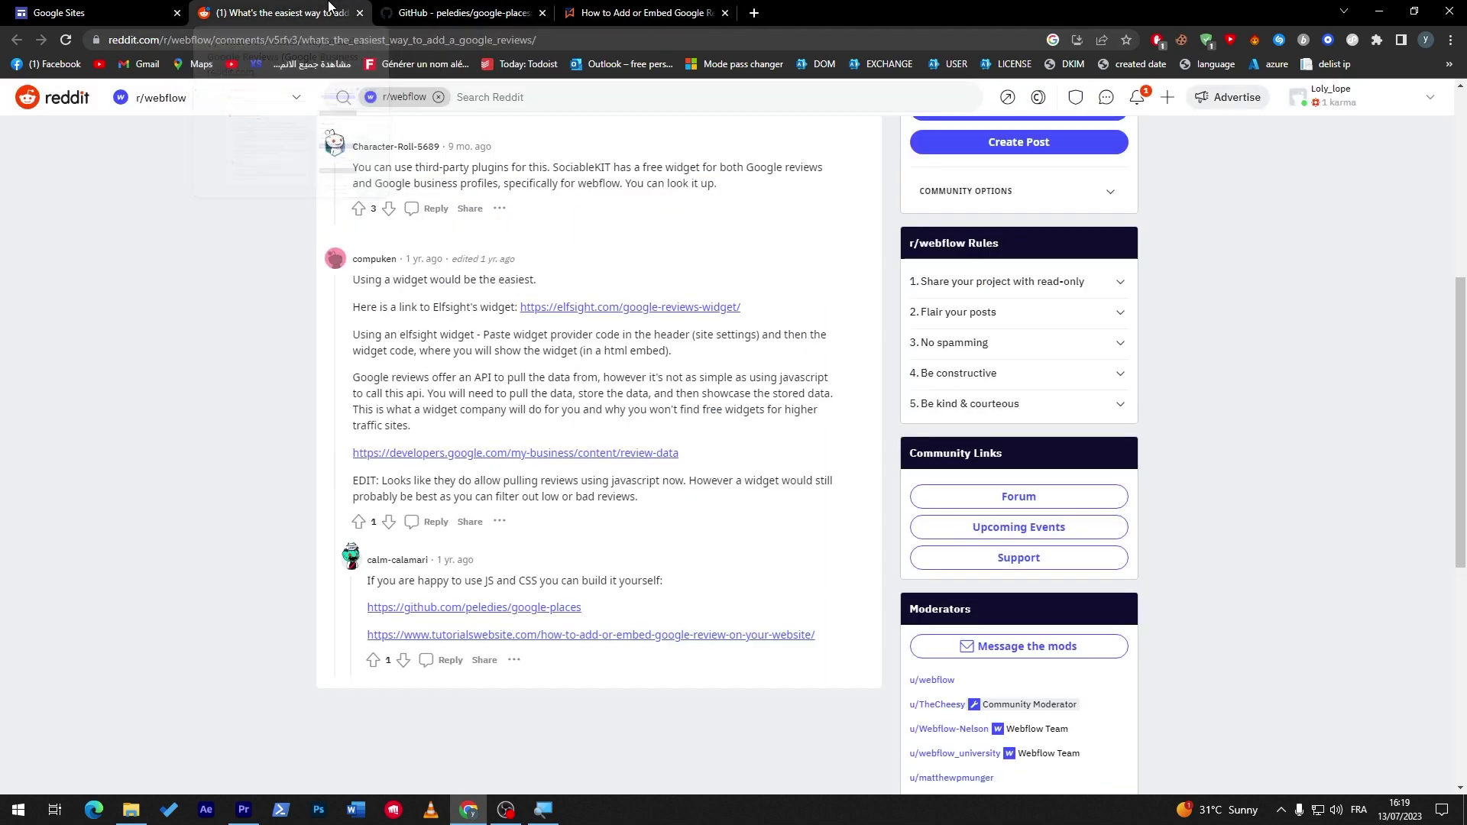